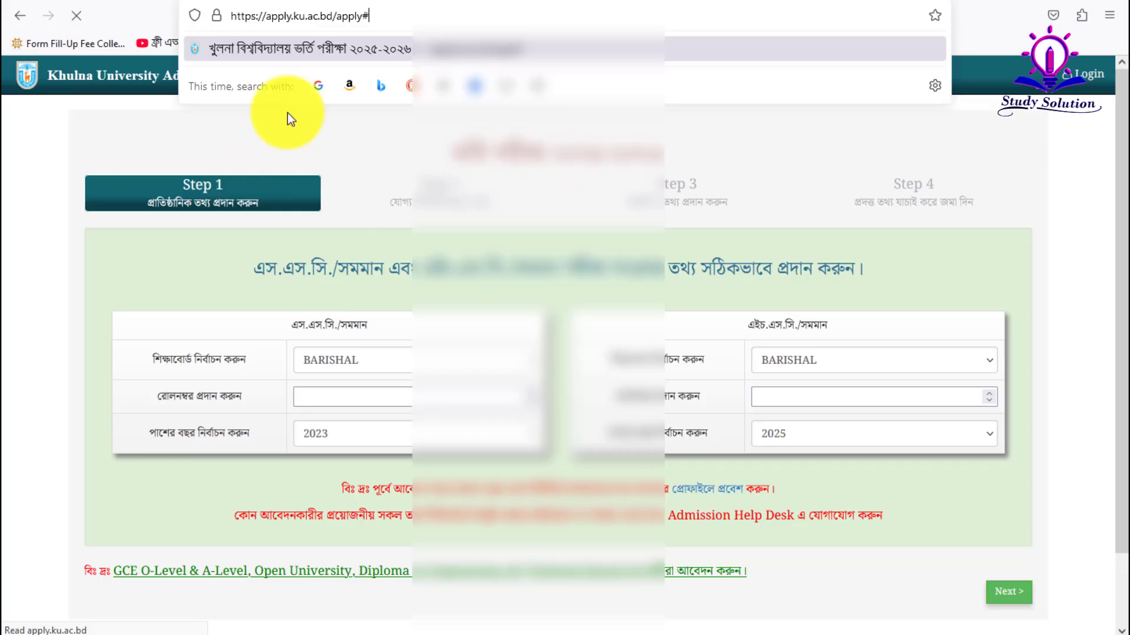
- Select JASHORE as both the SSC and HSC board and enter both roll numbers
left_click(125, 154)
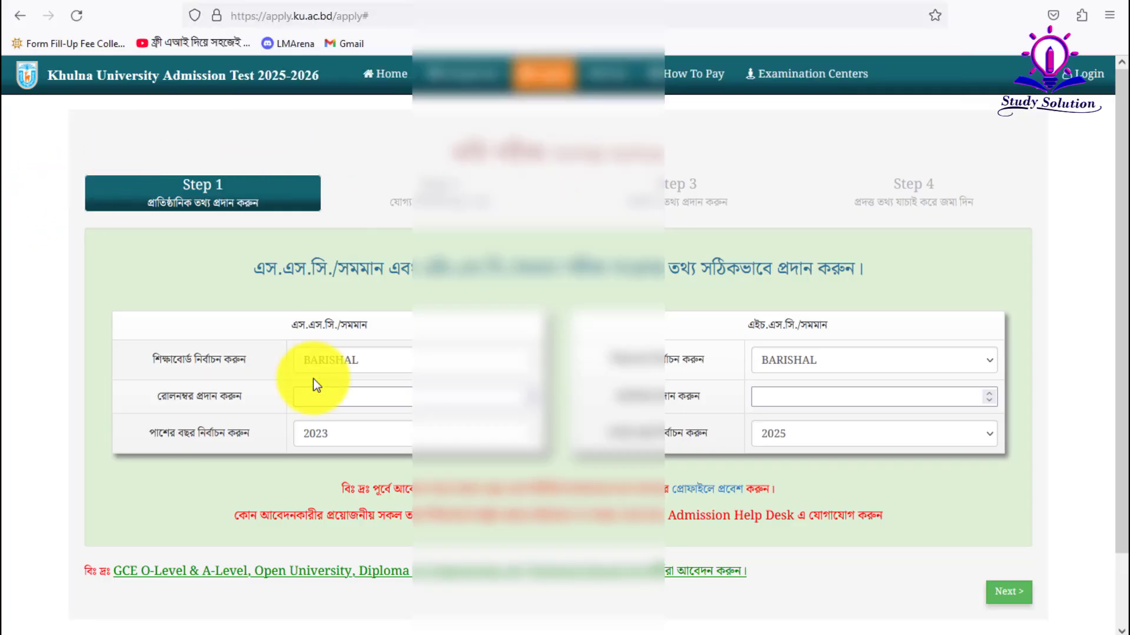
left_click(334, 362)
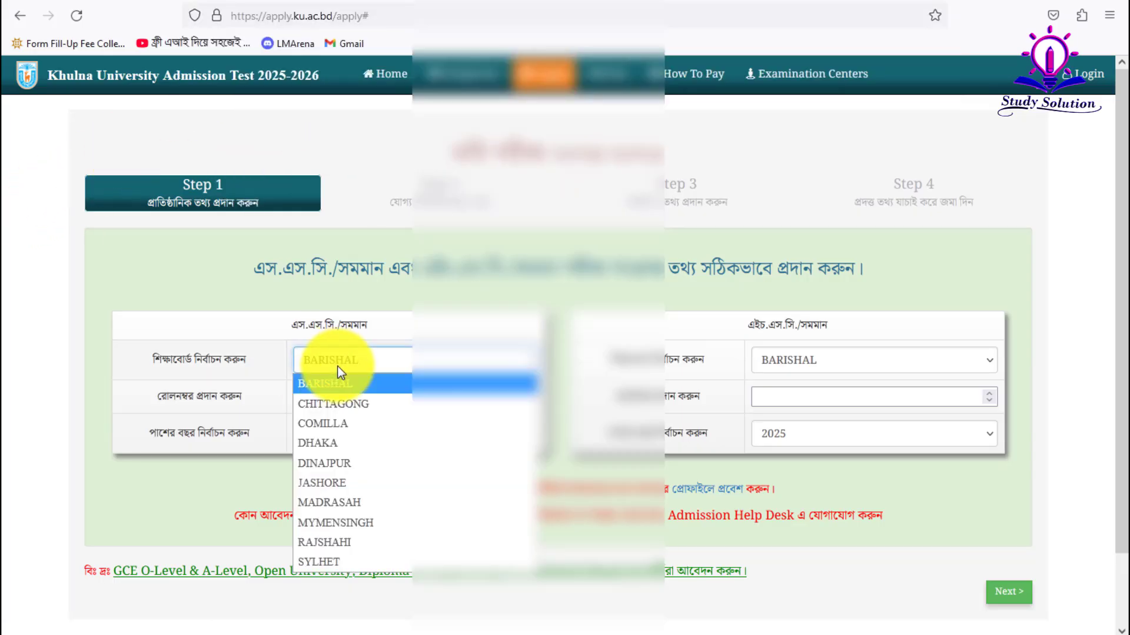
left_click(320, 481)
left_click(345, 397)
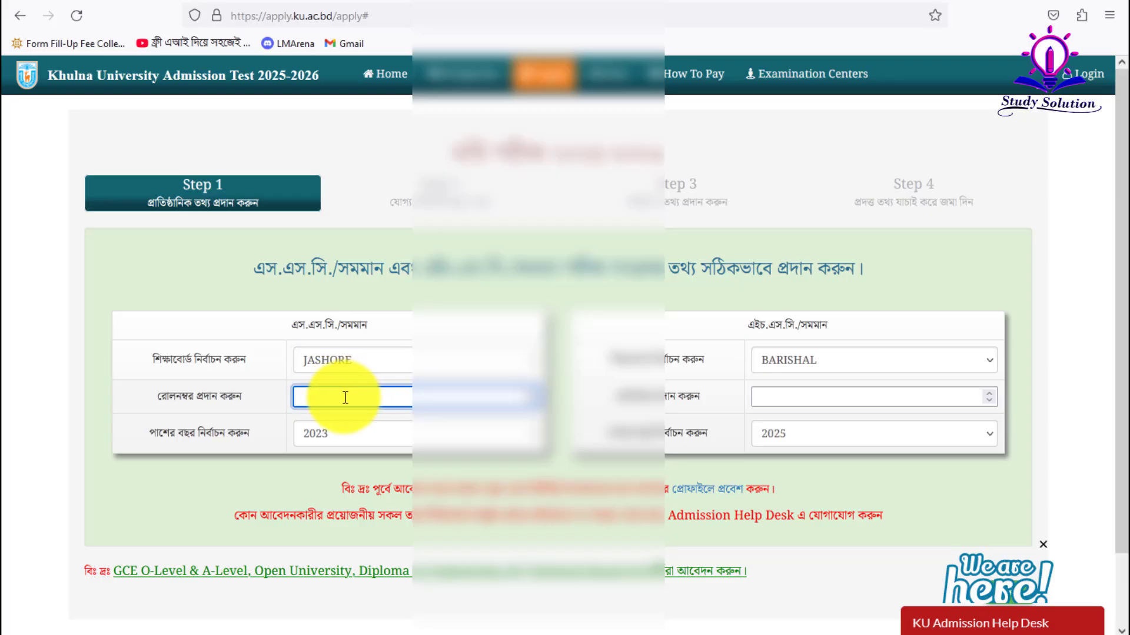
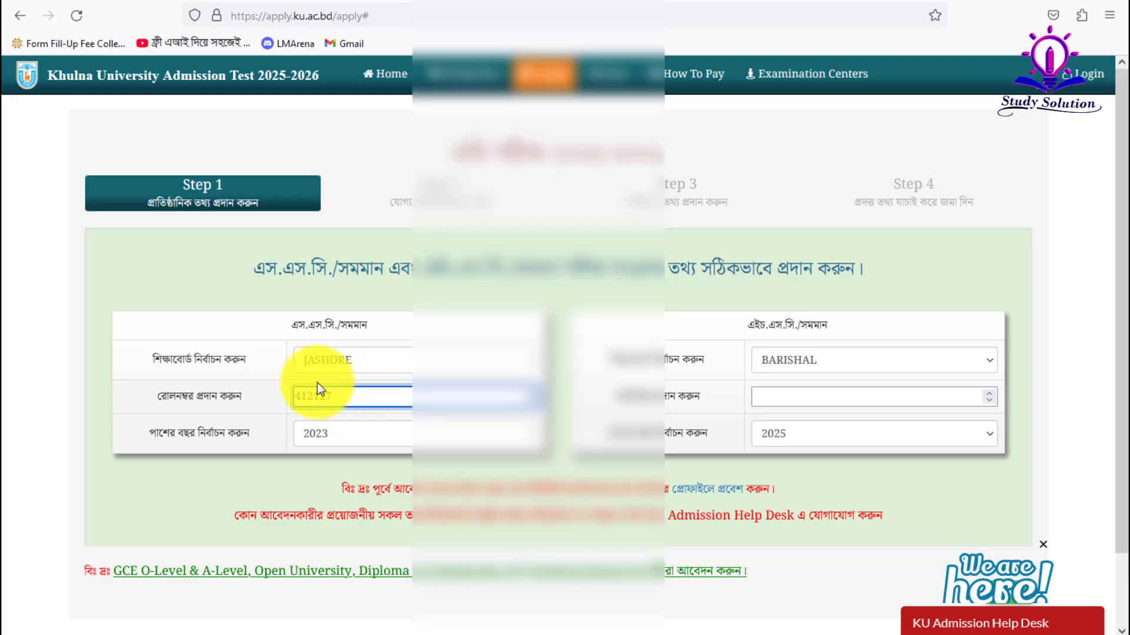
left_click(819, 368)
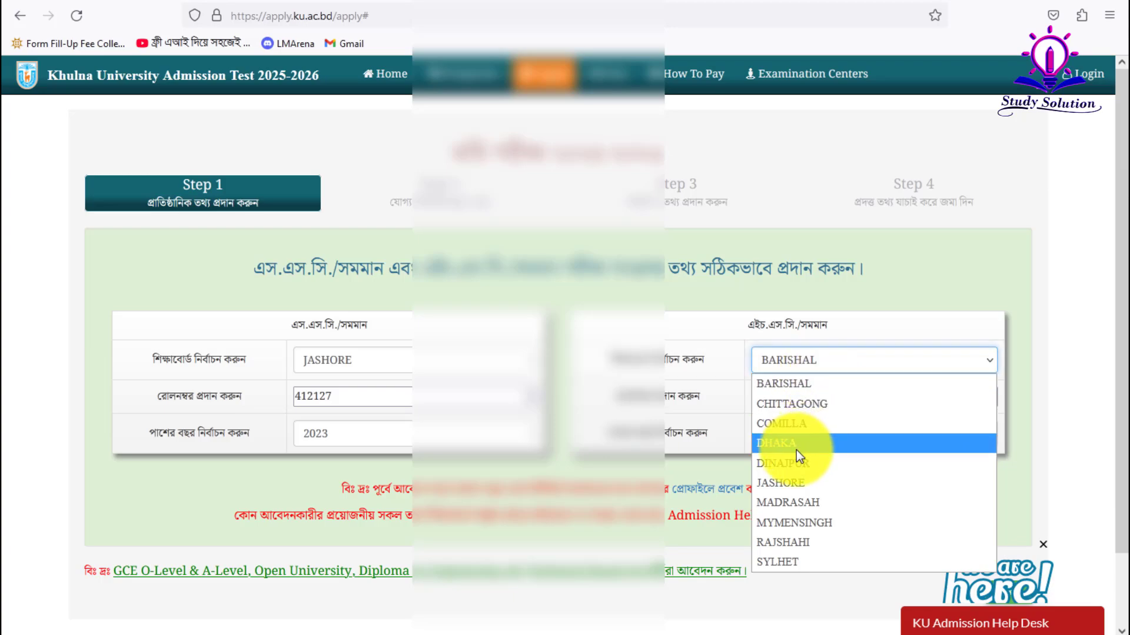
left_click(778, 482)
left_click(784, 395)
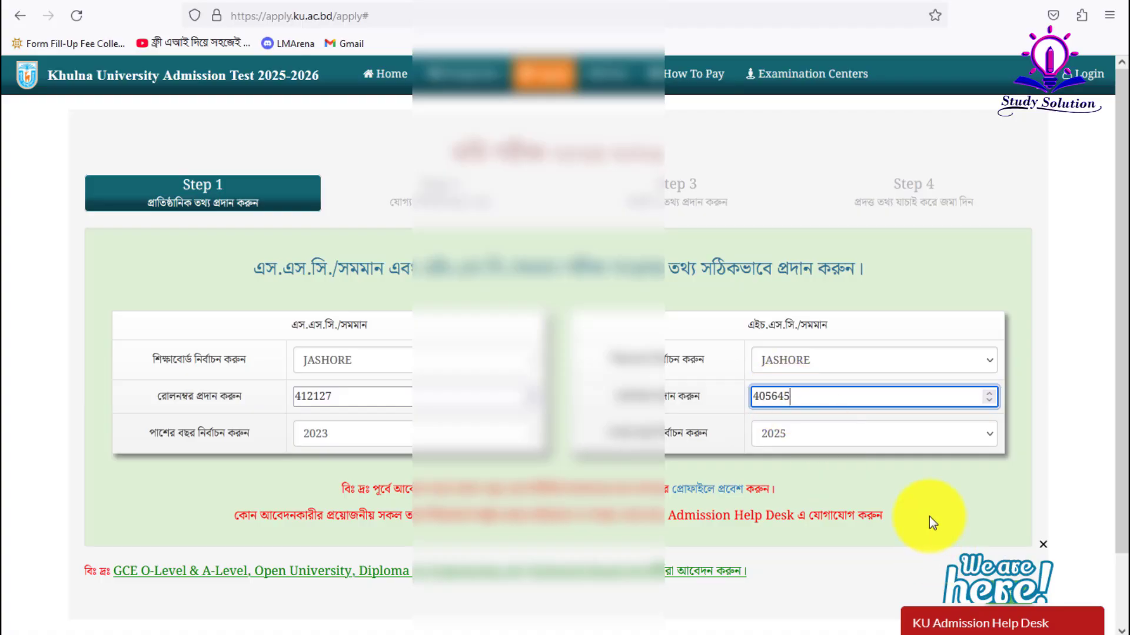
- Submit Step 1, review eligibility for Units C and D, and continue to Step 3
scroll(927, 517, "down", 3)
left_click(1016, 511)
scroll(442, 391, "down", 5)
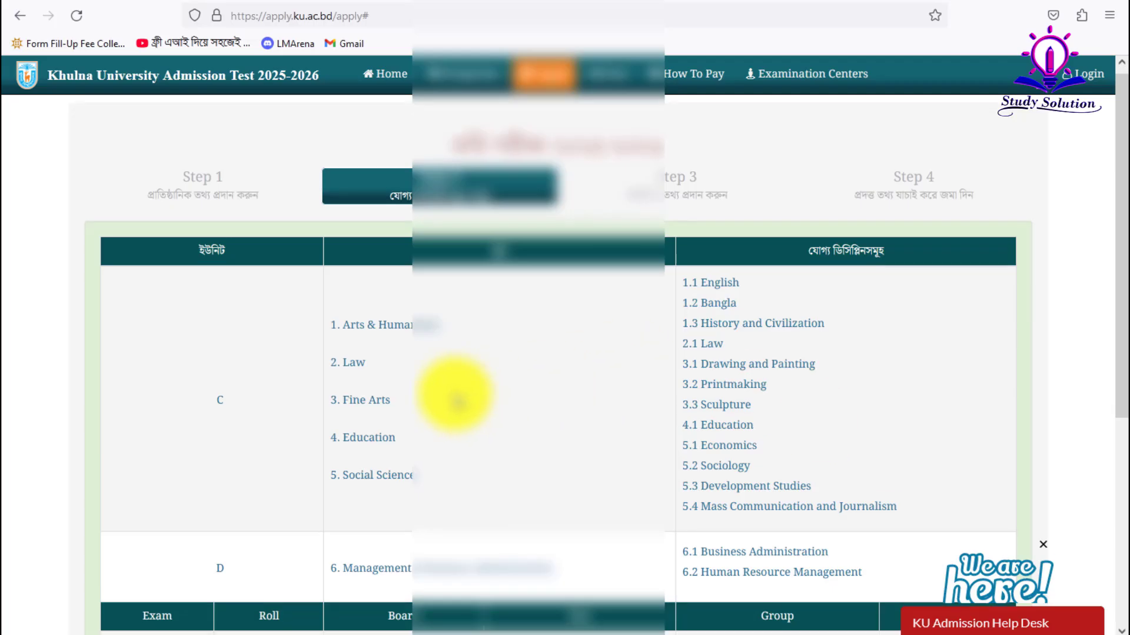
scroll(916, 471, "up", 5)
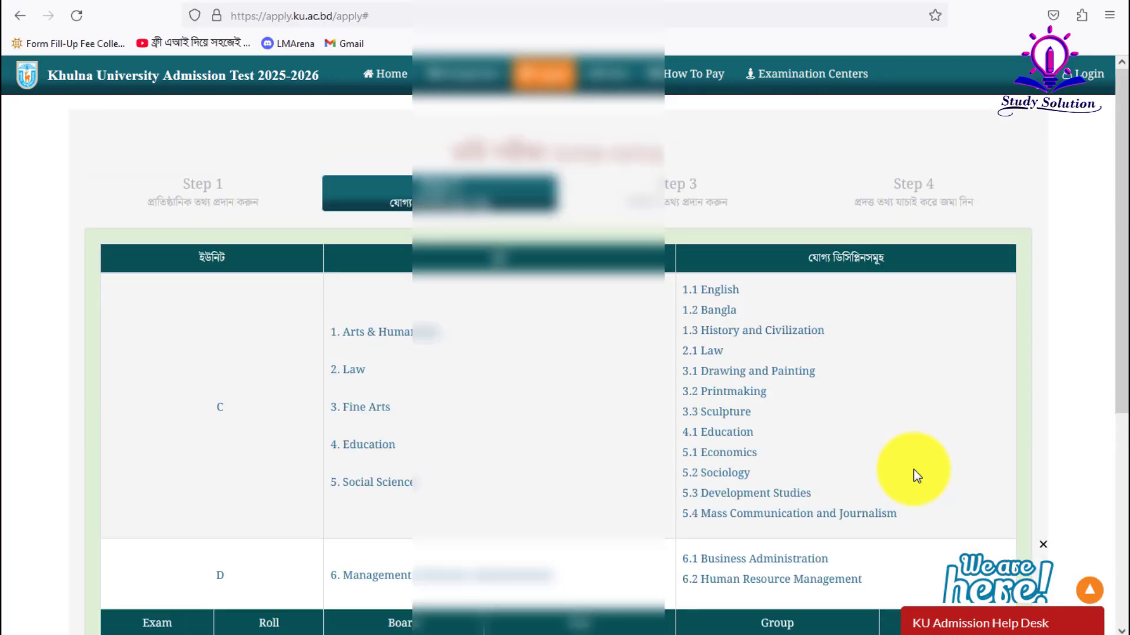
scroll(807, 446, "down", 5)
left_click(1007, 521)
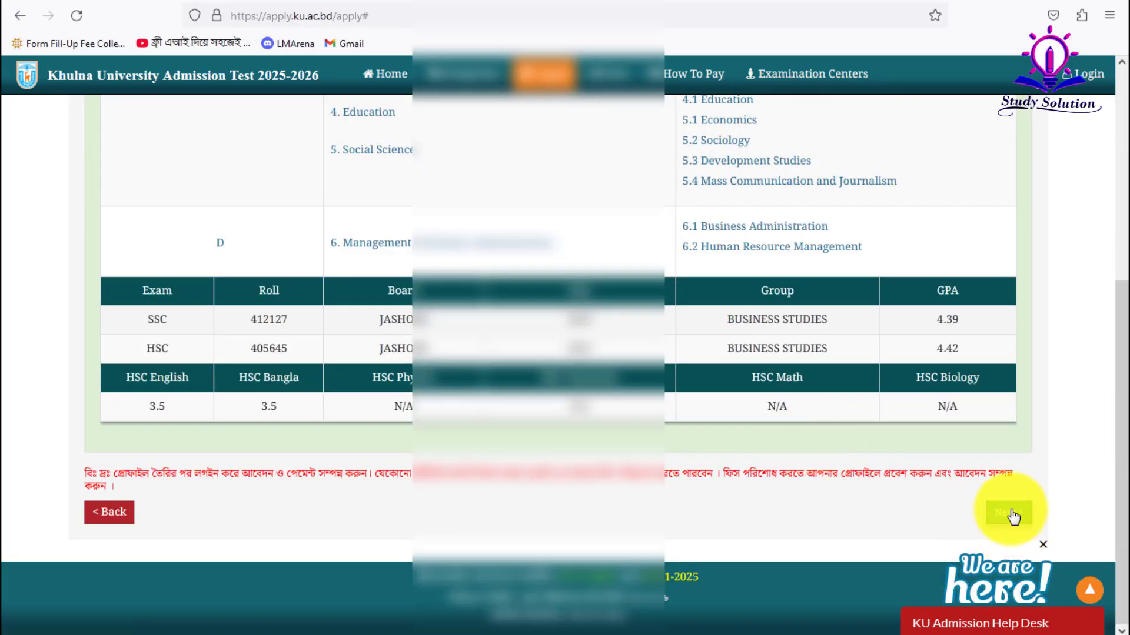
left_click(1008, 513)
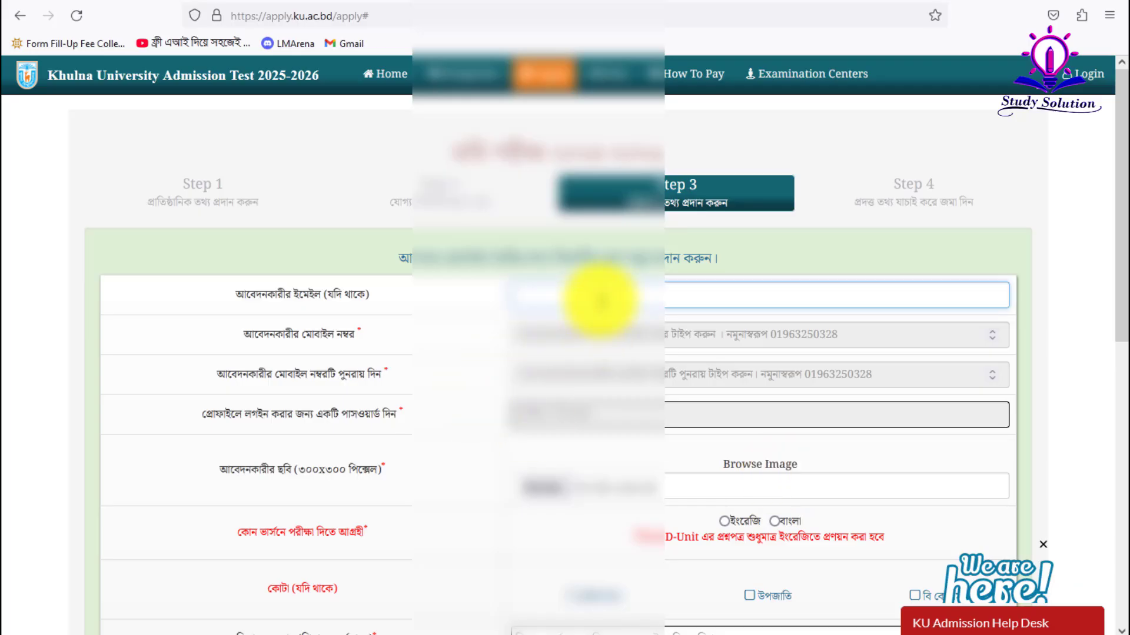
- Enter the applicant's Gmail address in the e-mail field
left_click(600, 300)
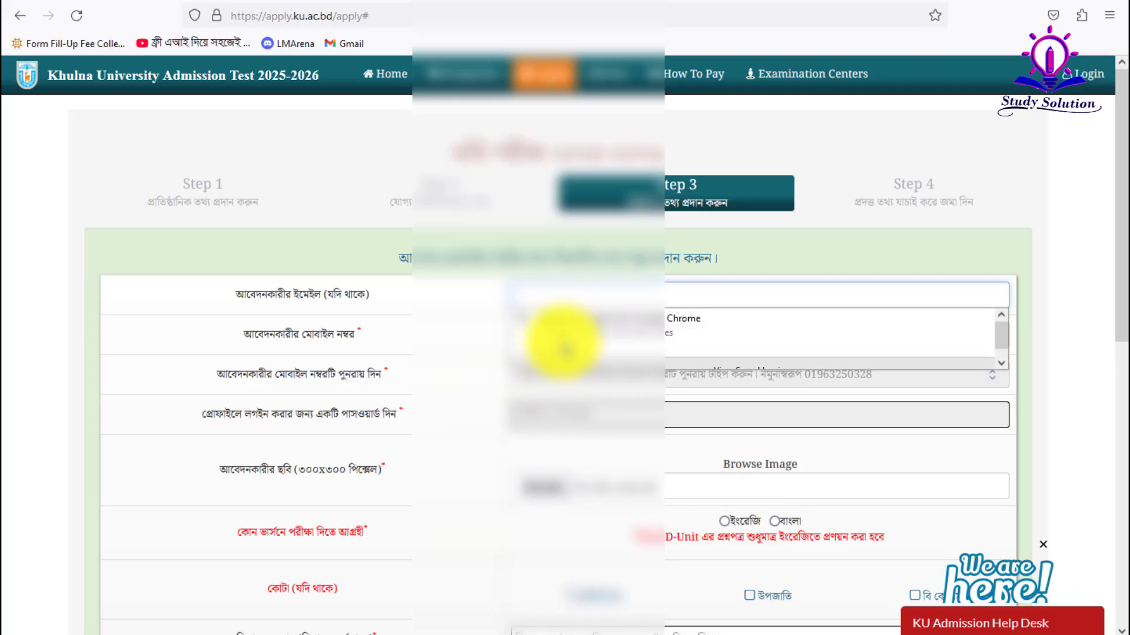
left_click(580, 296)
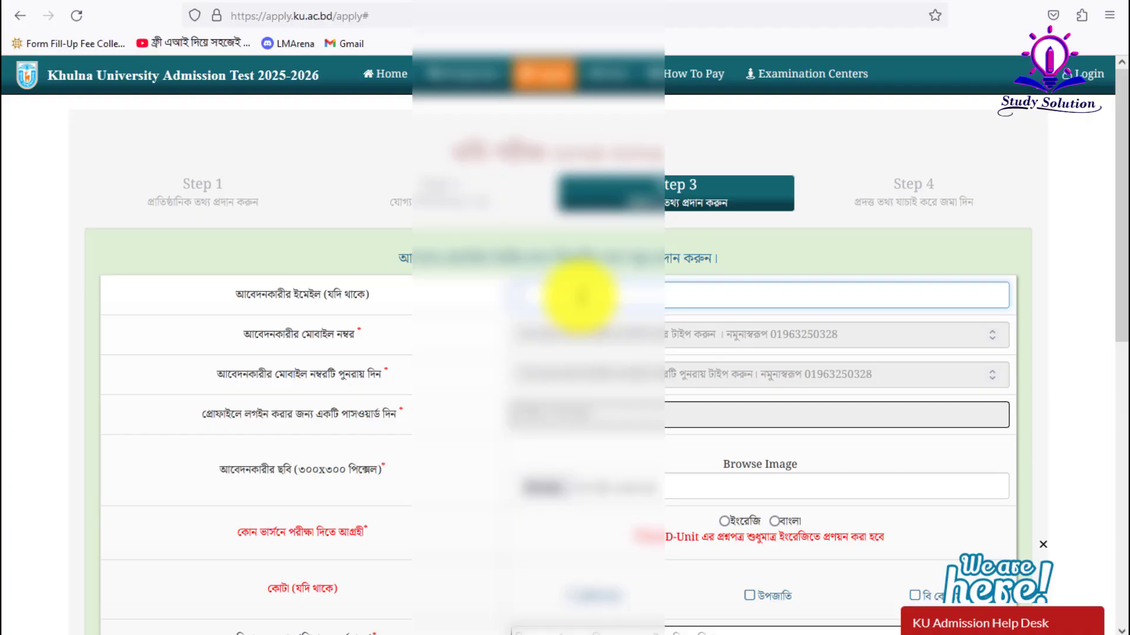
left_click(579, 298)
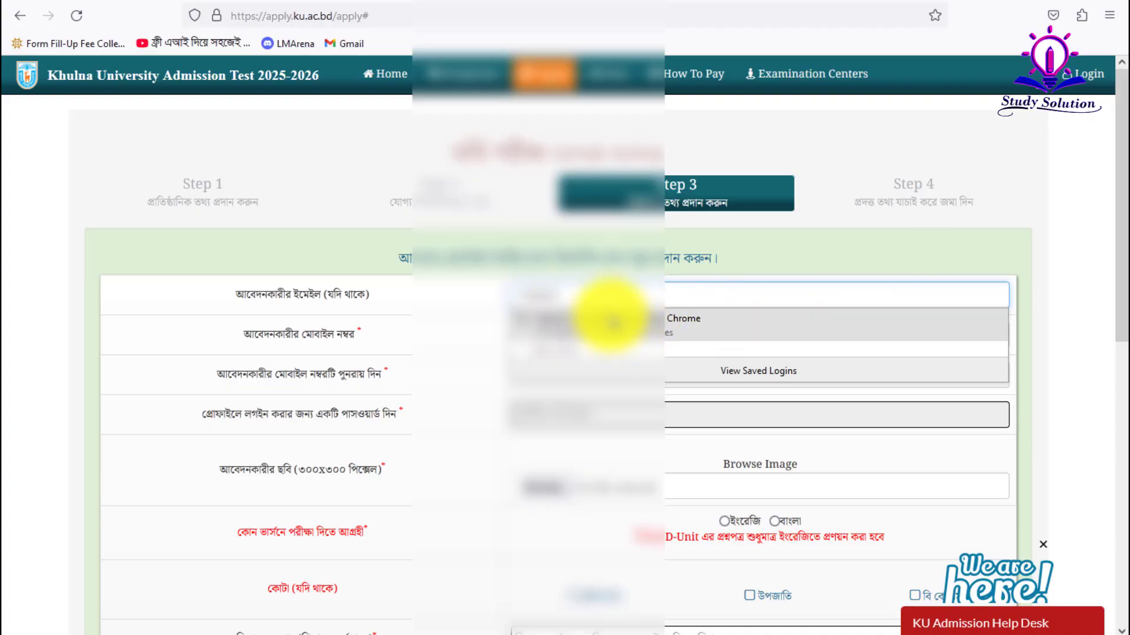
left_click(609, 294)
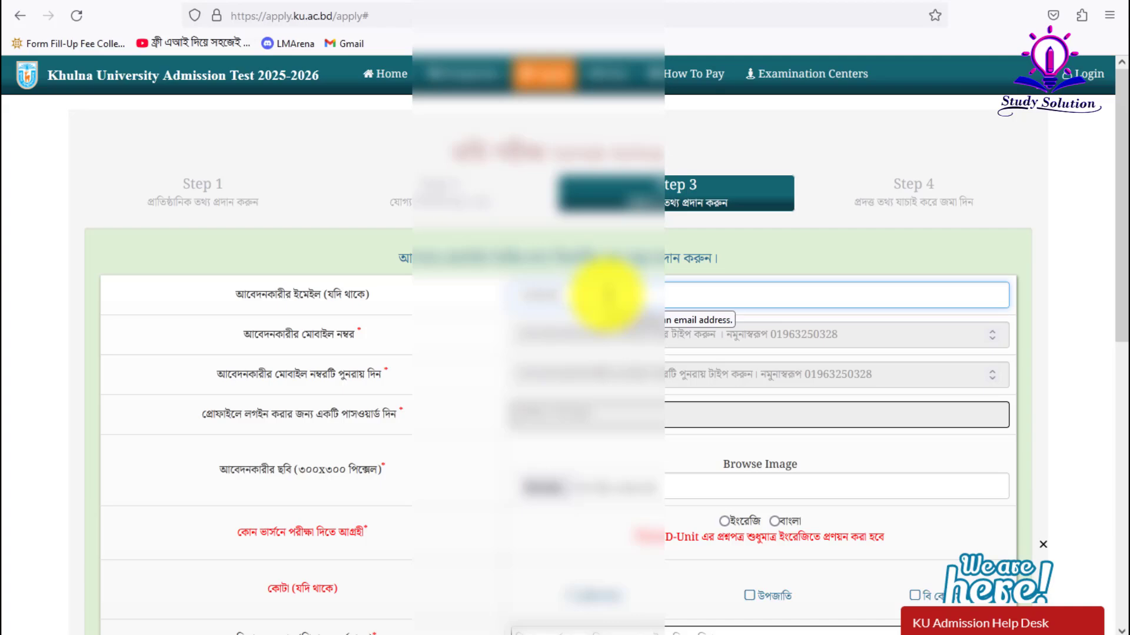
left_click(527, 332)
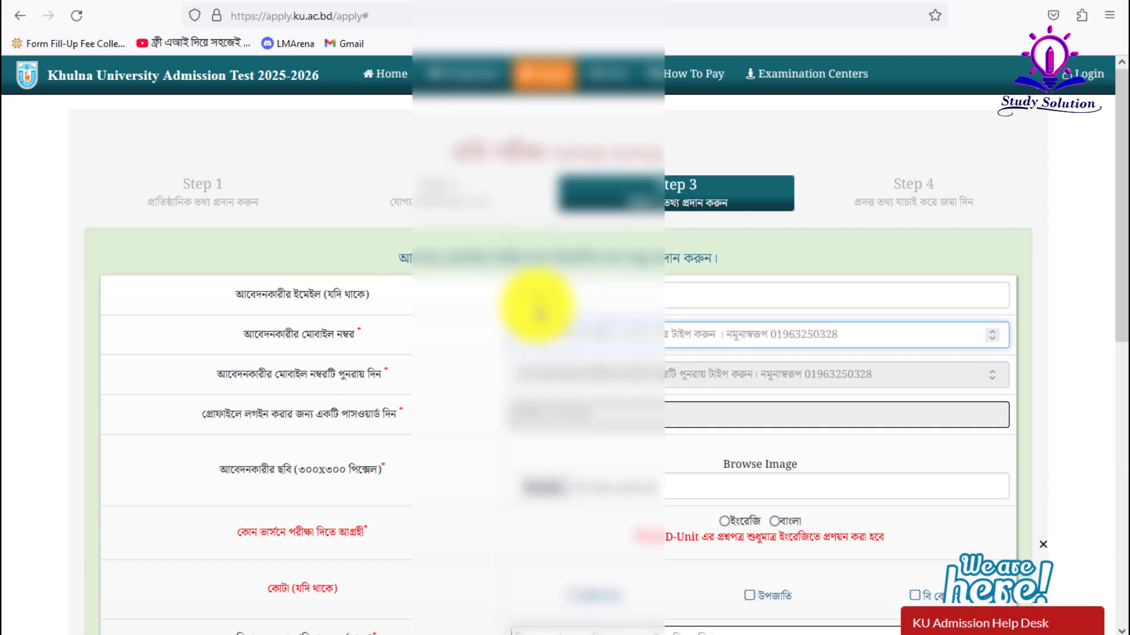
left_click(570, 295)
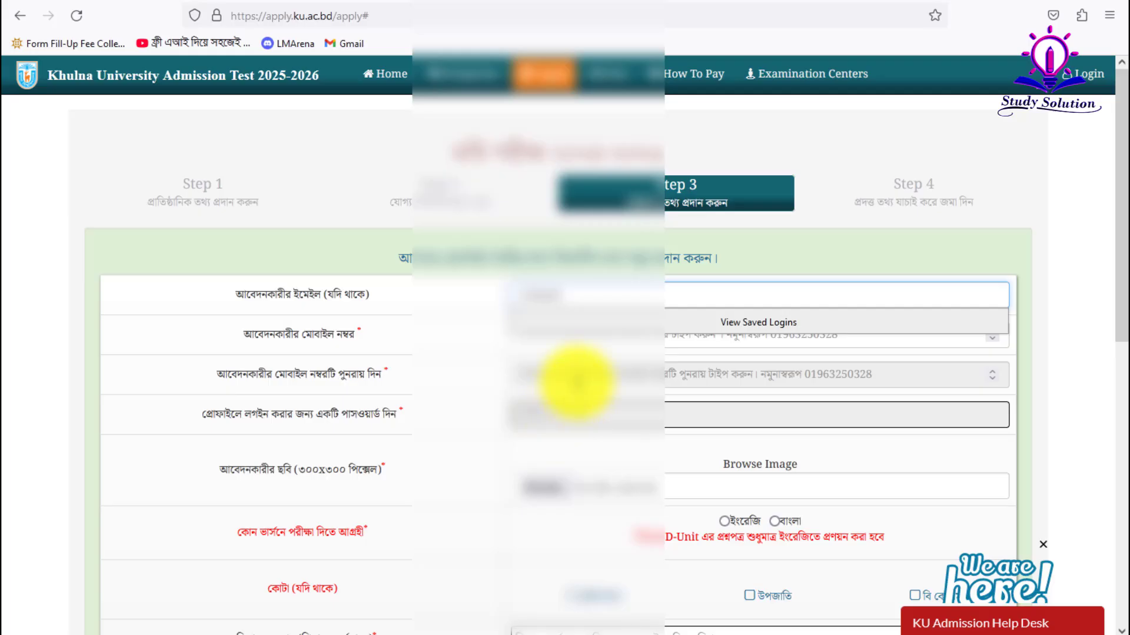
type("@@gmail")
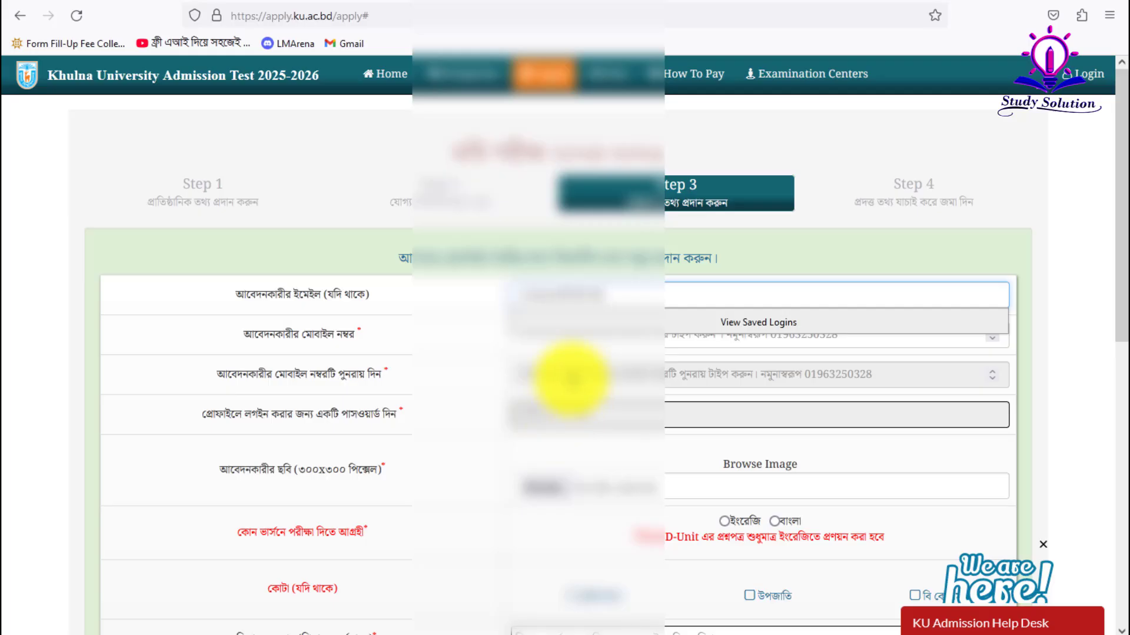
type(".com")
- Fill in the mobile number, repeat it, and set a login password
key("Tab")
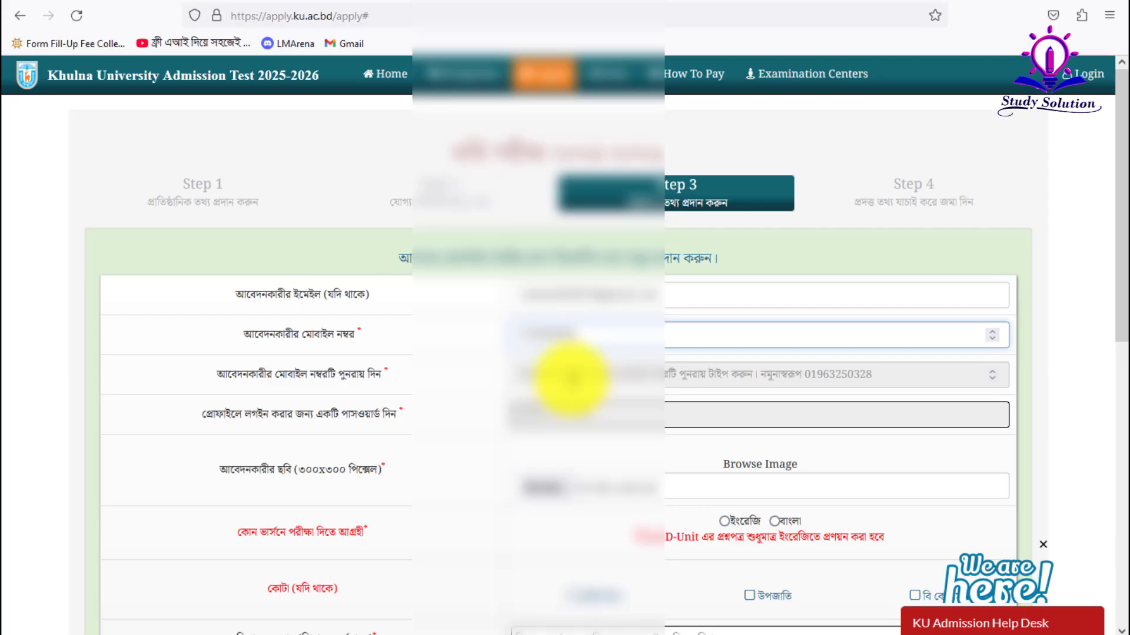
left_click(571, 378)
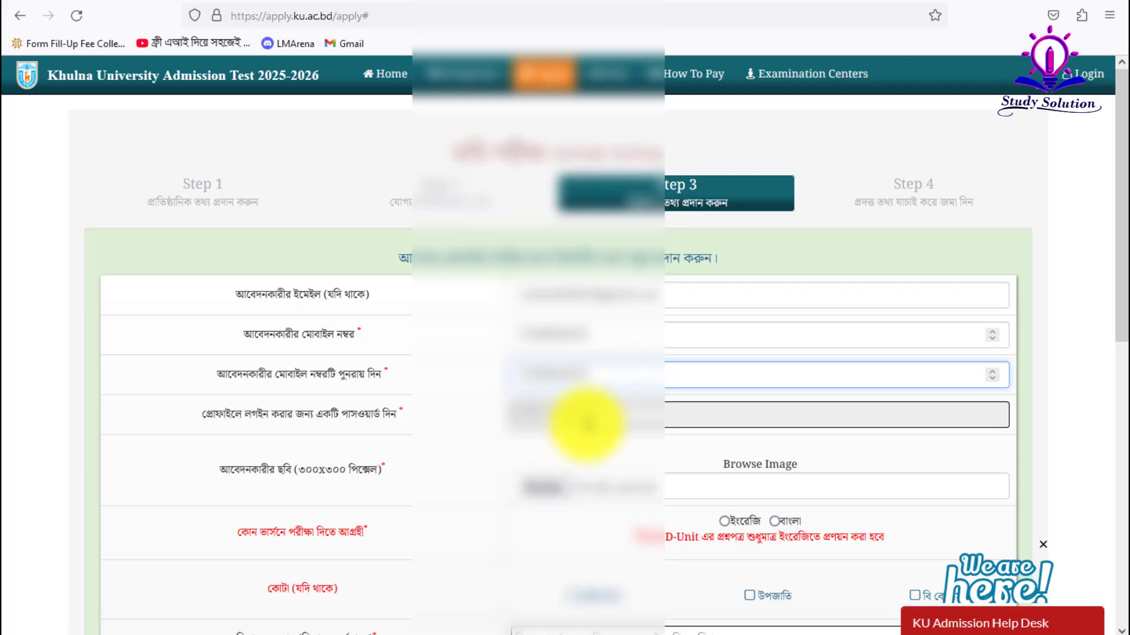
left_click(579, 415)
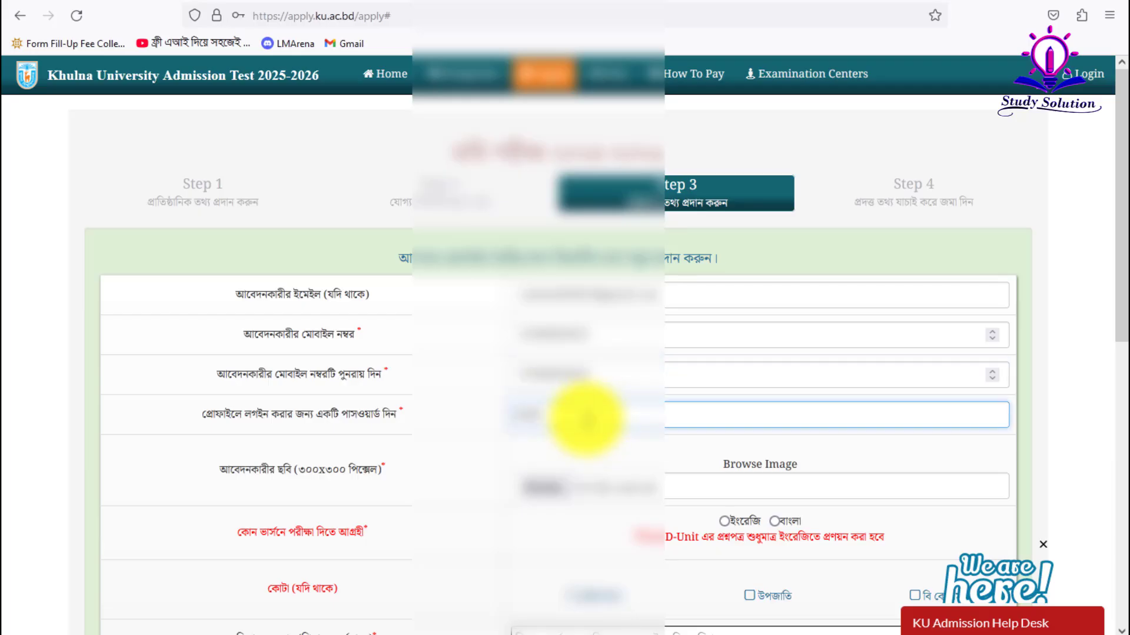
left_click(453, 456)
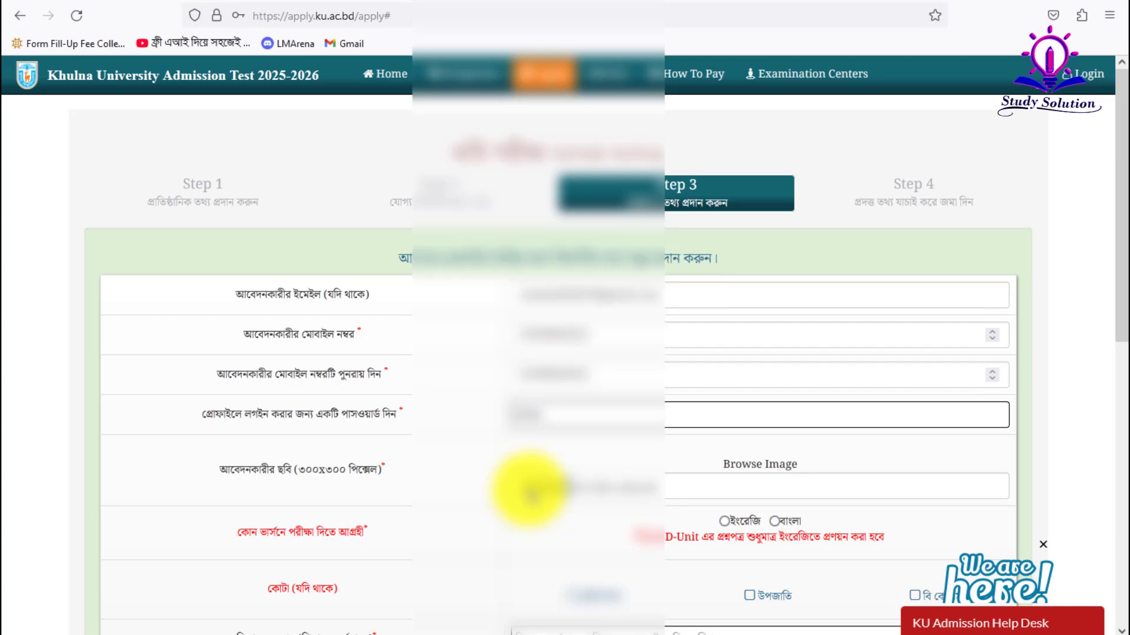
- Launch Adobe Photoshop CS2 and browse the Desktop in Explorer
left_click(13, 632)
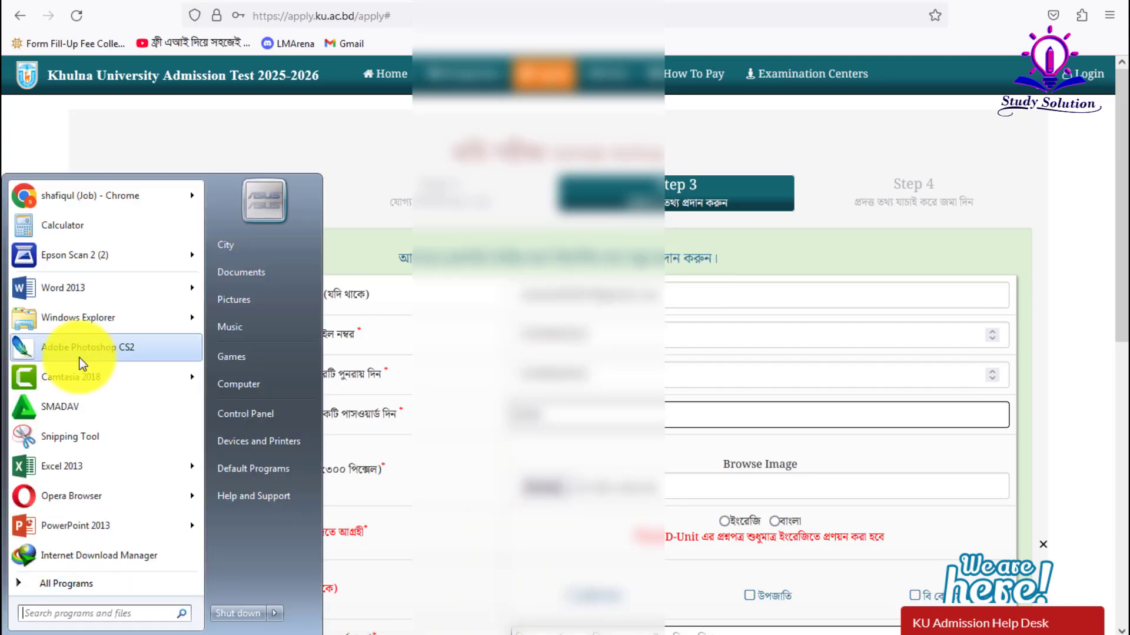
left_click(81, 351)
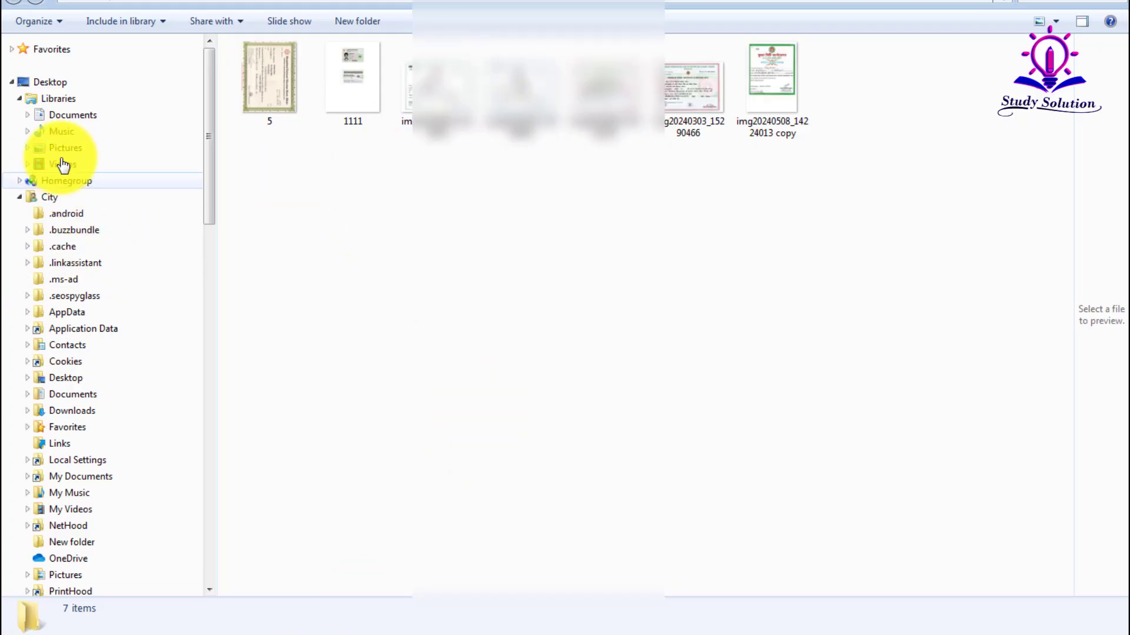
left_click(59, 149)
left_click(50, 83)
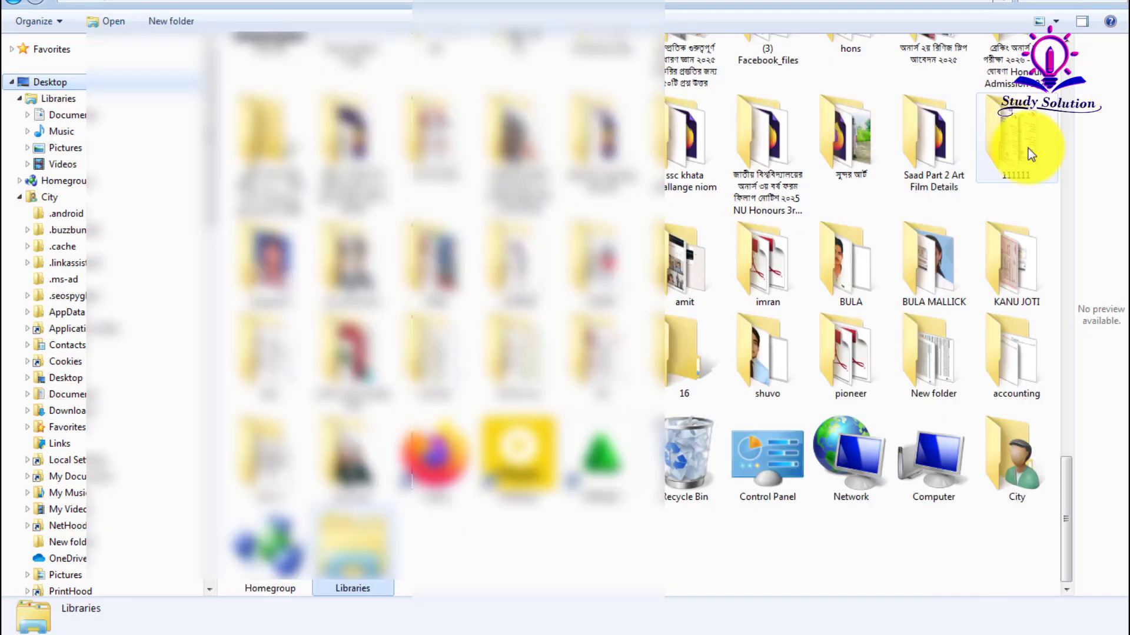
left_click(1029, 148)
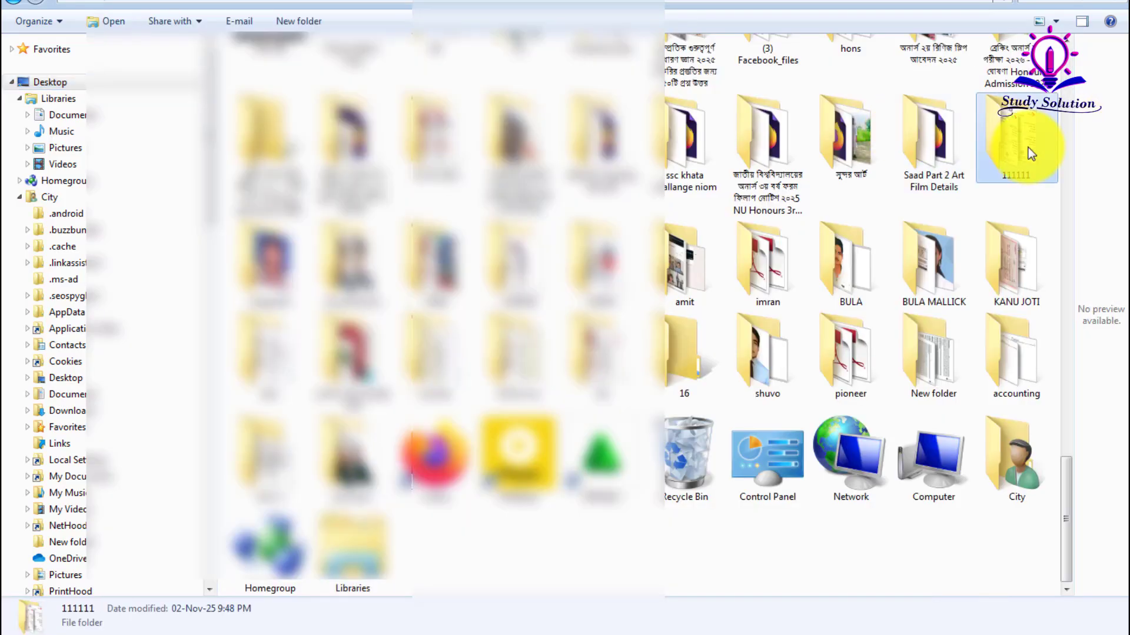
scroll(1028, 147, "up", 18)
scroll(606, 132, "down", 3)
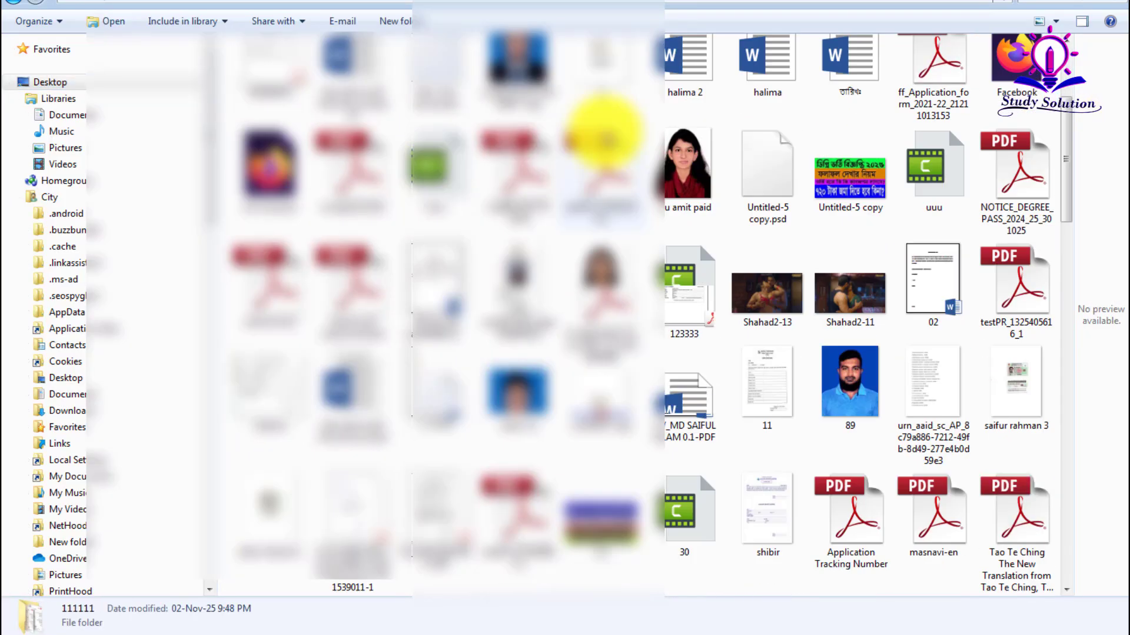
scroll(735, 244, "down", 15)
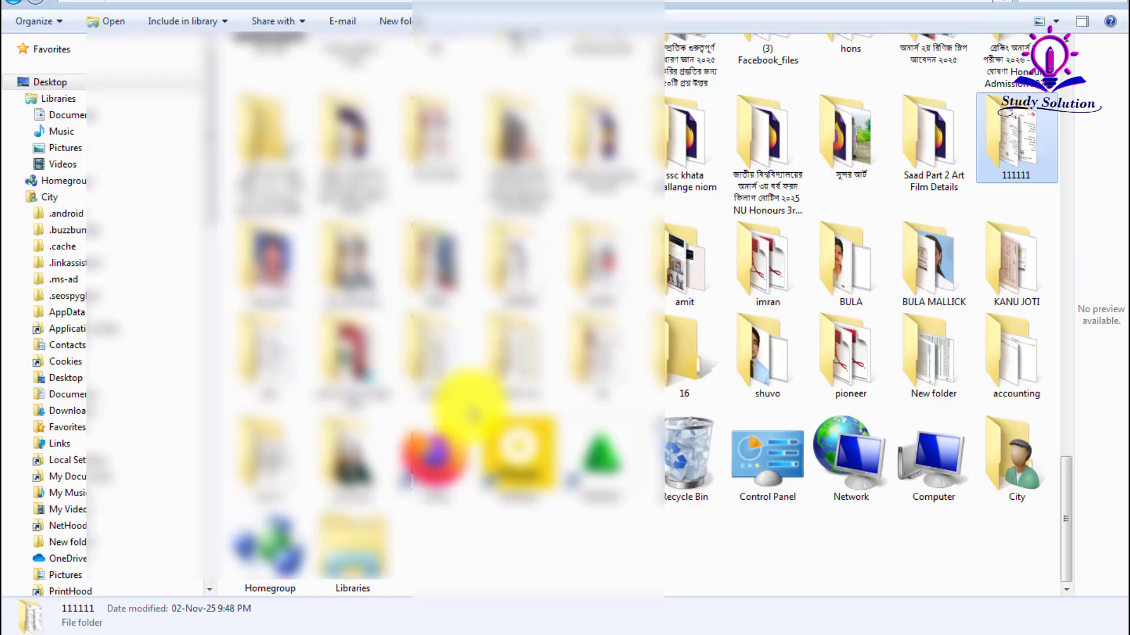
- Search the desktop folders for the photo and enter the 08 folder
left_click(651, 373)
left_click(444, 367)
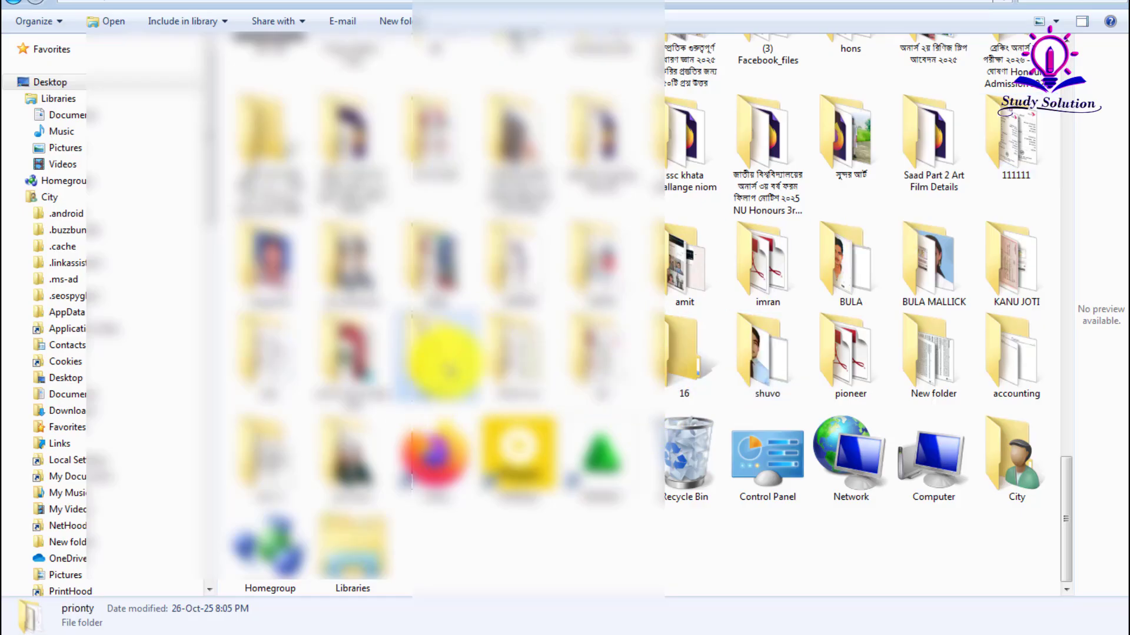
left_click(589, 265)
left_click(988, 358)
scroll(988, 359, "up", 3)
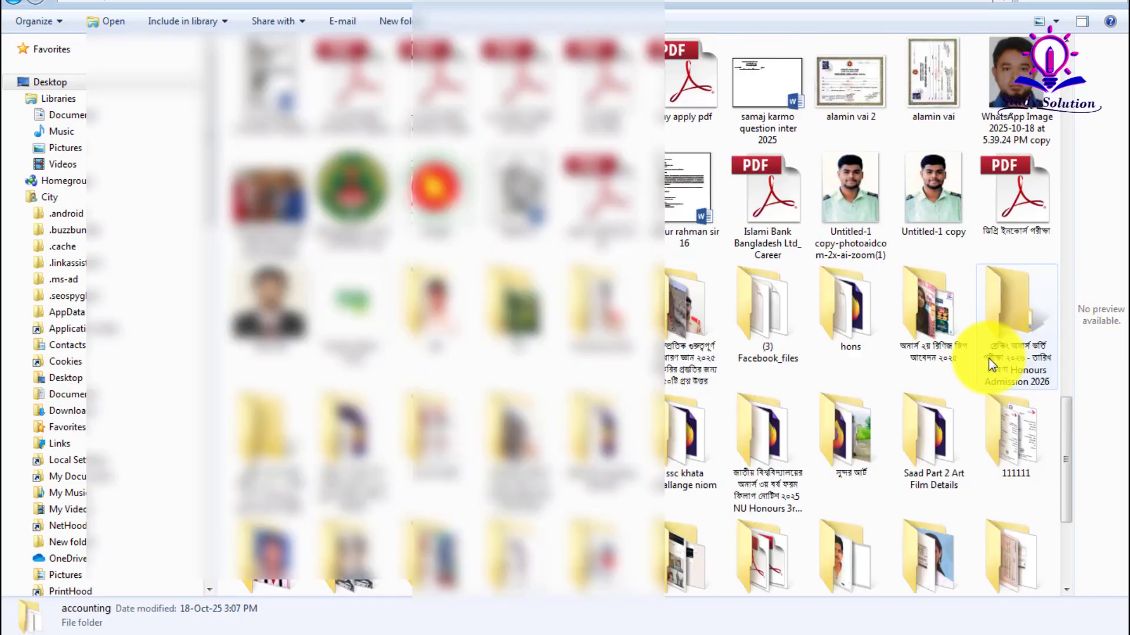
key("0")
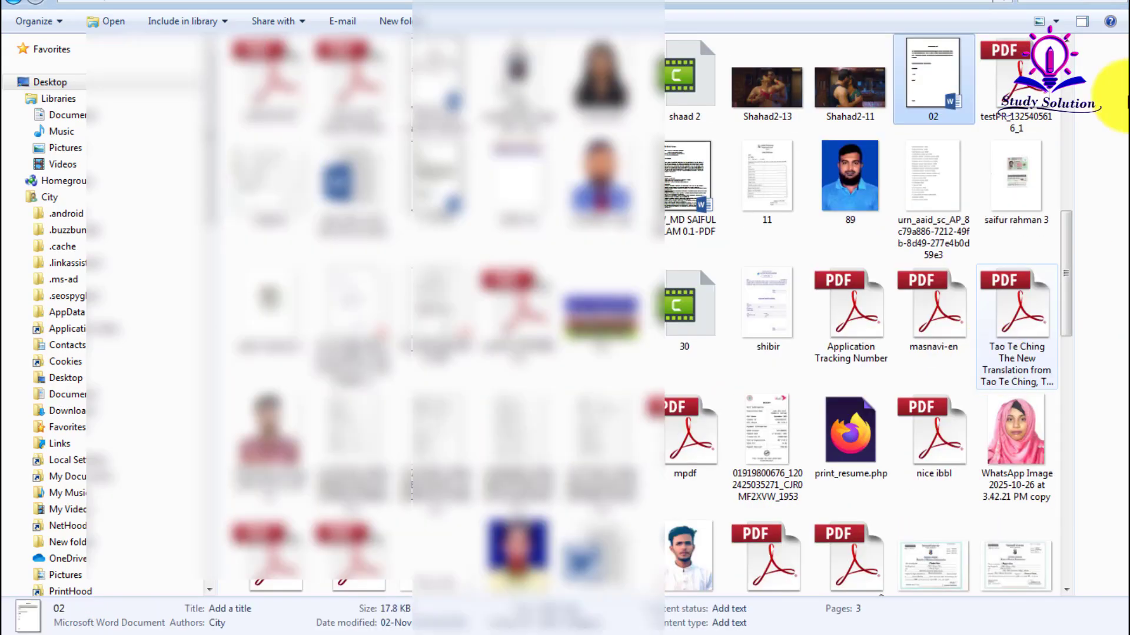
key("4")
key("0")
key("0")
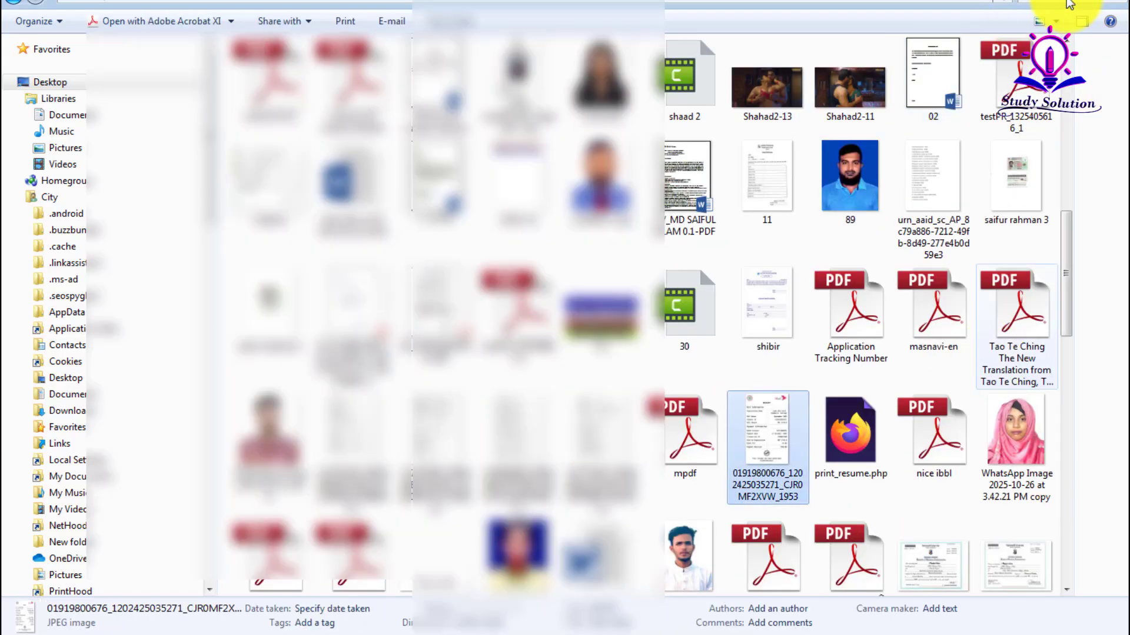
left_click(1063, 2)
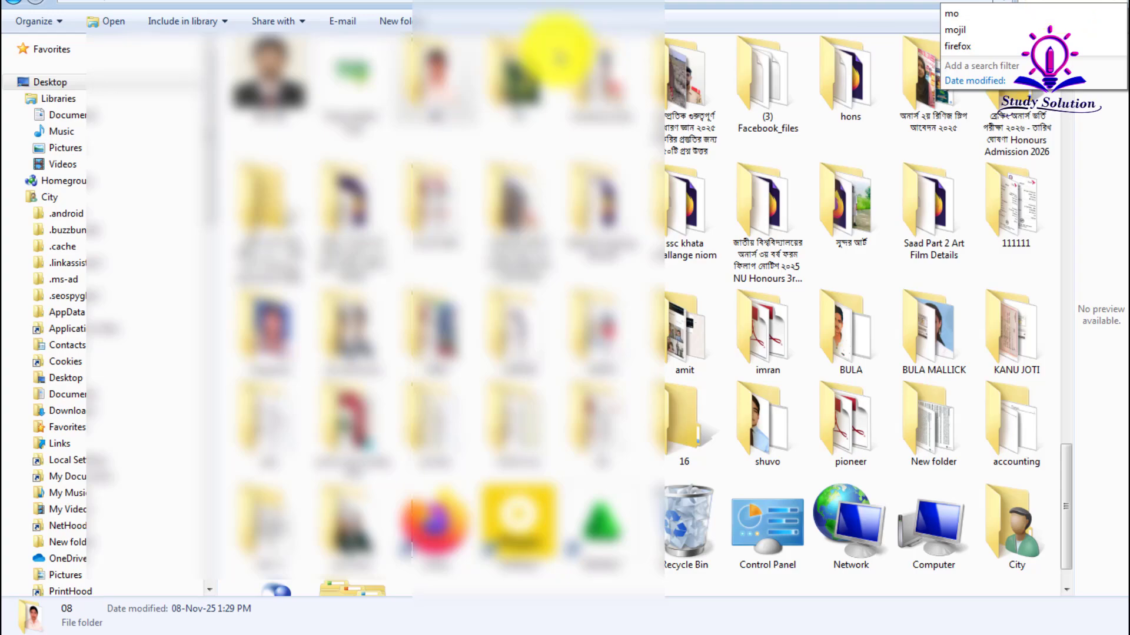
double_click(449, 95)
- Send the du photo to Photoshop through its right-click Send to menu
key("ctrl+v")
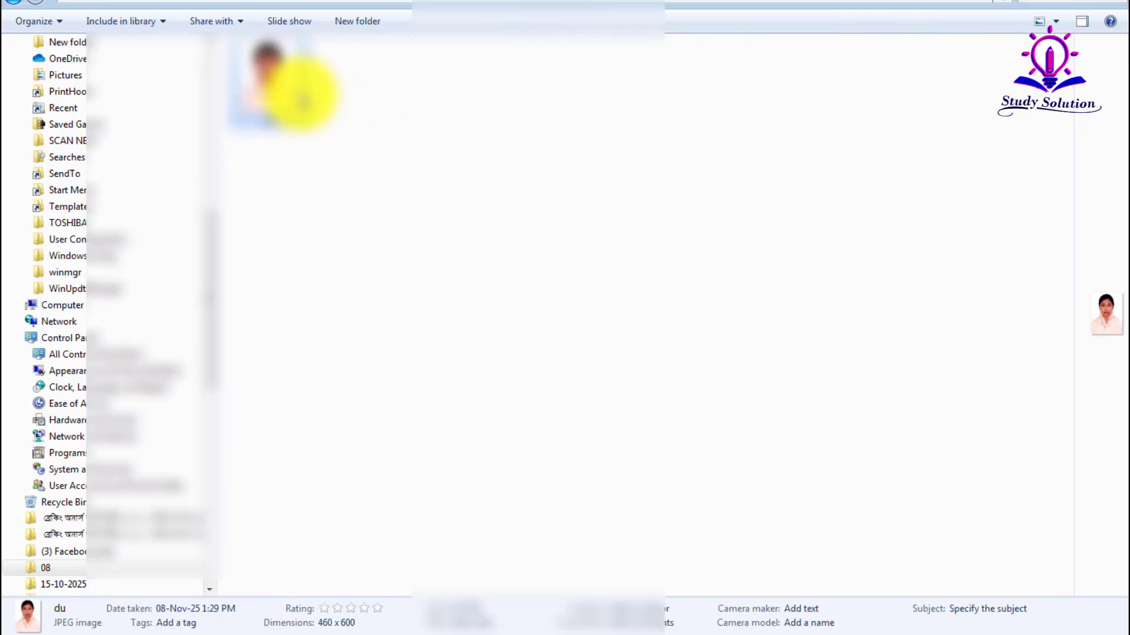
right_click(300, 94)
mouse_move(391, 325)
left_click(547, 360)
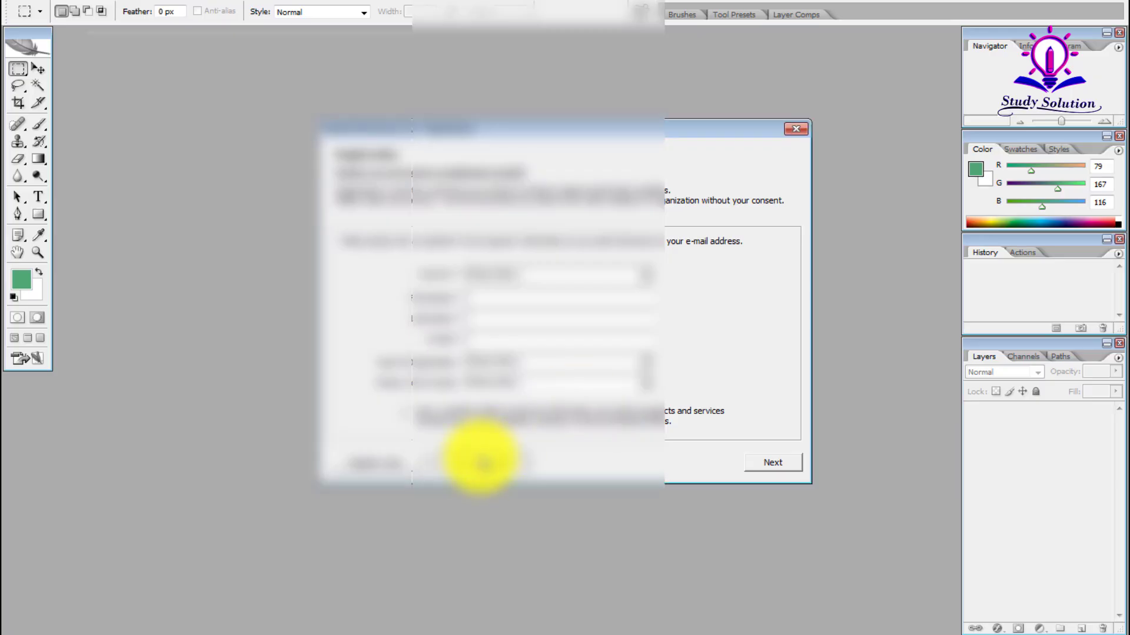
- Dismiss the registration prompt and resize du via Image Size to 300 and 3000
left_click(480, 458)
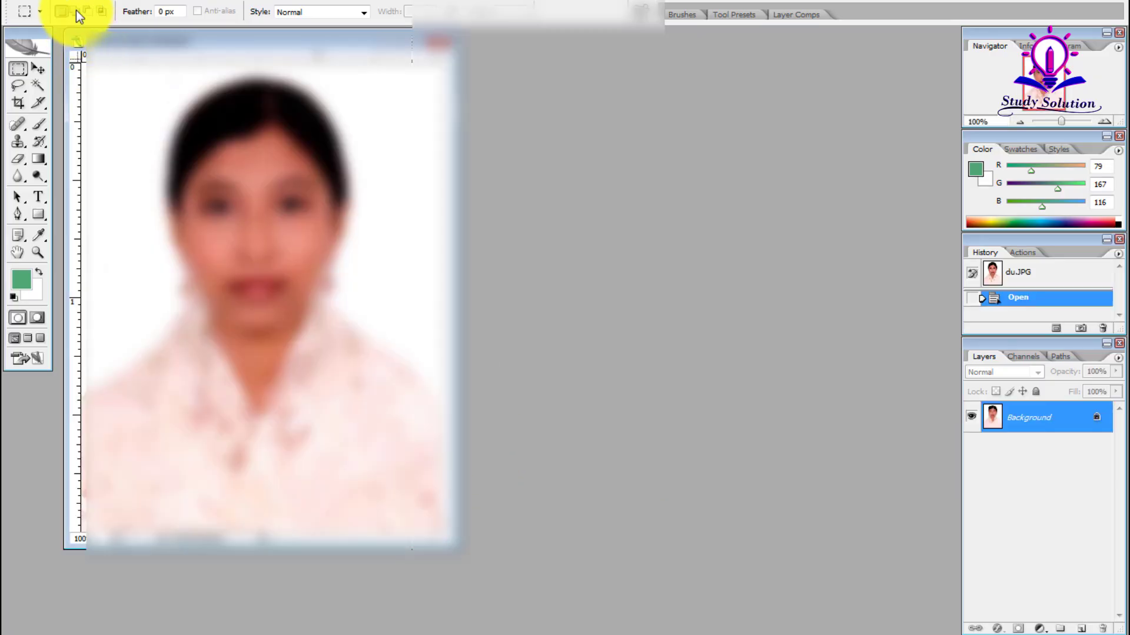
left_click(76, 7)
left_click(103, 96)
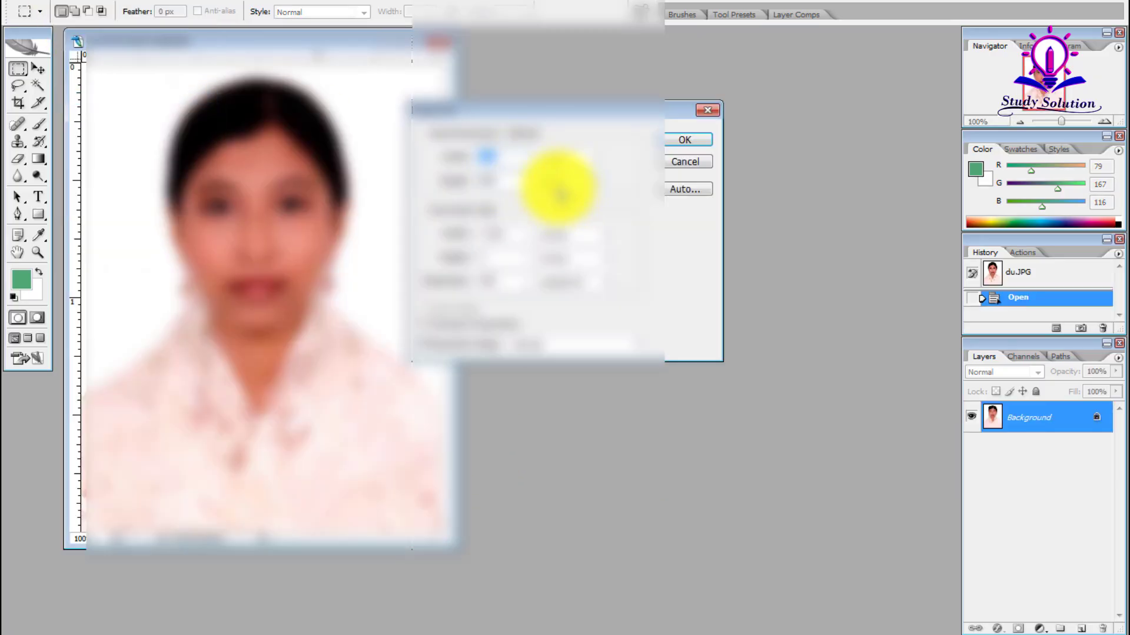
type("300")
key("Tab")
key("Tab")
type("30")
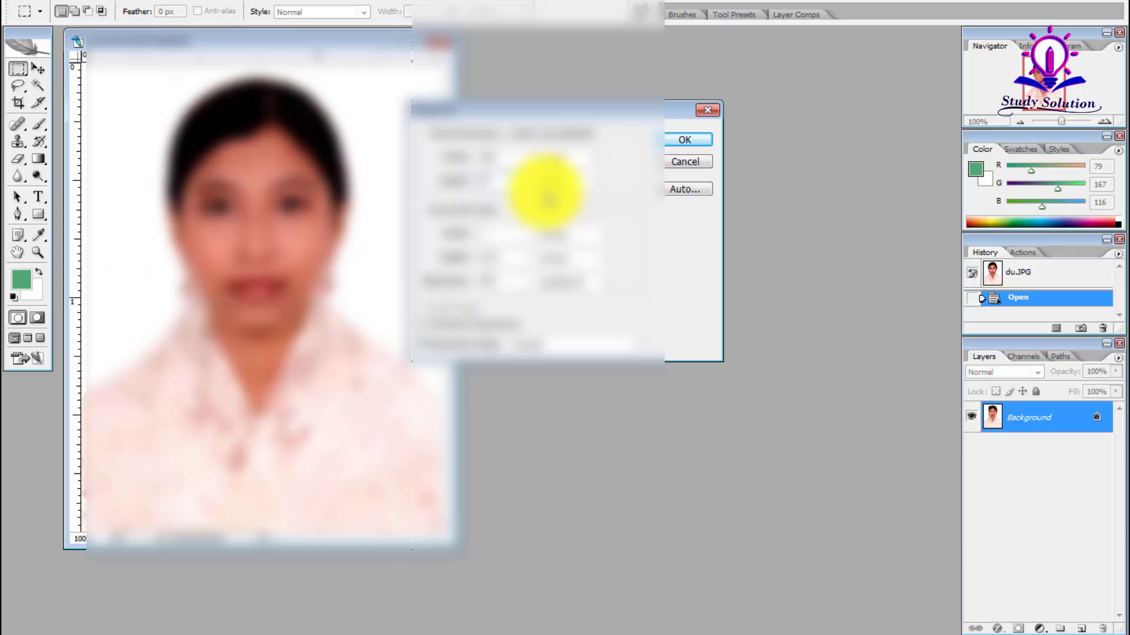
type("00")
key("Return")
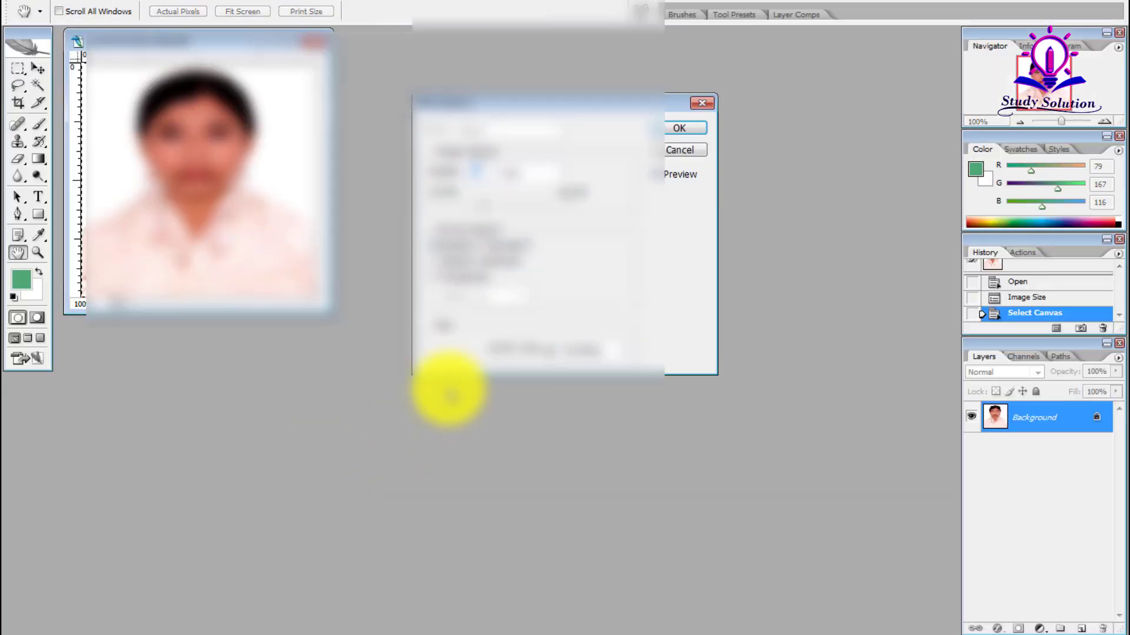
key("Escape")
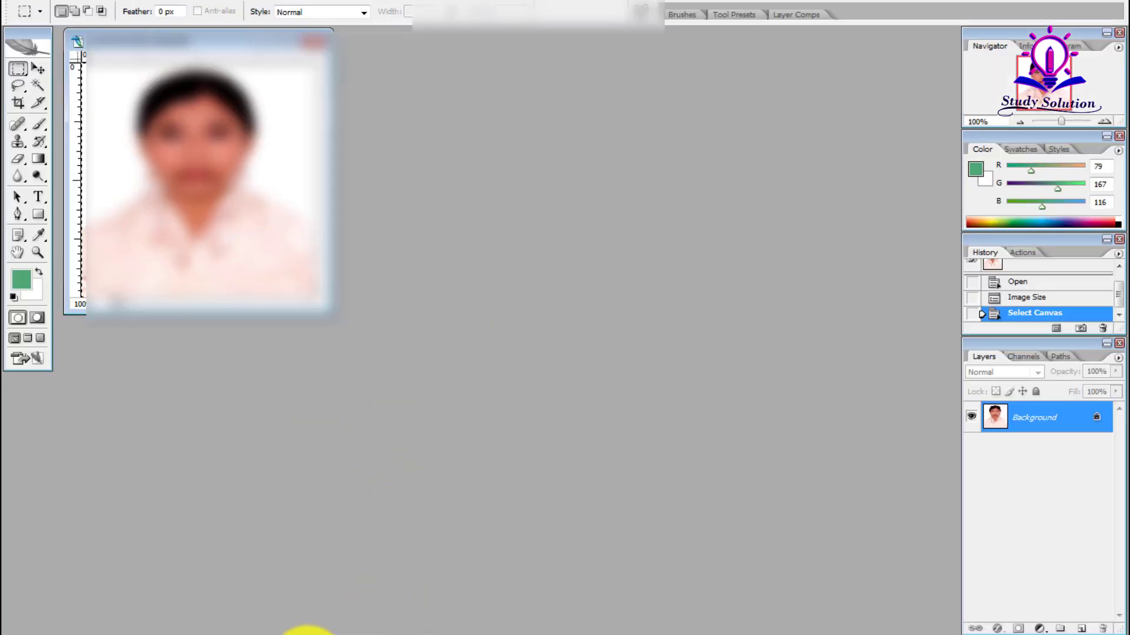
- Switch from Photoshop to the Firefox window
left_click(270, 634)
left_click(198, 559)
left_click(256, 634)
left_click(221, 595)
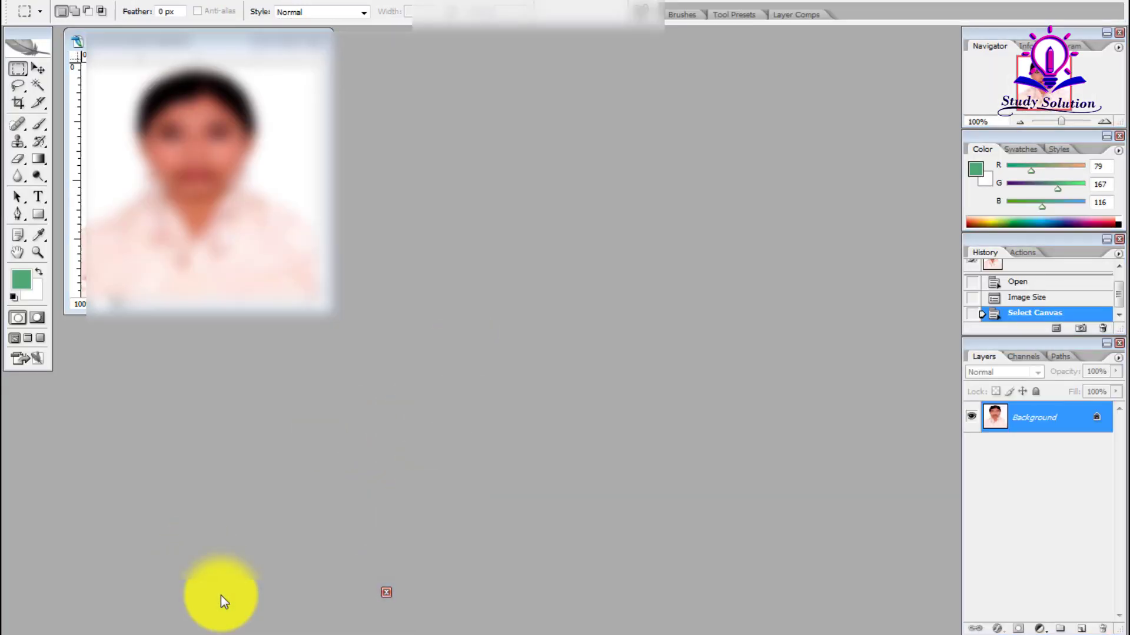
- Upload du from the 08 folder as the applicant picture and dismiss the pop-up warning
left_click(267, 633)
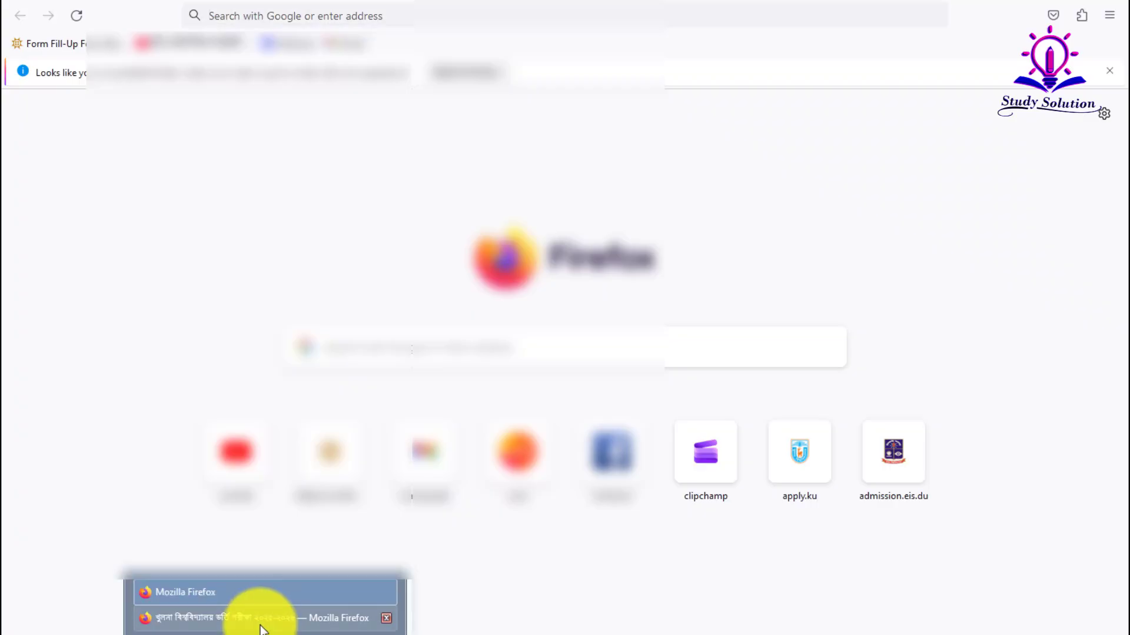
left_click(260, 616)
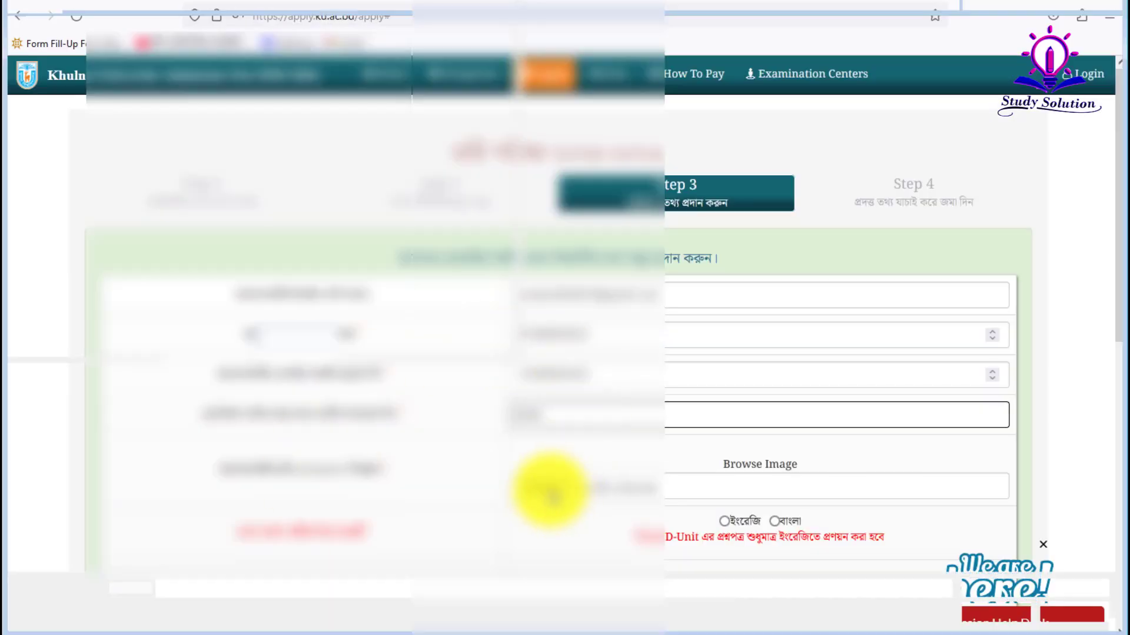
left_click(548, 490)
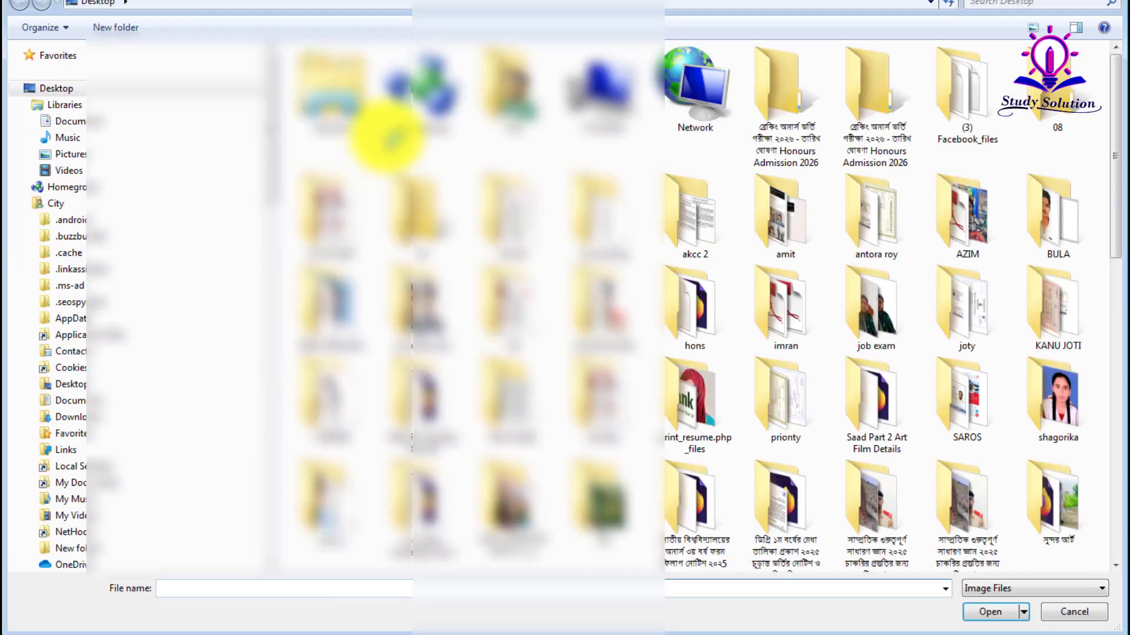
double_click(1053, 88)
left_click(444, 127)
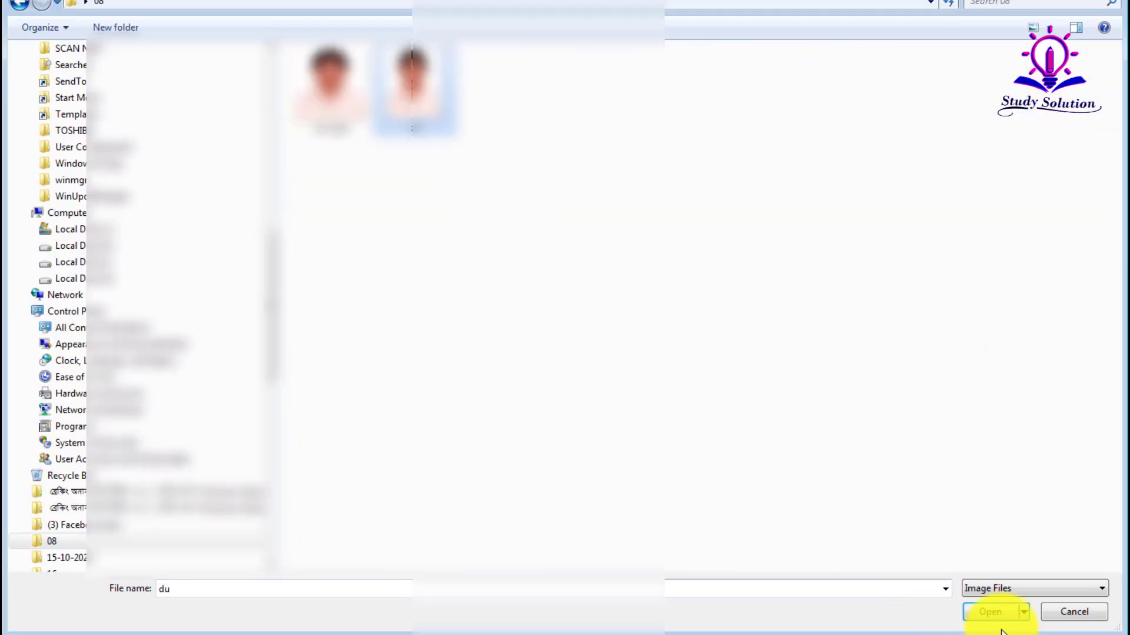
left_click(990, 612)
scroll(723, 445, "down", 1)
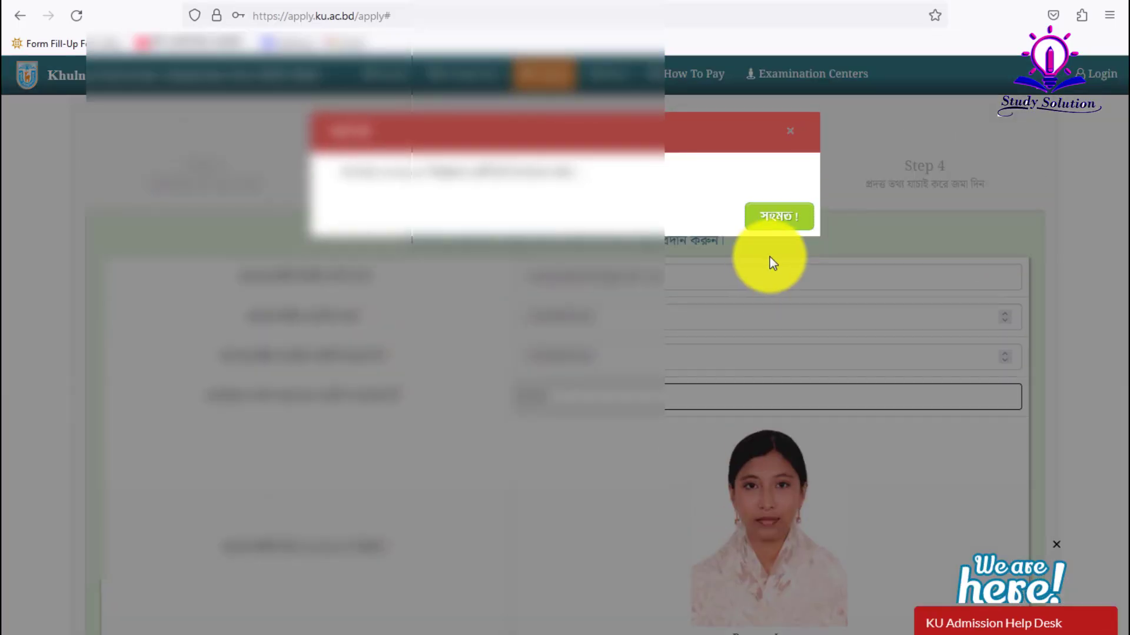
left_click(772, 223)
scroll(651, 419, "down", 3)
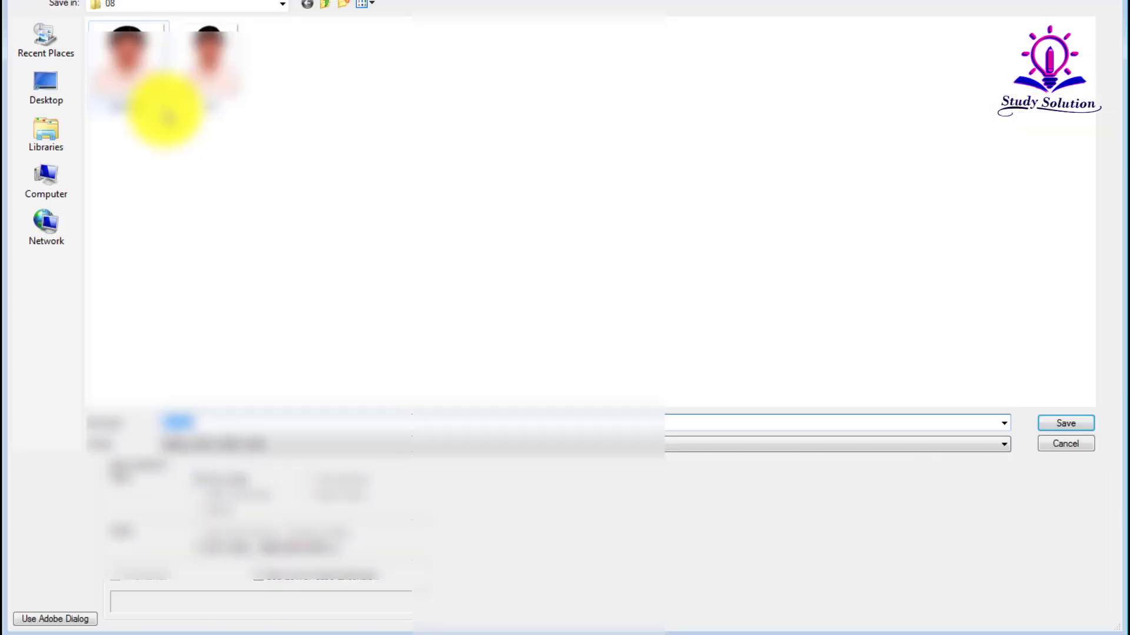
- Save the photo as a new JPEG named '1', accepting the default JPEG options
left_click(178, 420)
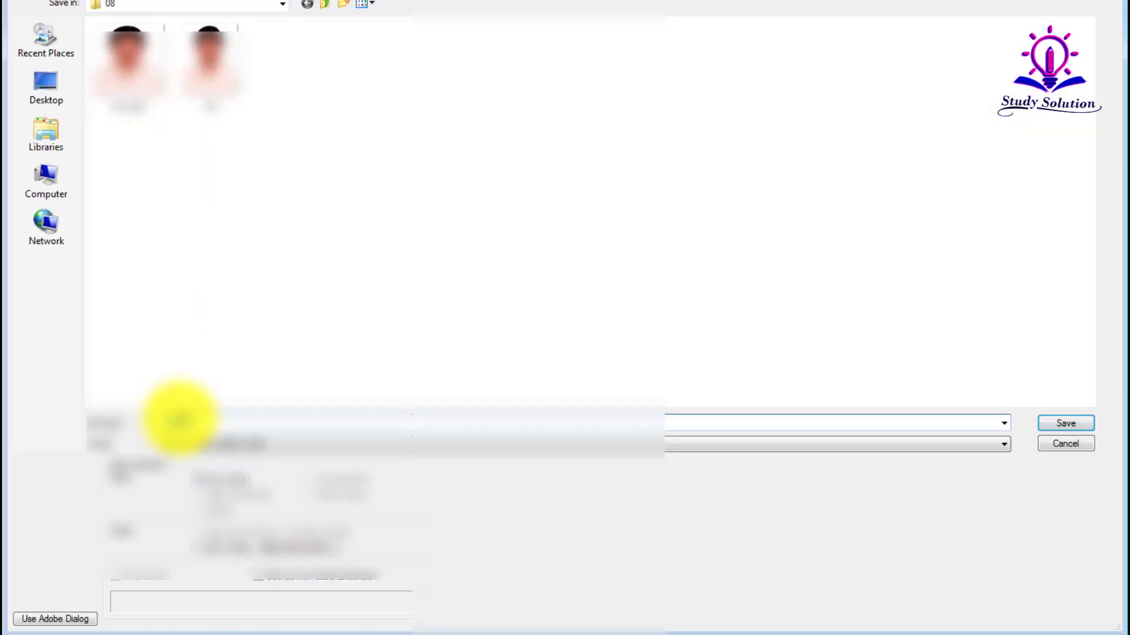
left_click_drag(201, 421, 81, 426)
type("1")
key("Return")
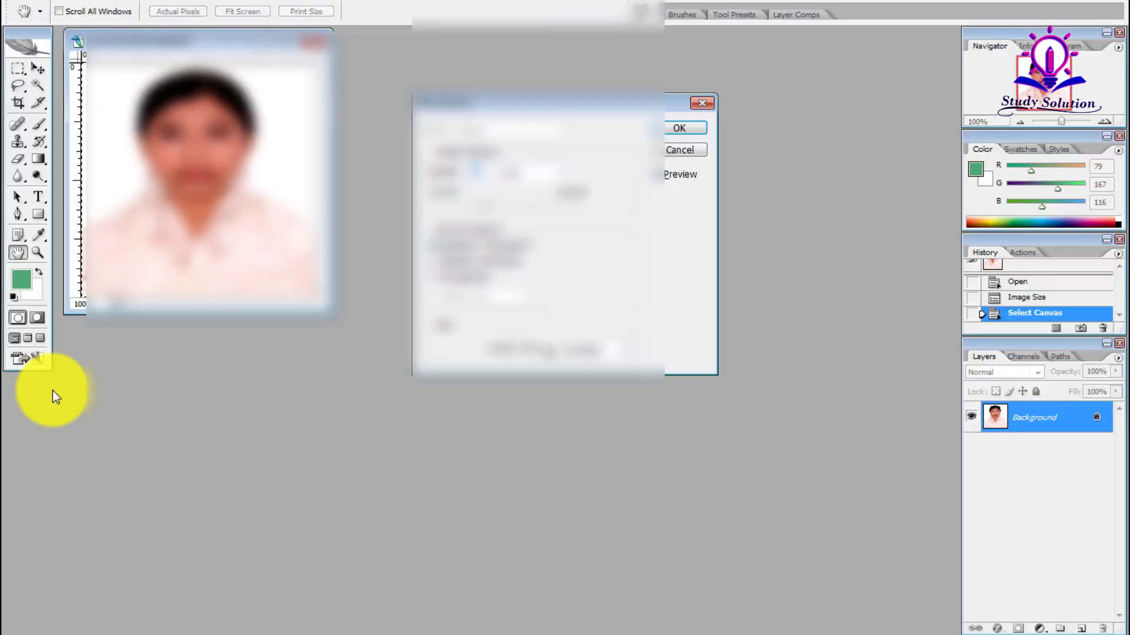
key("Return")
- Attach the newly saved photo copy from folder 08 as the applicant picture
left_click(221, 595)
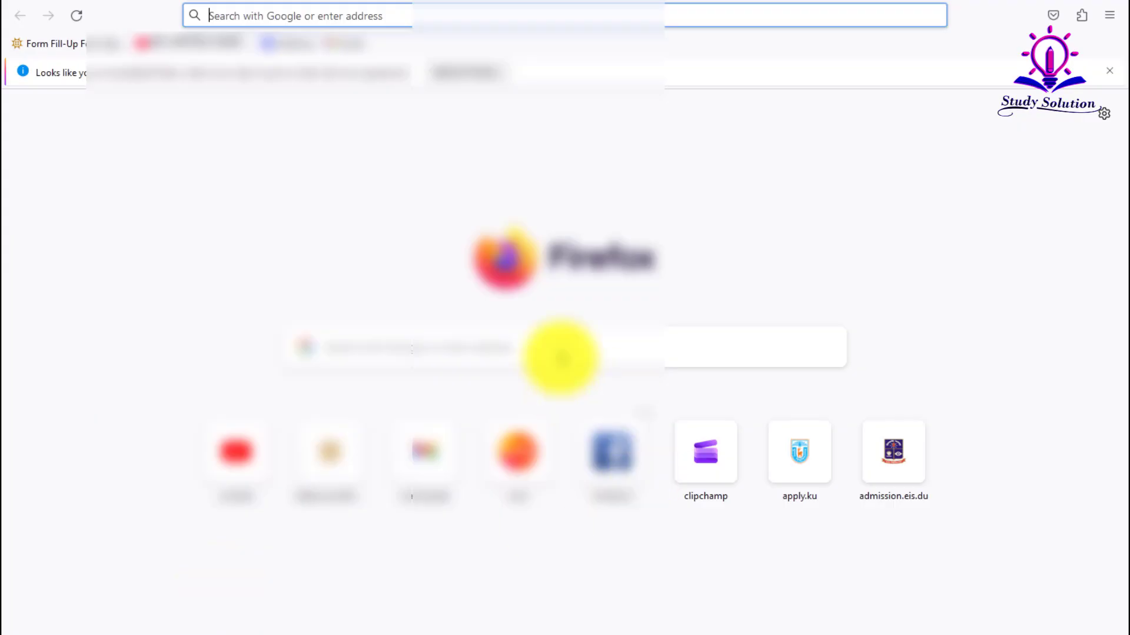
mouse_move(274, 634)
left_click(279, 612)
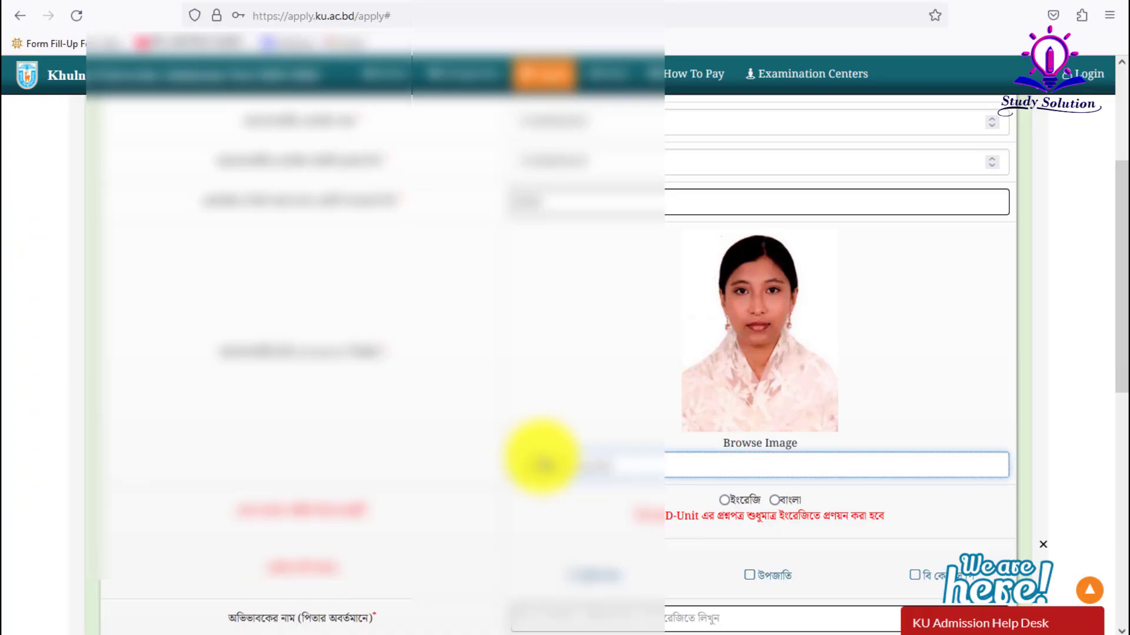
left_click(540, 458)
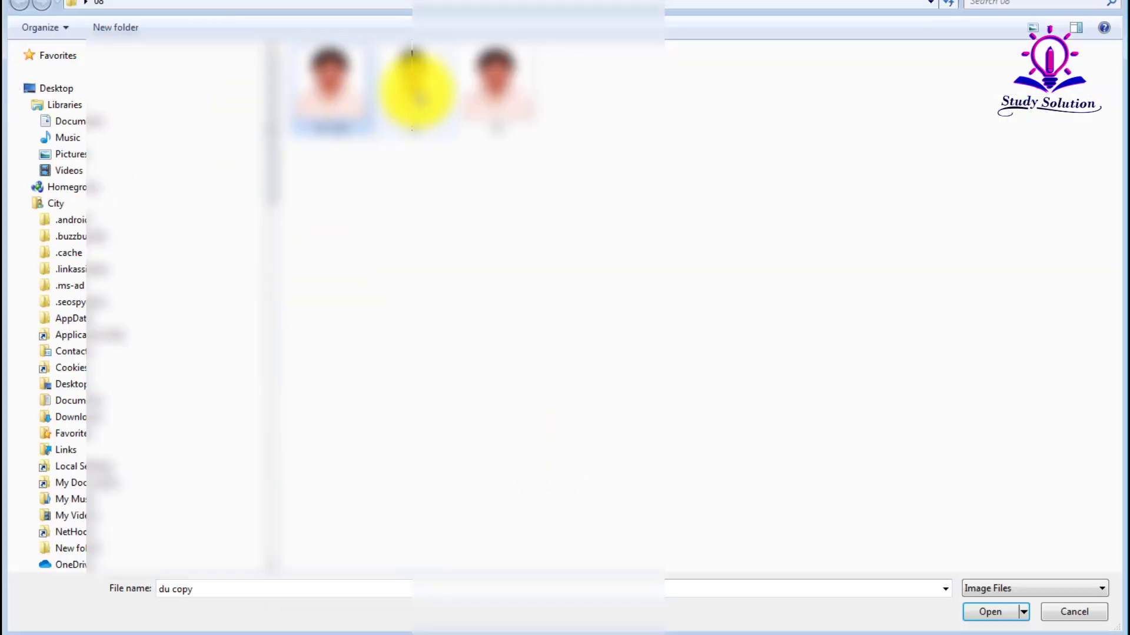
left_click(415, 94)
left_click(990, 612)
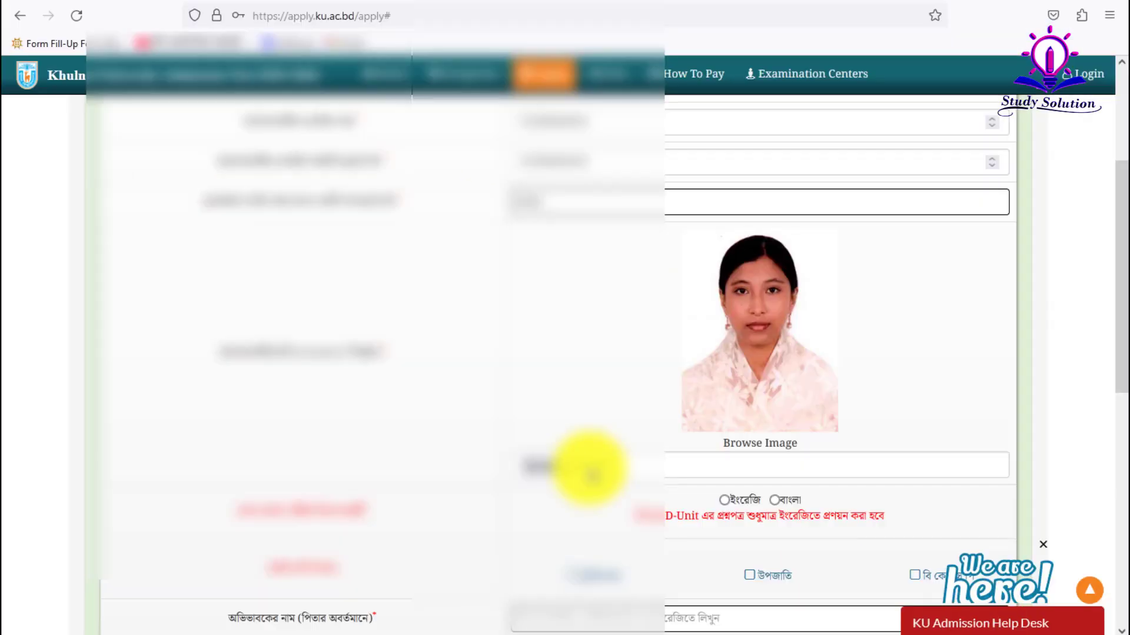
scroll(589, 468, "down", 3)
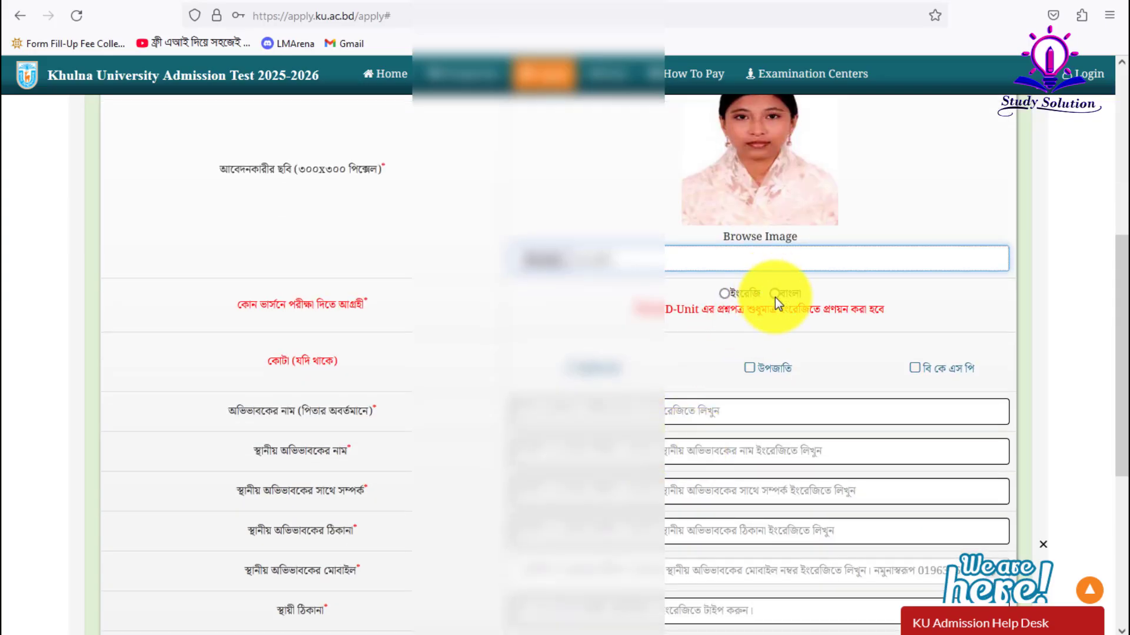
- Choose the Bangla exam version and enter the guardian's name
left_click(774, 295)
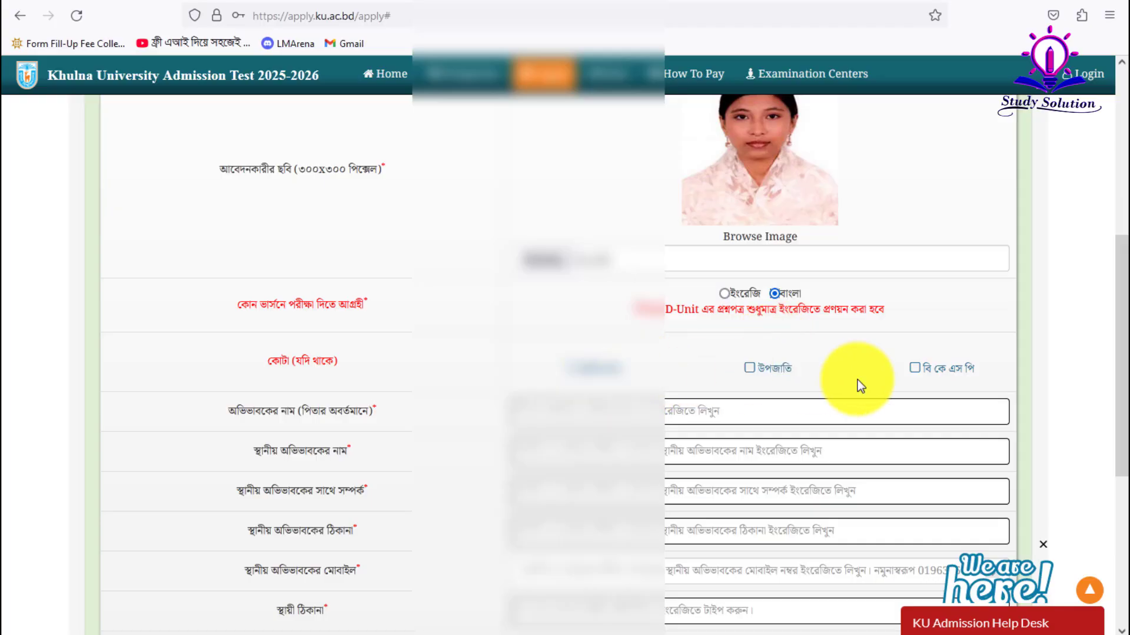
scroll(858, 380, "down", 1)
left_click(621, 334)
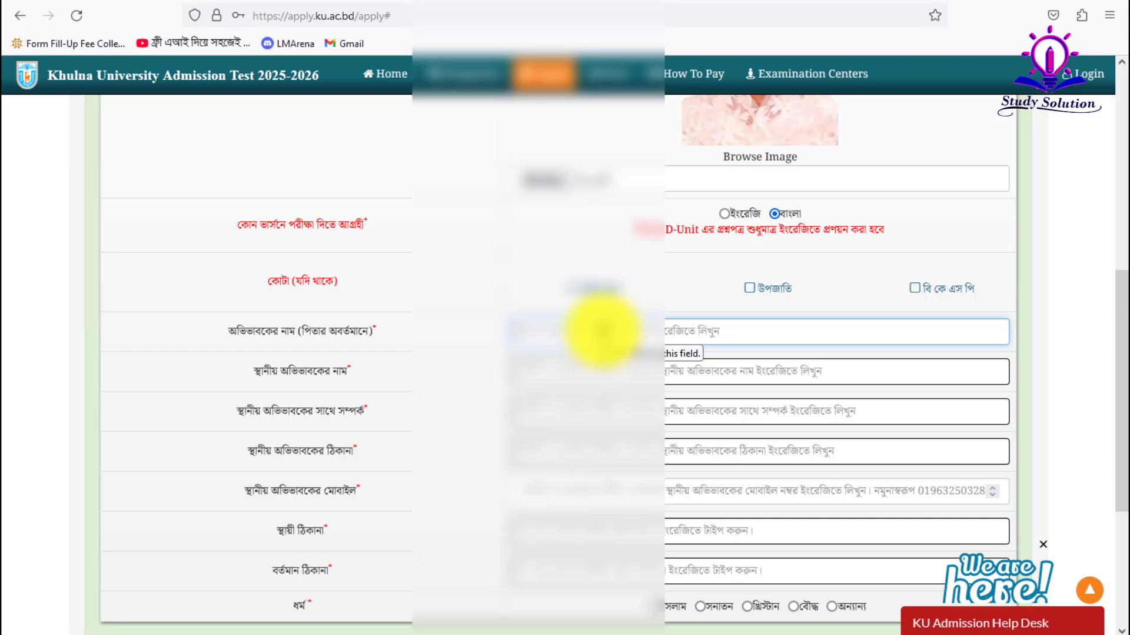
type("M")
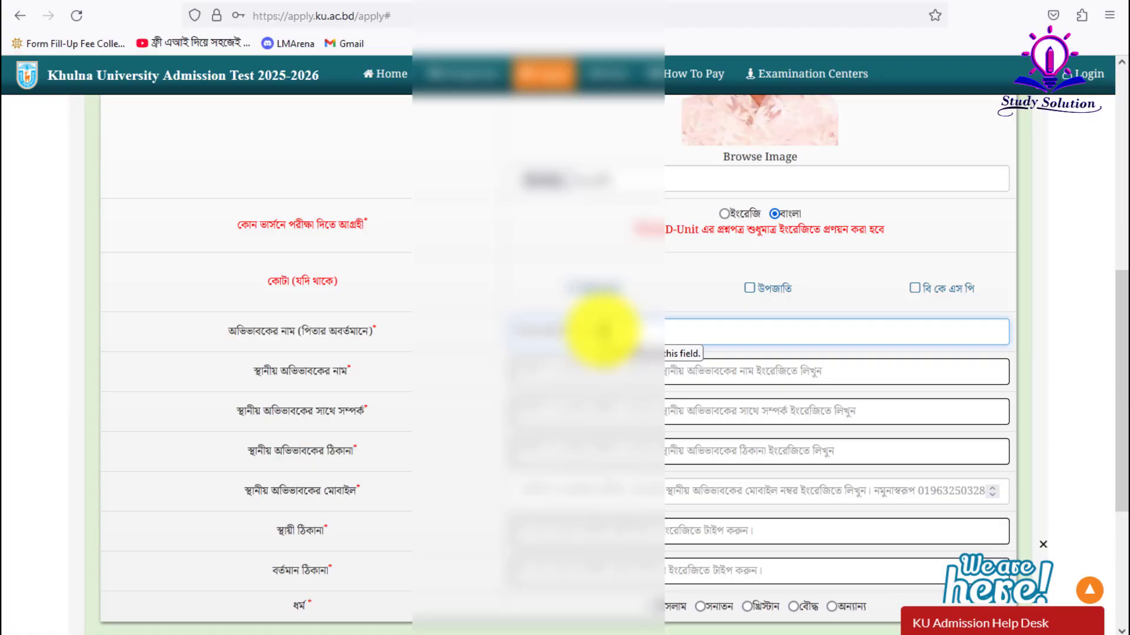
- Enter the local guardian's name and set the relationship to Father
left_click(568, 366)
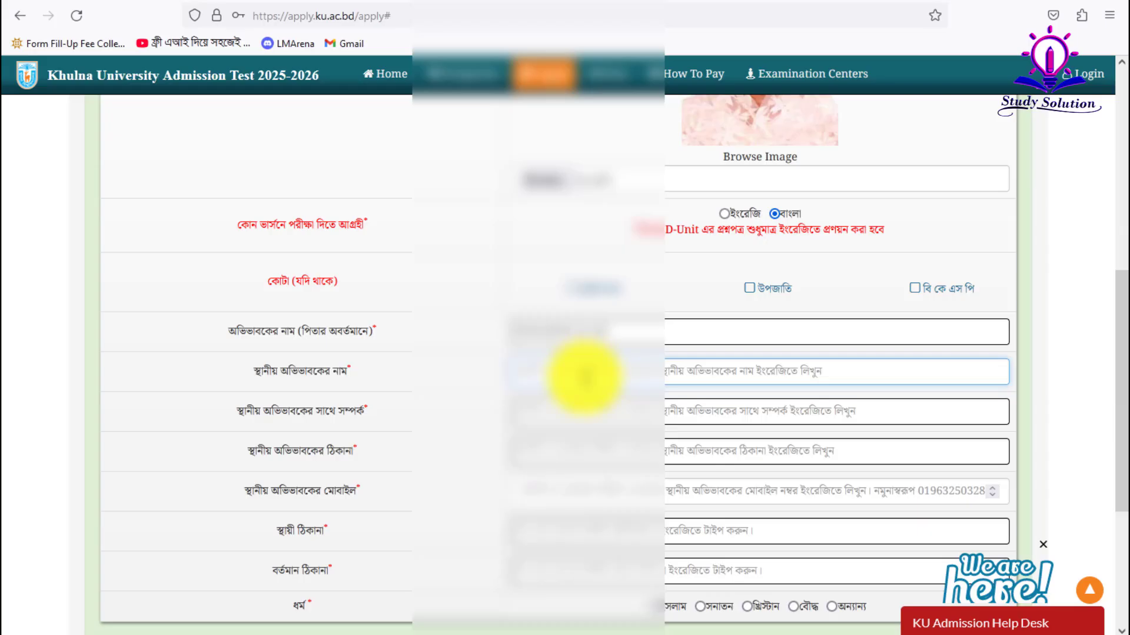
type("MD")
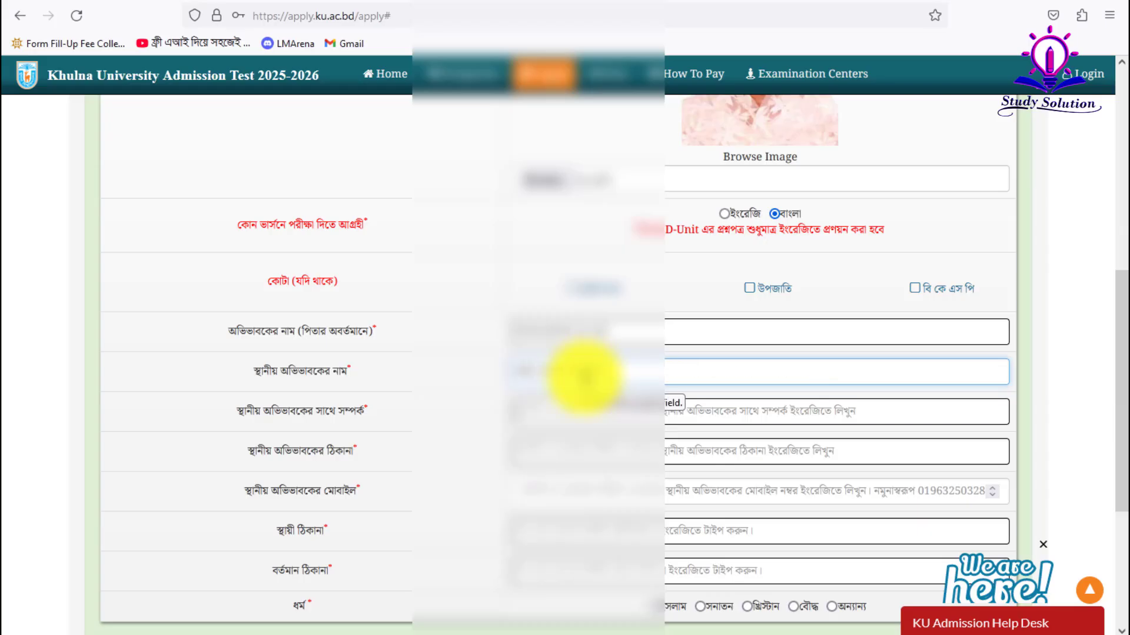
key("Tab")
type("Father")
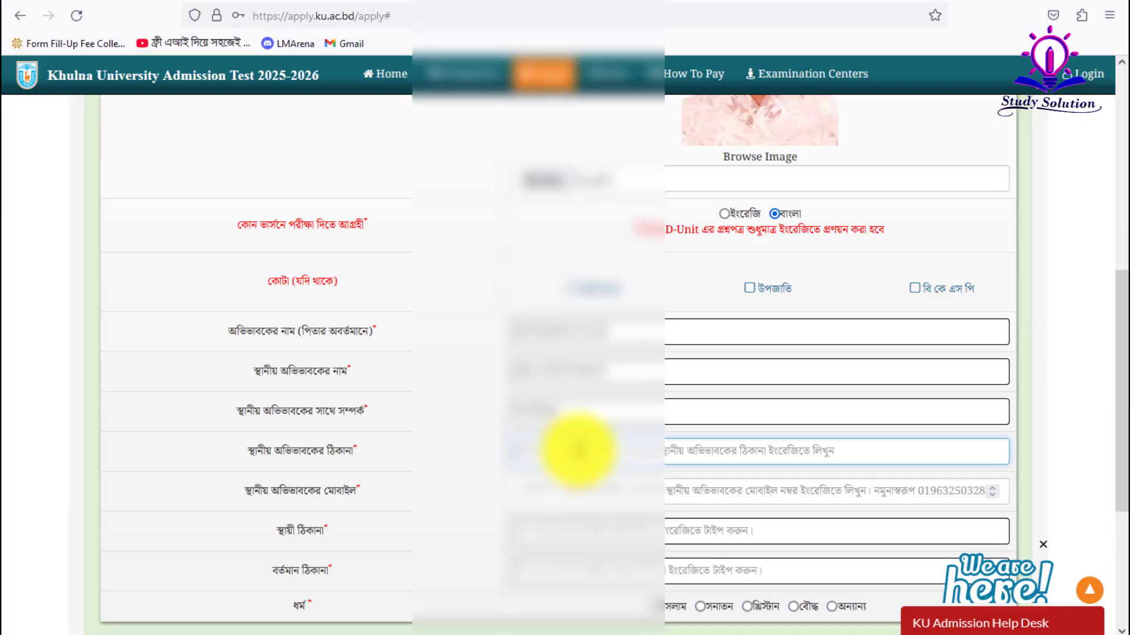
- Type the local guardian's Khulna address, fix a typo, and select it all
left_click(575, 452)
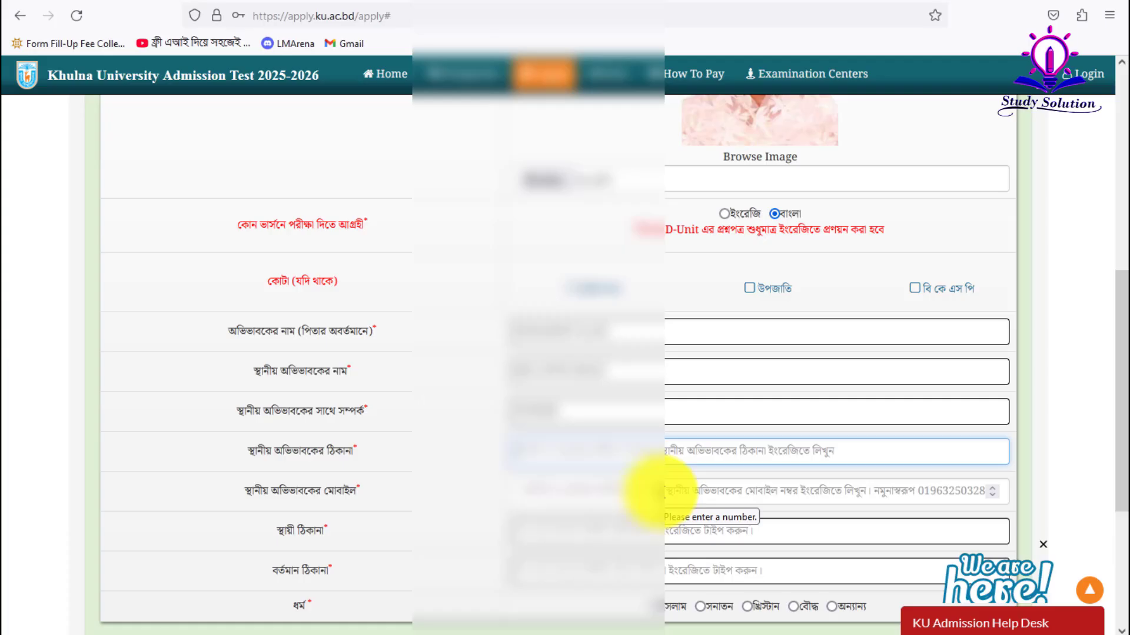
type("Dha")
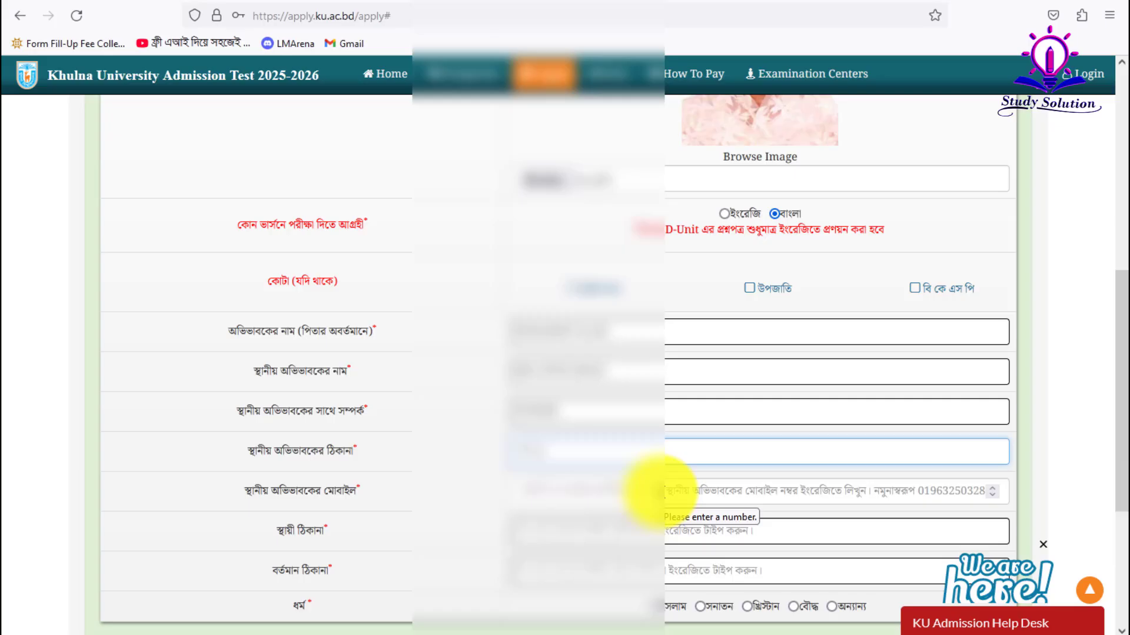
type("kaSadarprour")
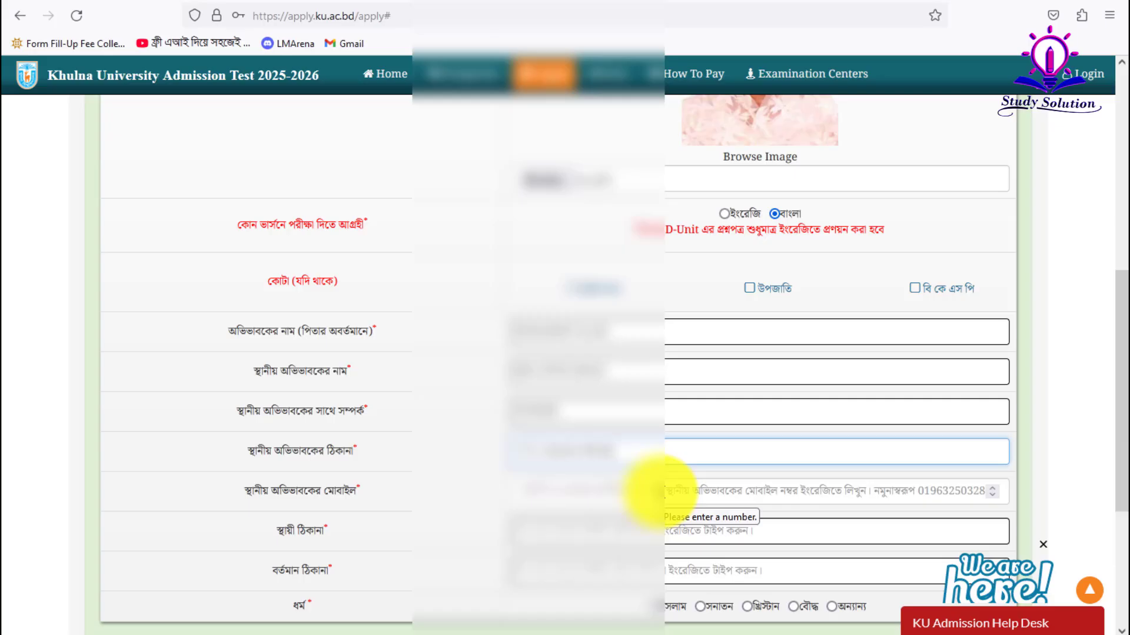
key("BackSpace")
key("BackSpace")
key("BackSpace")
key("BackSpace")
type("ur, Khulnaoulvi Baza")
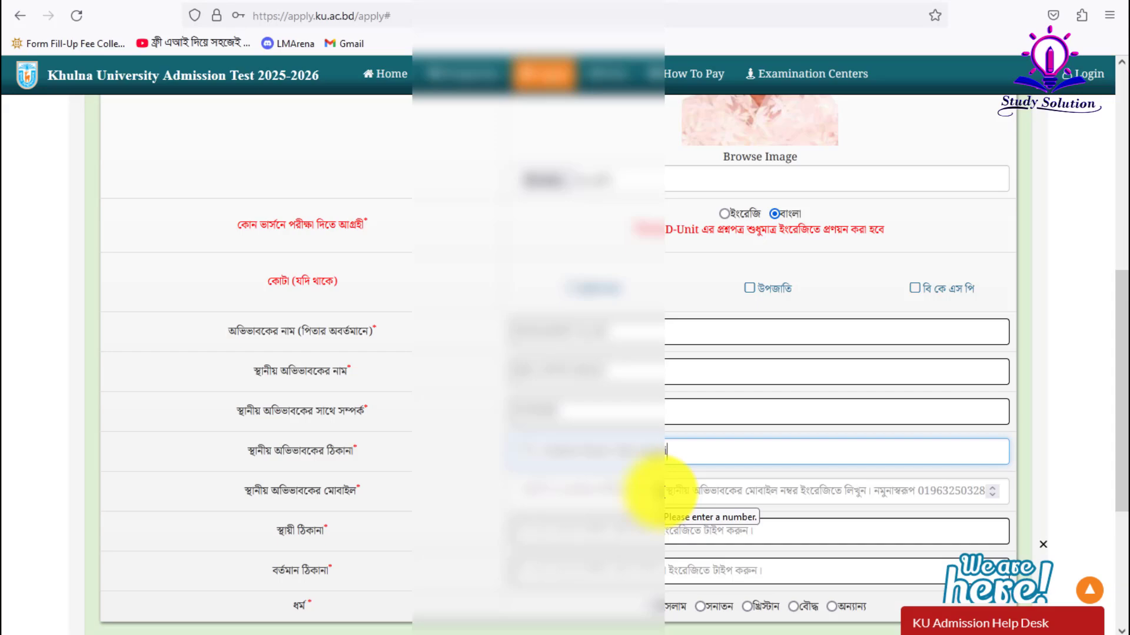
type("r, Khulna.")
key("ctrl+a")
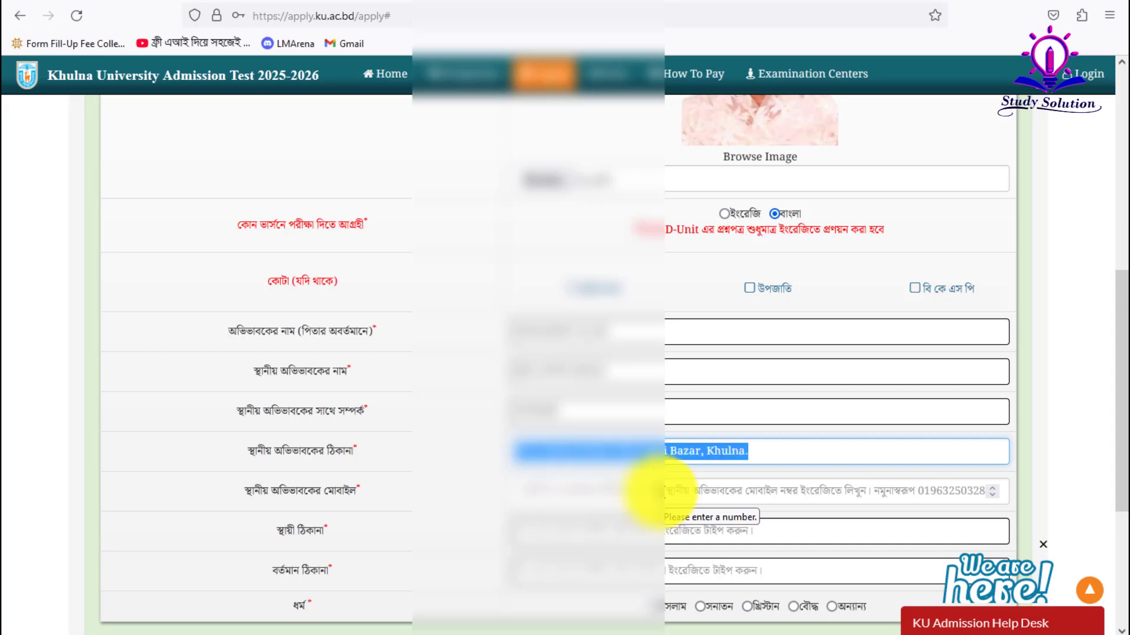
- Enter the guardian's mobile number
left_click(590, 488)
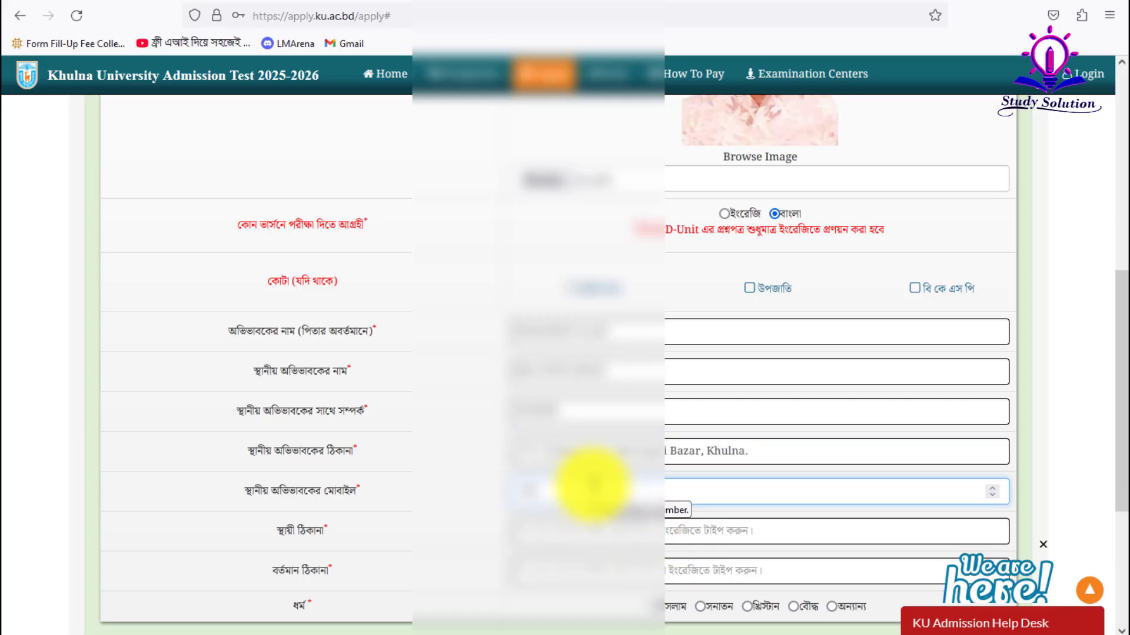
type("01700")
left_click(612, 534)
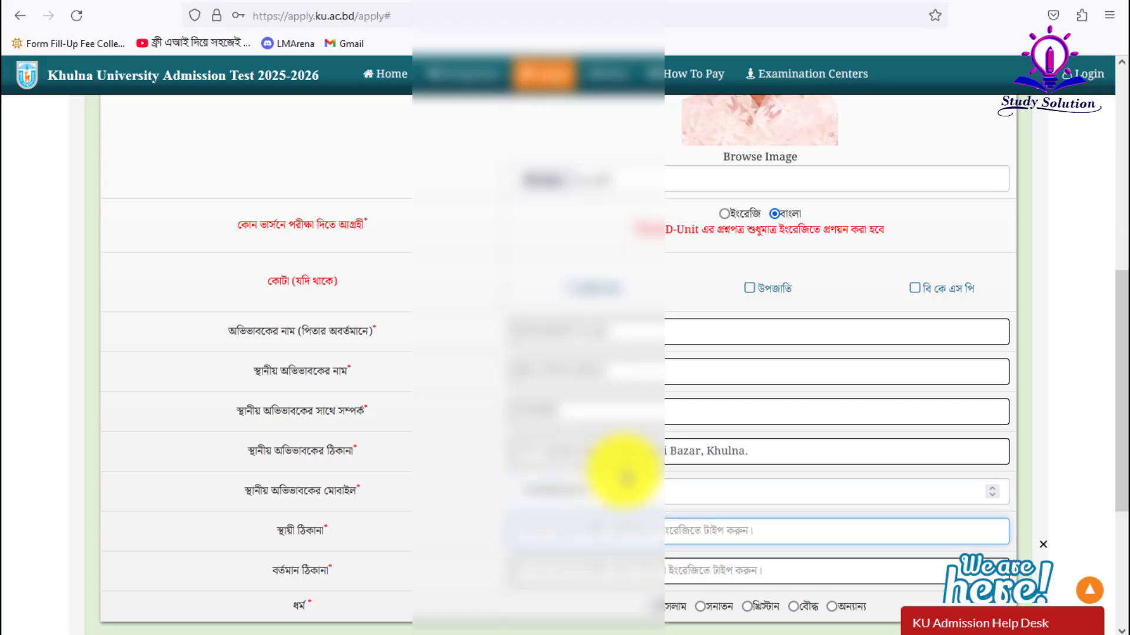
- Paste the guardian's address into permanent and present address and set religion to ইসলাম
triple_click(635, 450)
left_click(591, 533)
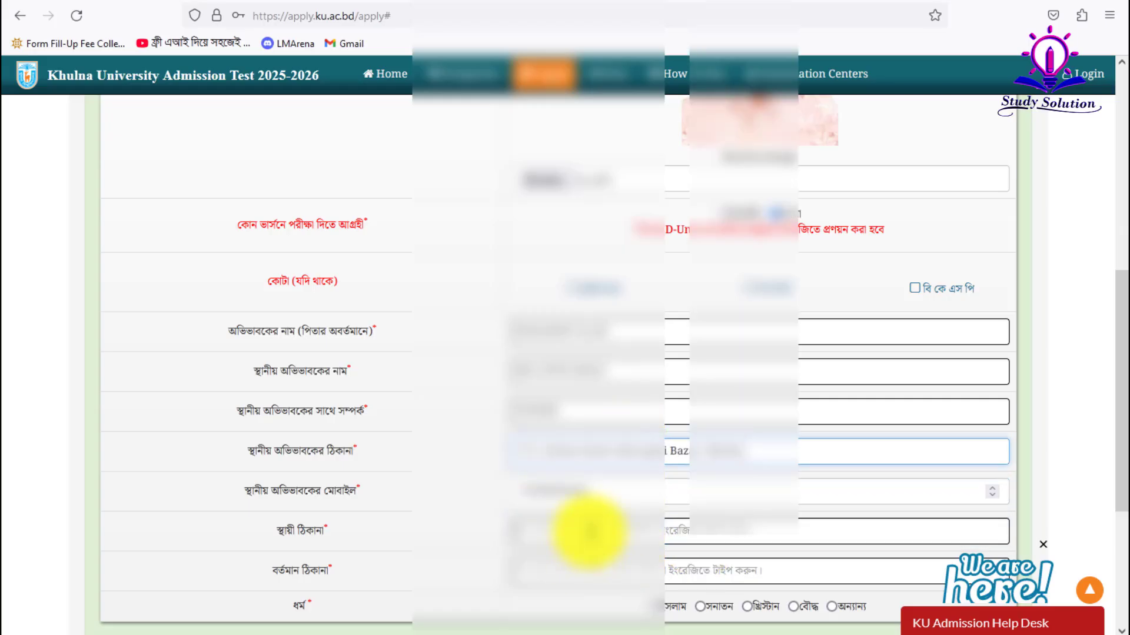
key("ctrl+v")
left_click(575, 566)
key("ctrl+v")
scroll(634, 488, "down", 3)
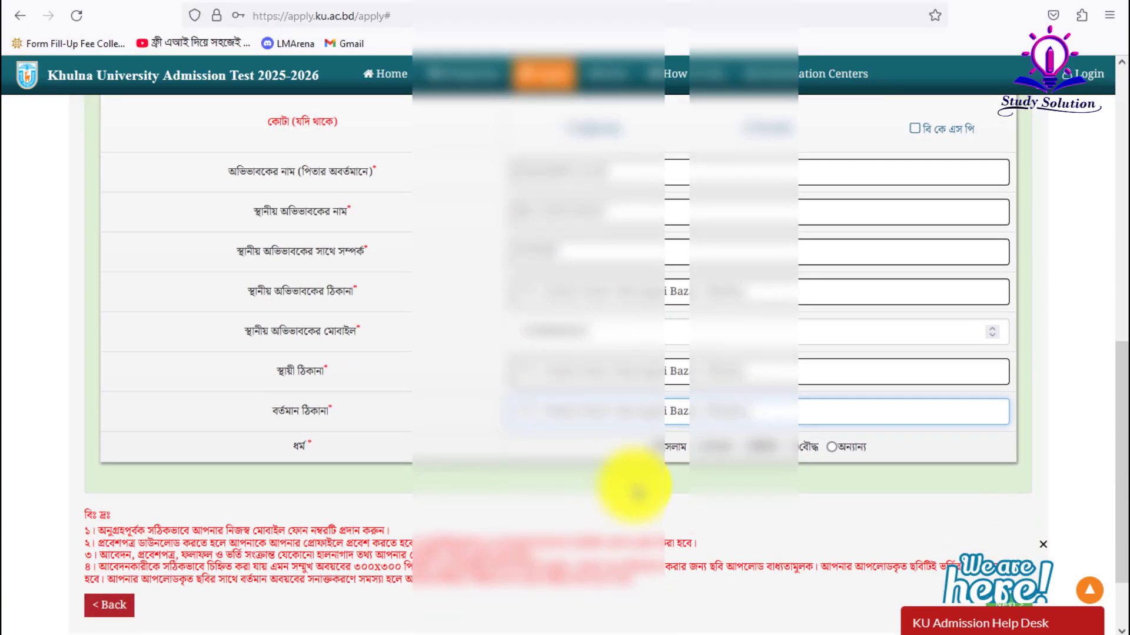
left_click(656, 447)
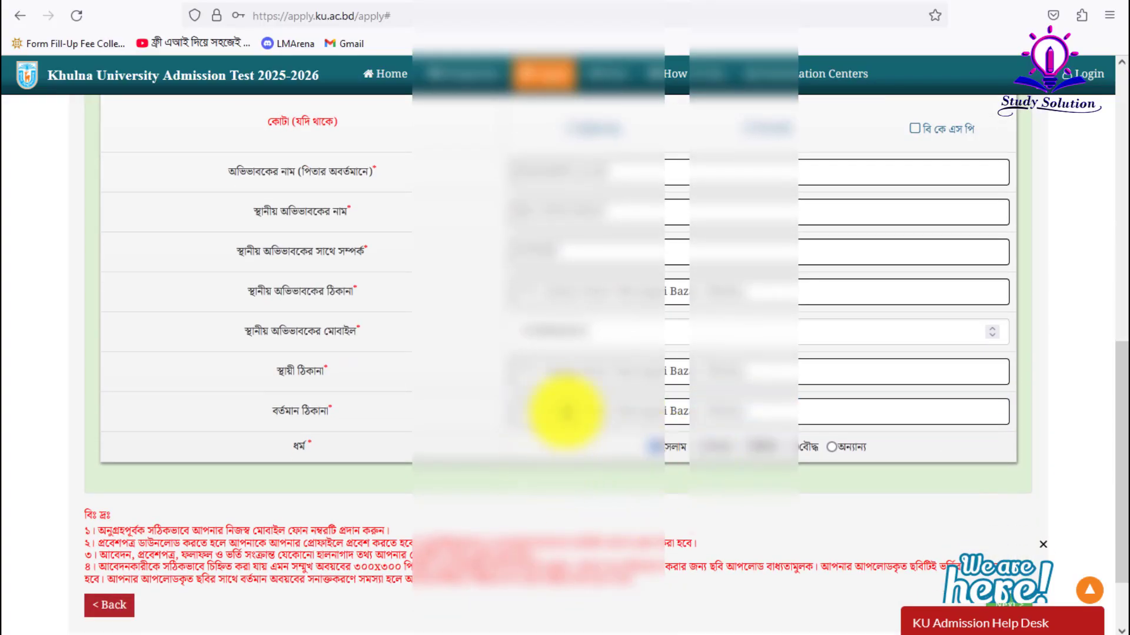
- Replace the permanent address with a separate village address in Khulna
triple_click(584, 379)
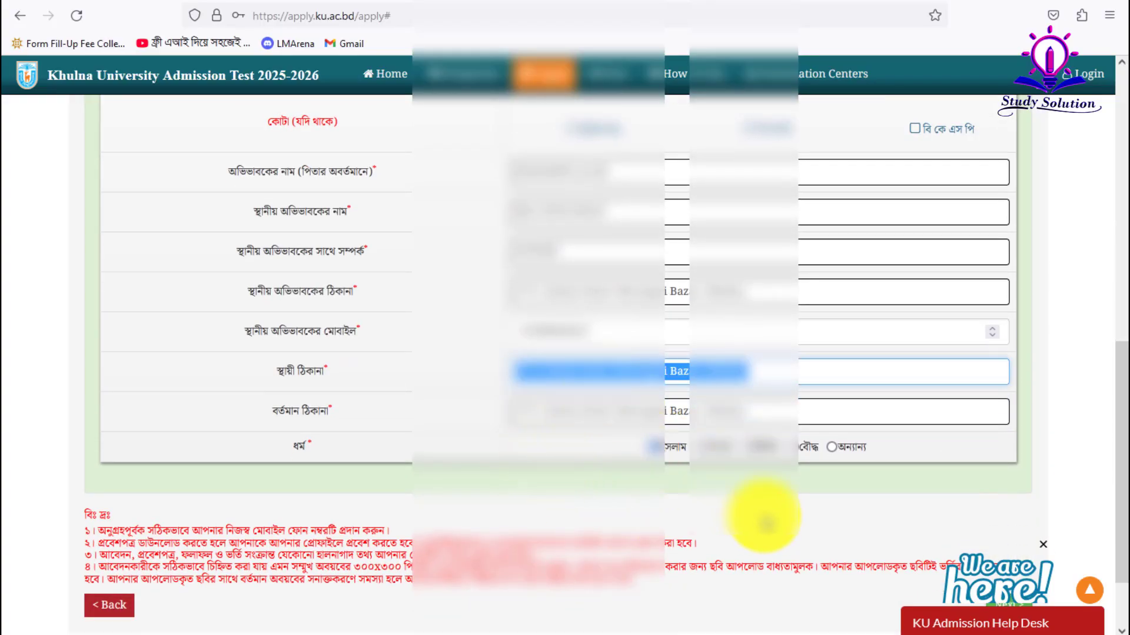
left_click(766, 522)
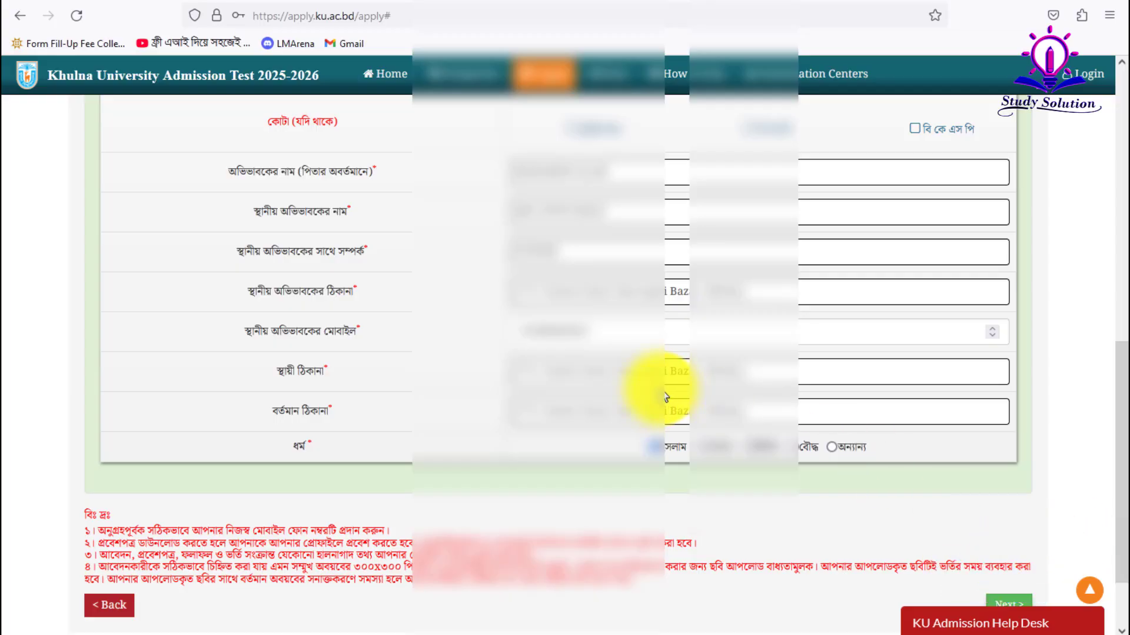
triple_click(639, 379)
key("ctrl+v")
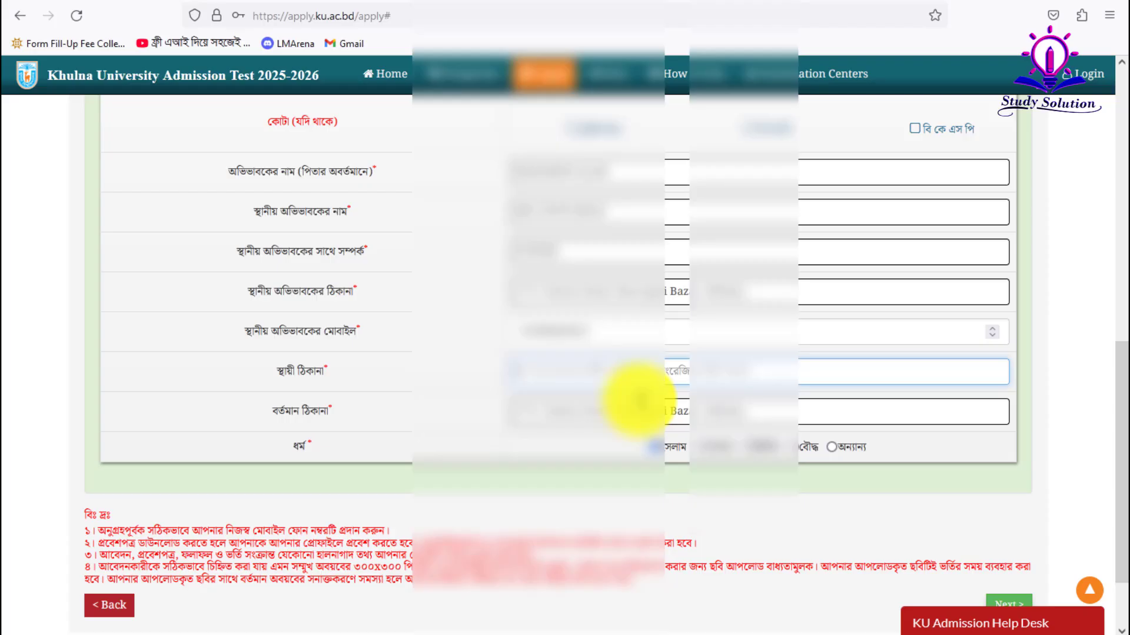
type("Vill")
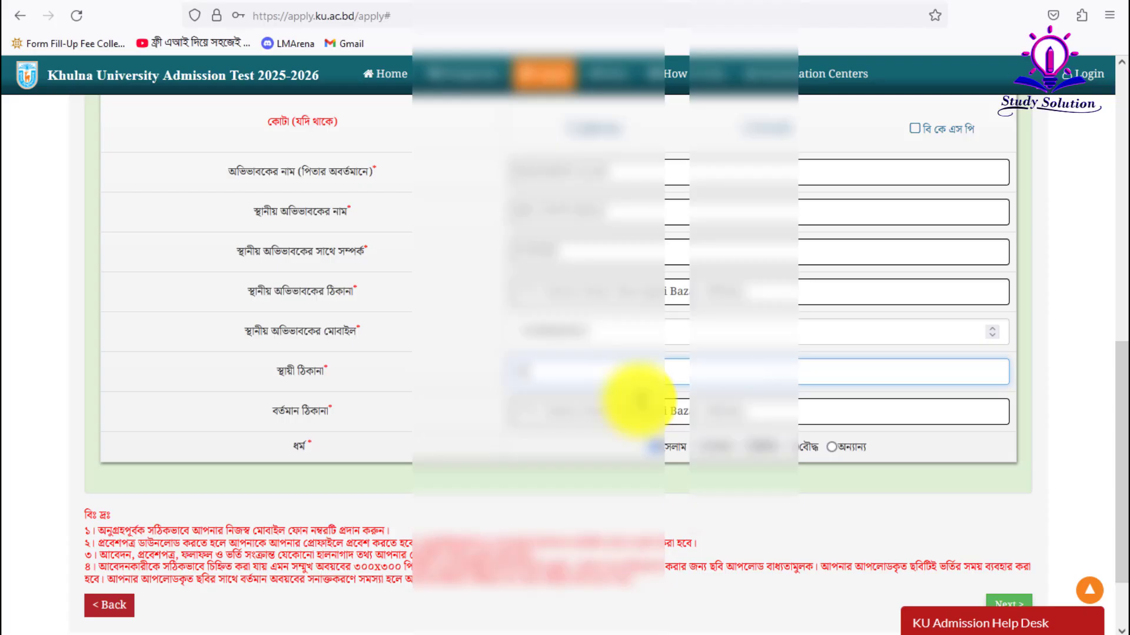
type("age:Bara")
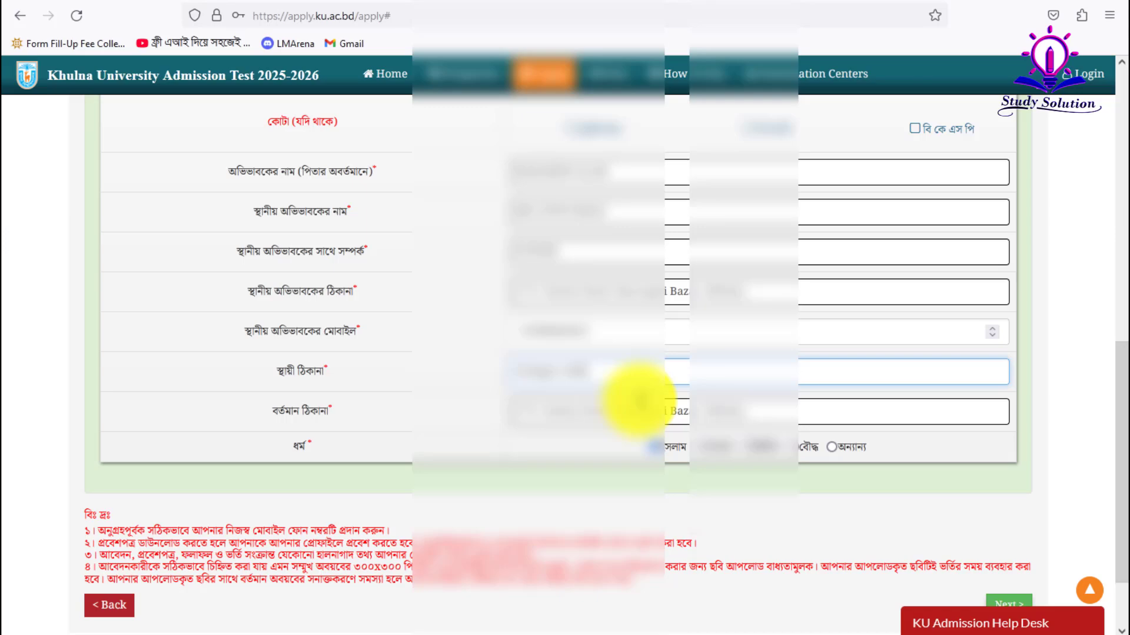
type("gramKhulna")
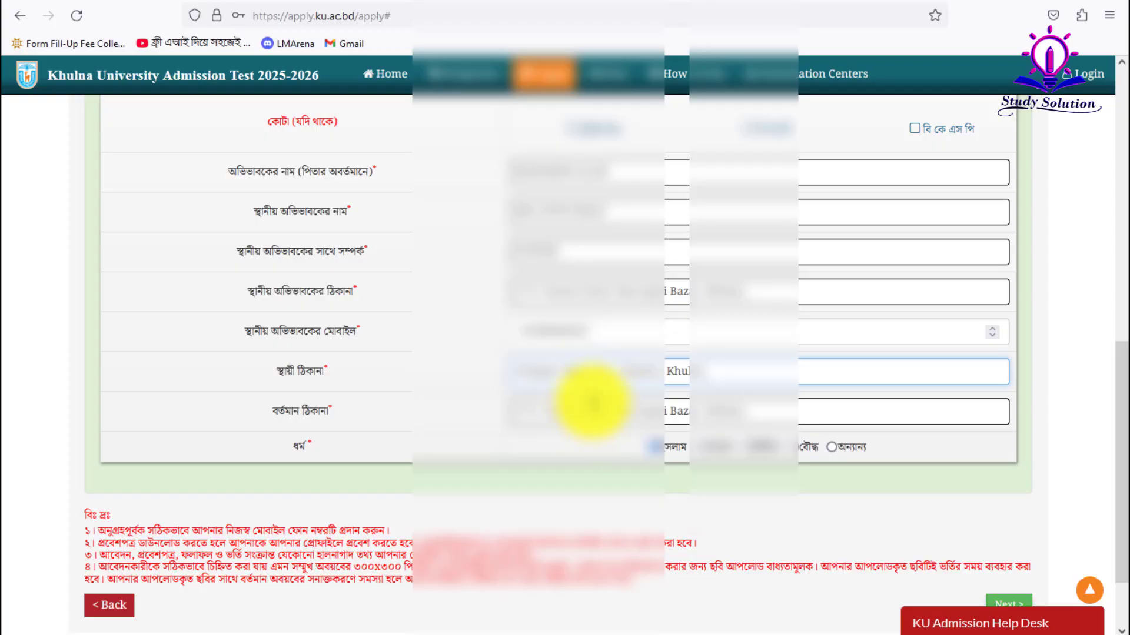
scroll(682, 399, "up", 6)
- Leave the permanent address field, go to the bottom of the form and continue to the Step 4 review
scroll(853, 307, "up", 3)
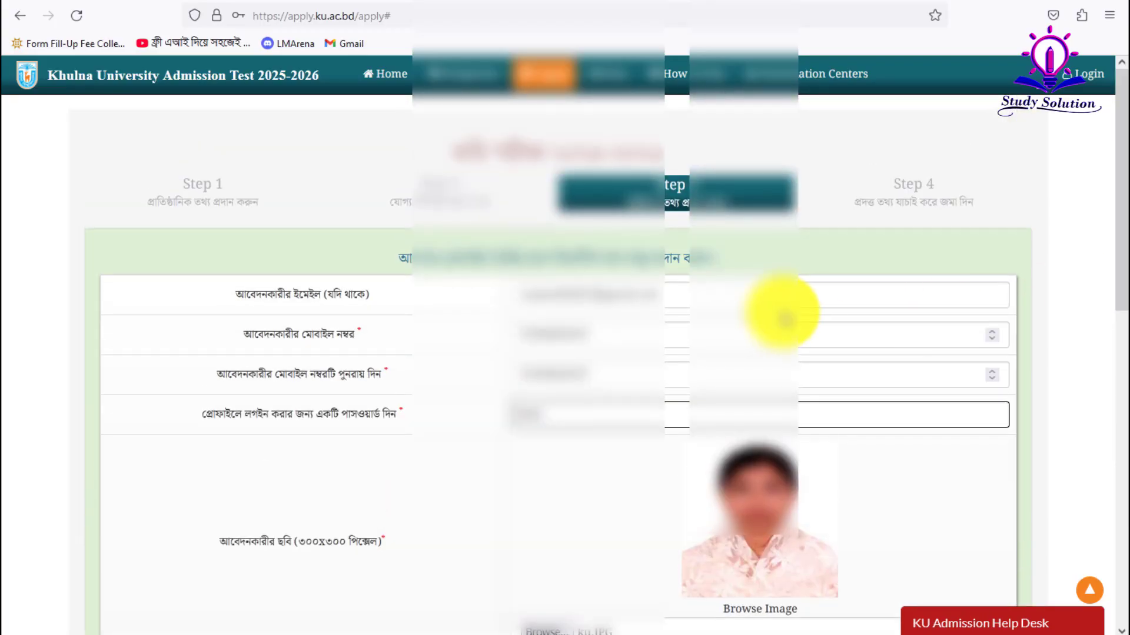
scroll(706, 282, "down", 2)
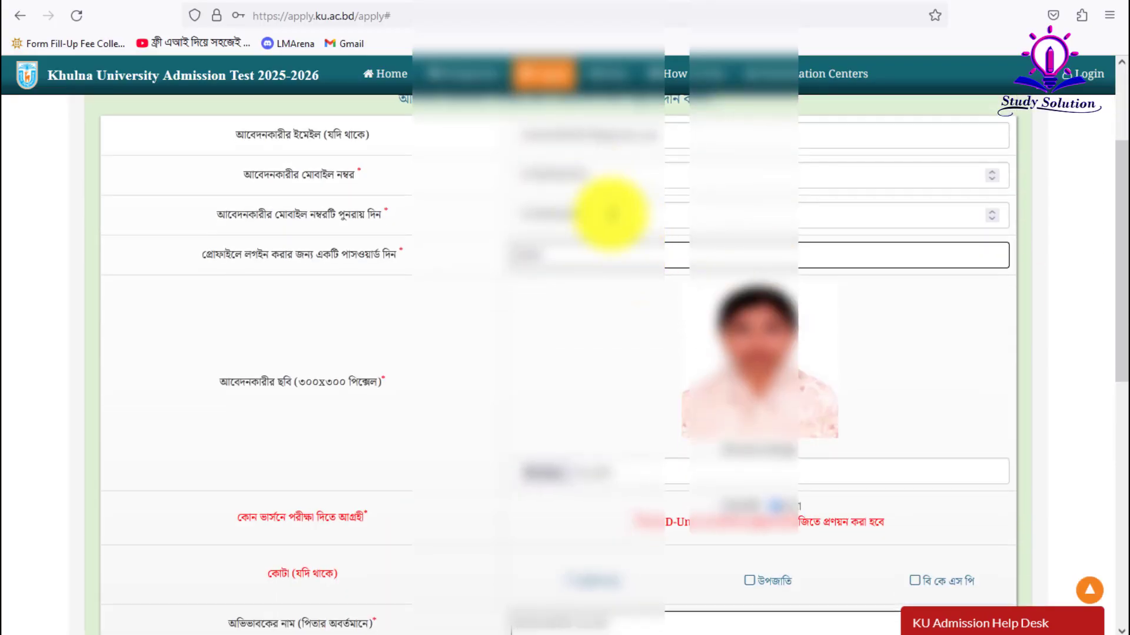
scroll(771, 347, "down", 1)
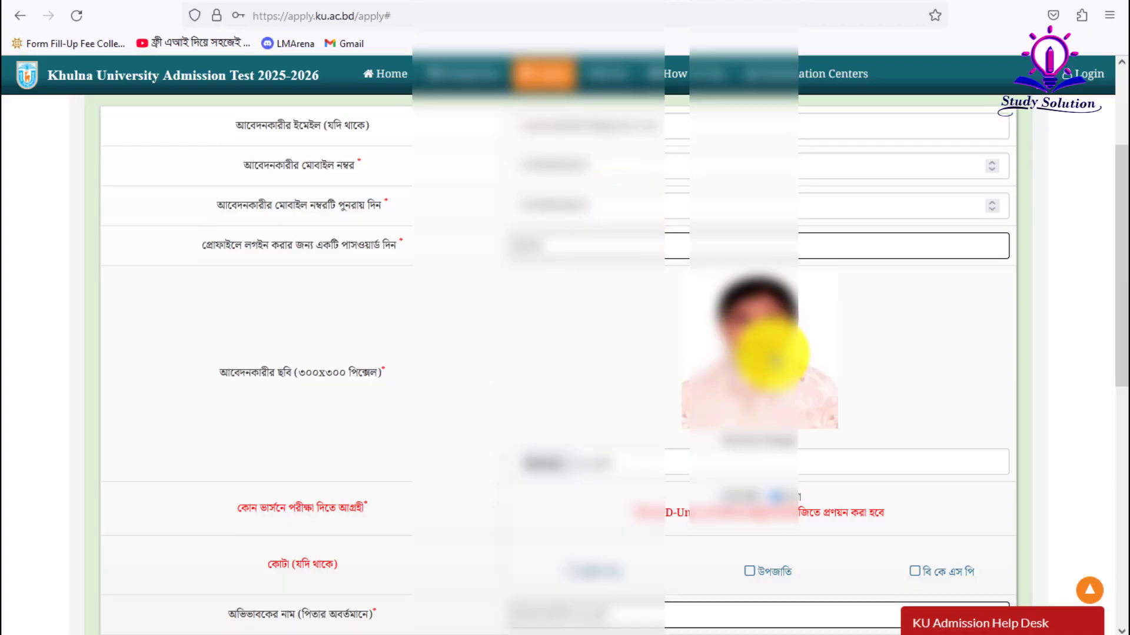
scroll(782, 376, "down", 1)
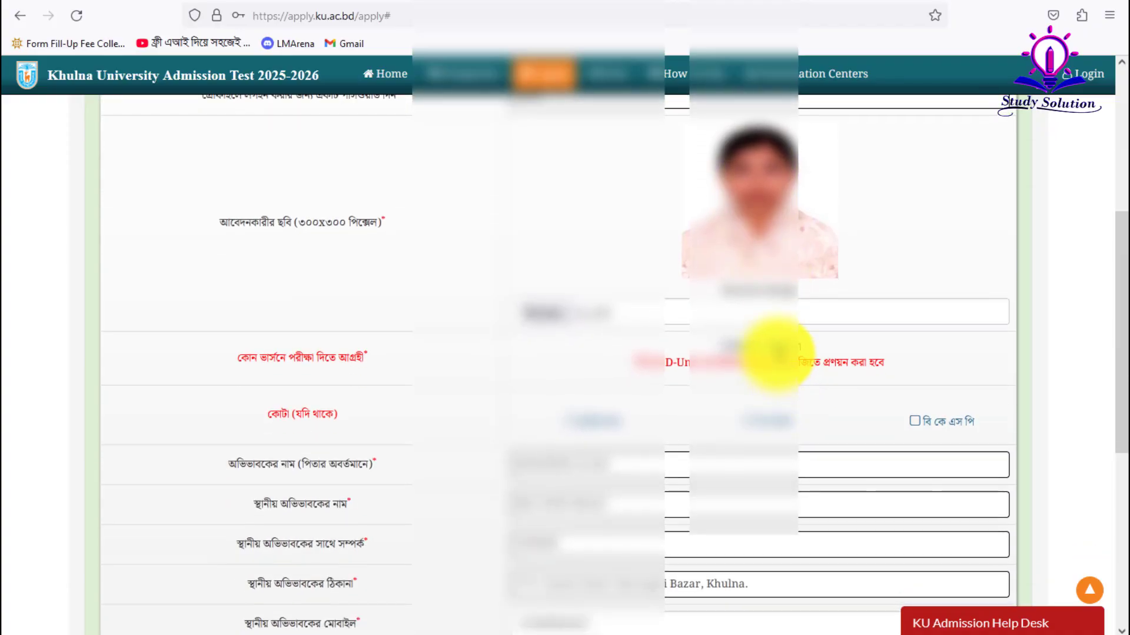
scroll(776, 362, "down", 2)
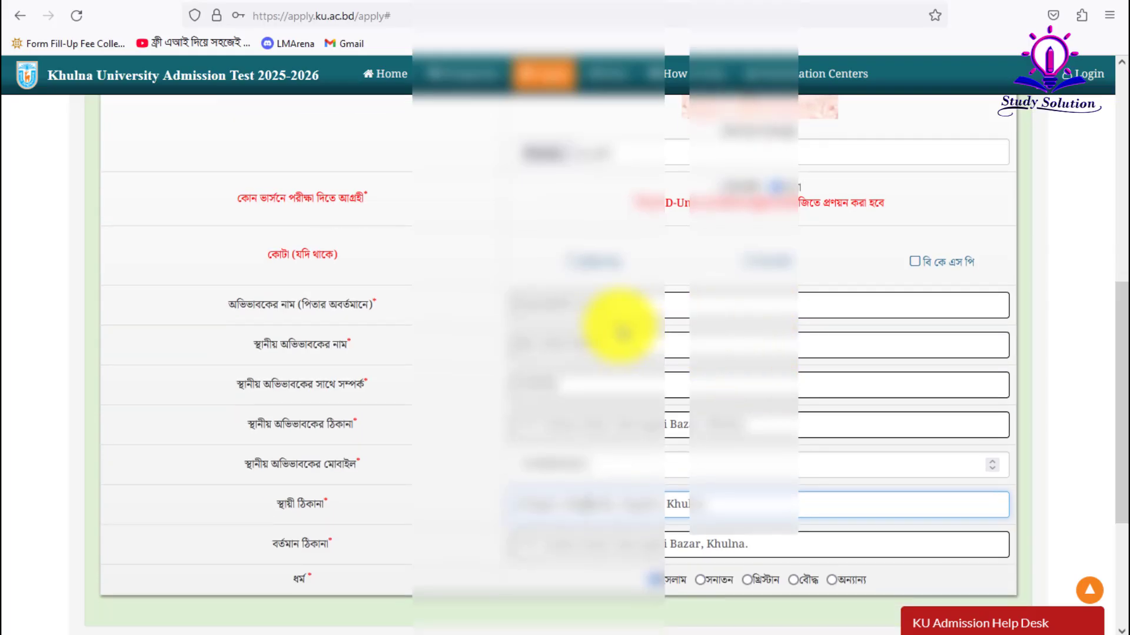
scroll(606, 356, "down", 1)
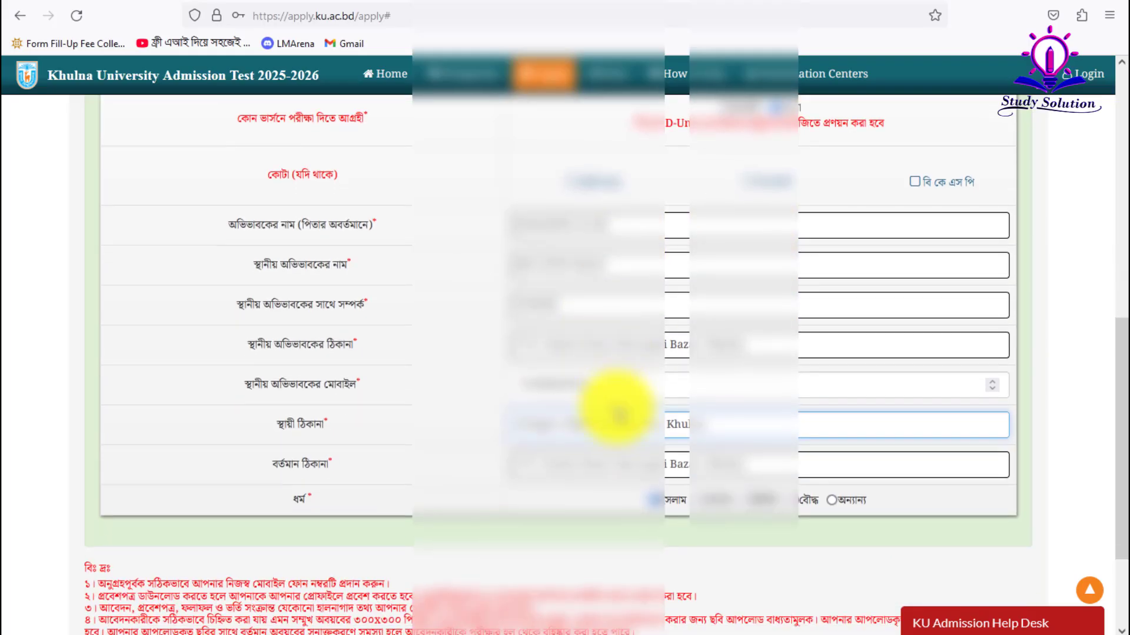
scroll(613, 398, "down", 1)
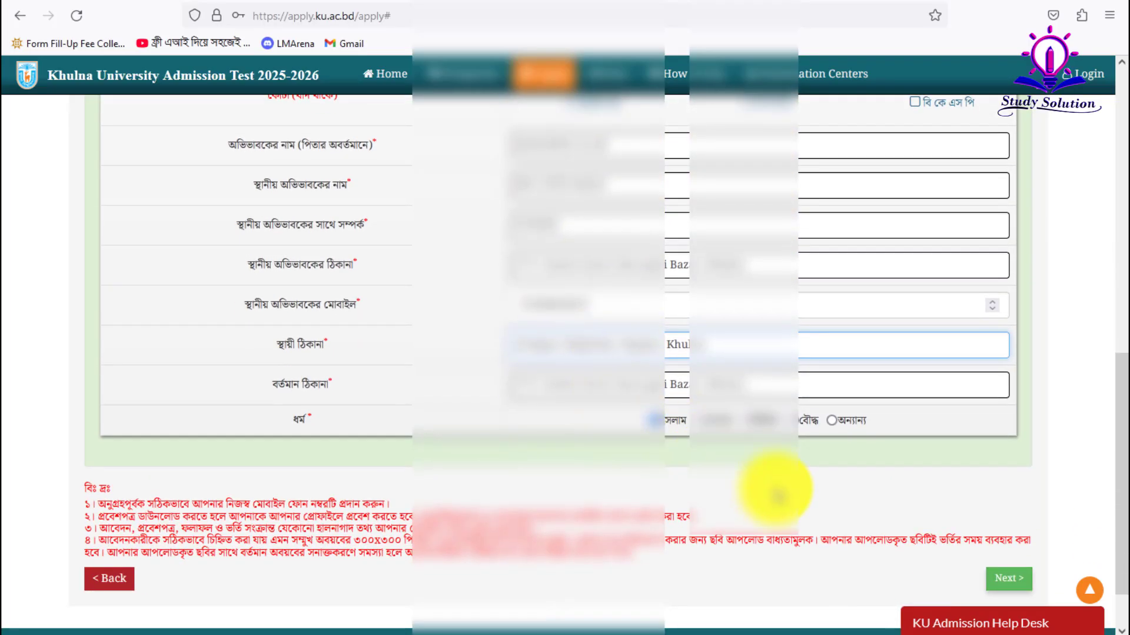
left_click(786, 489)
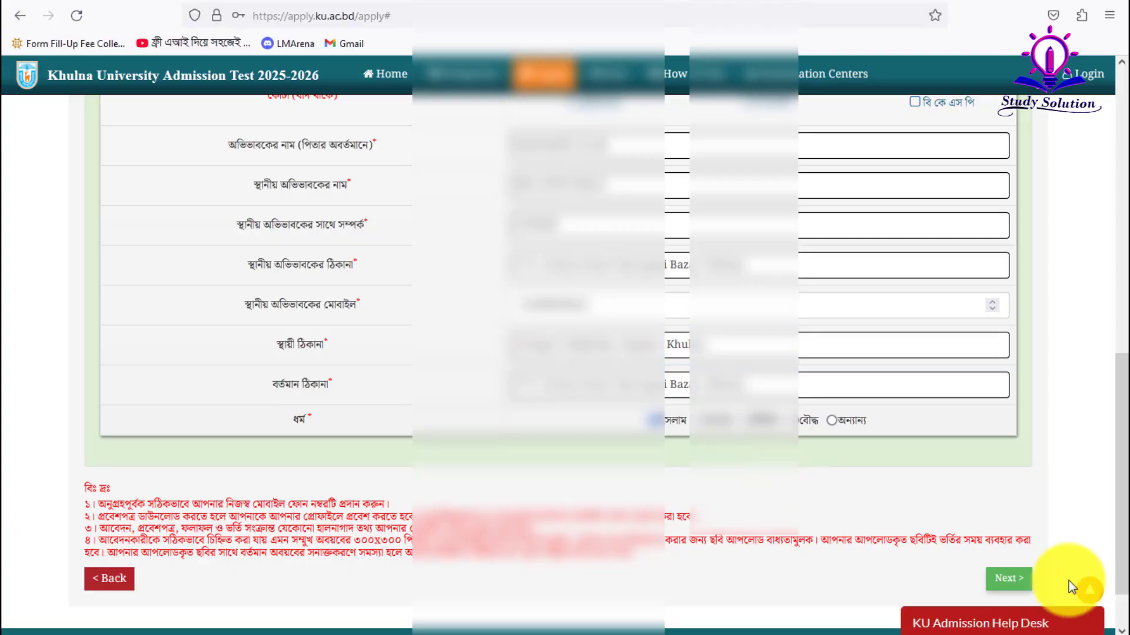
left_click(1017, 581)
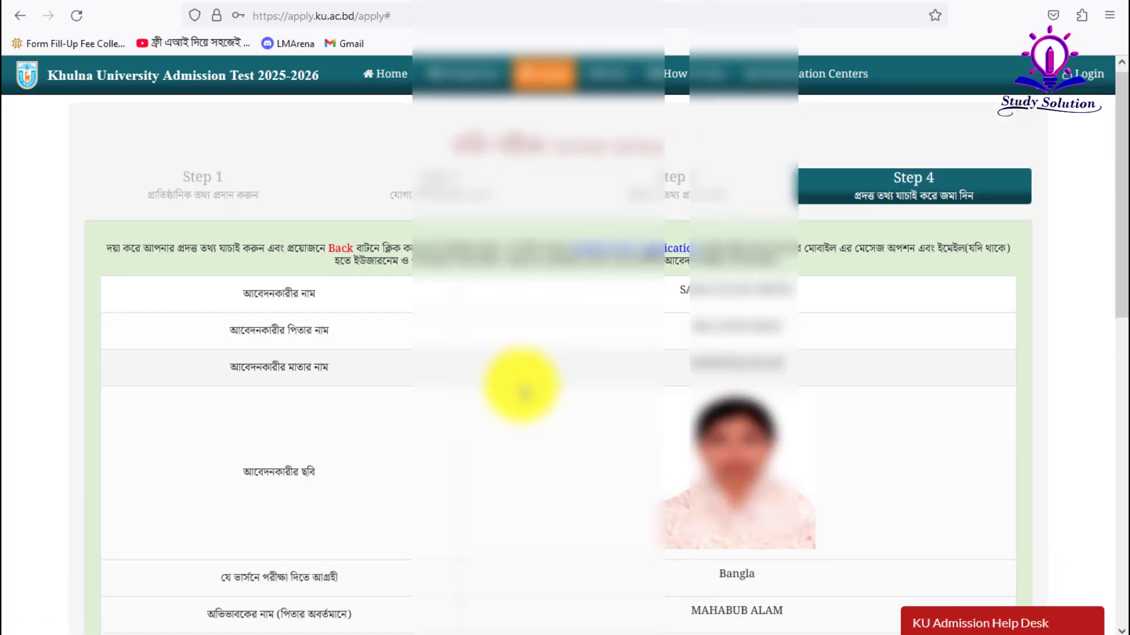
- Look over the Step 4 applicant details, then submit the application for final confirmation
scroll(568, 406, "down", 5)
scroll(568, 406, "down", 4)
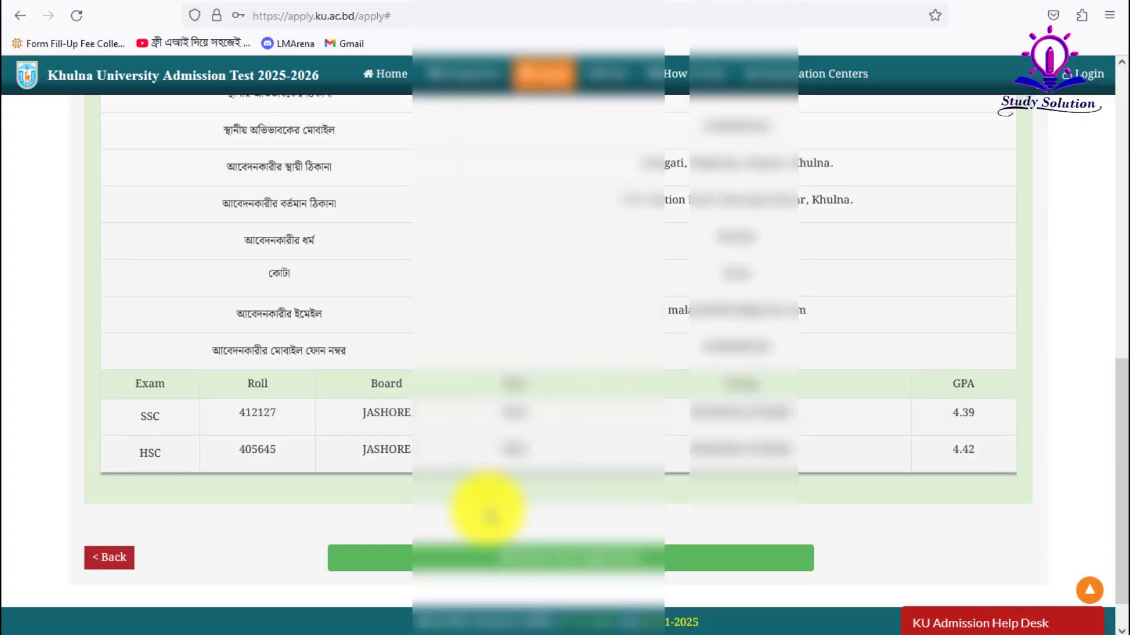
scroll(517, 479, "up", 10)
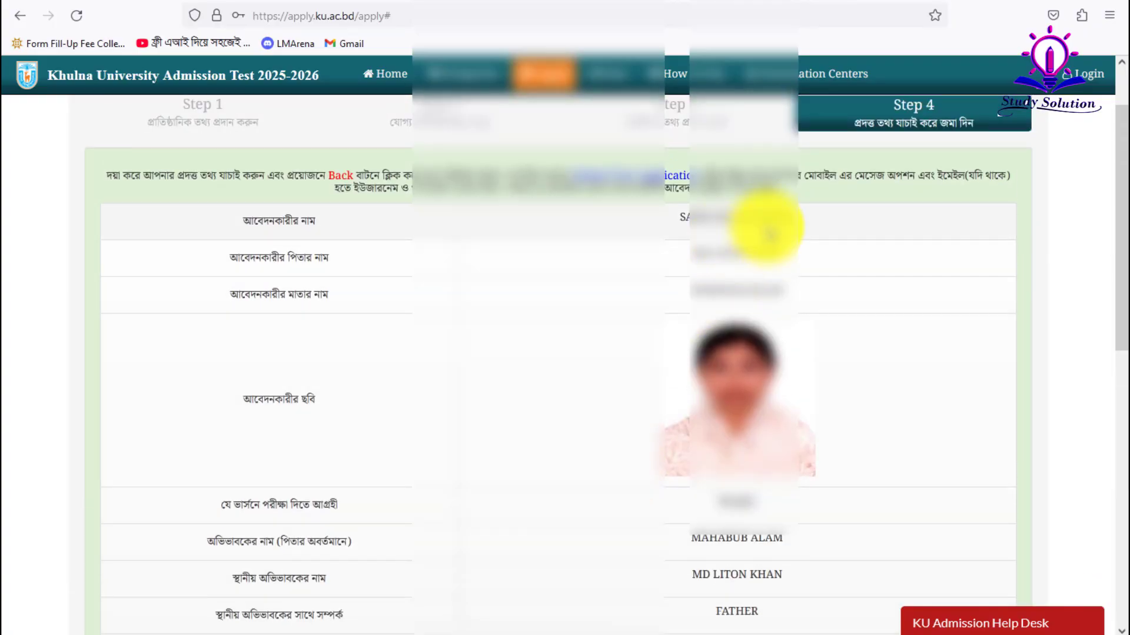
scroll(726, 453, "down", 10)
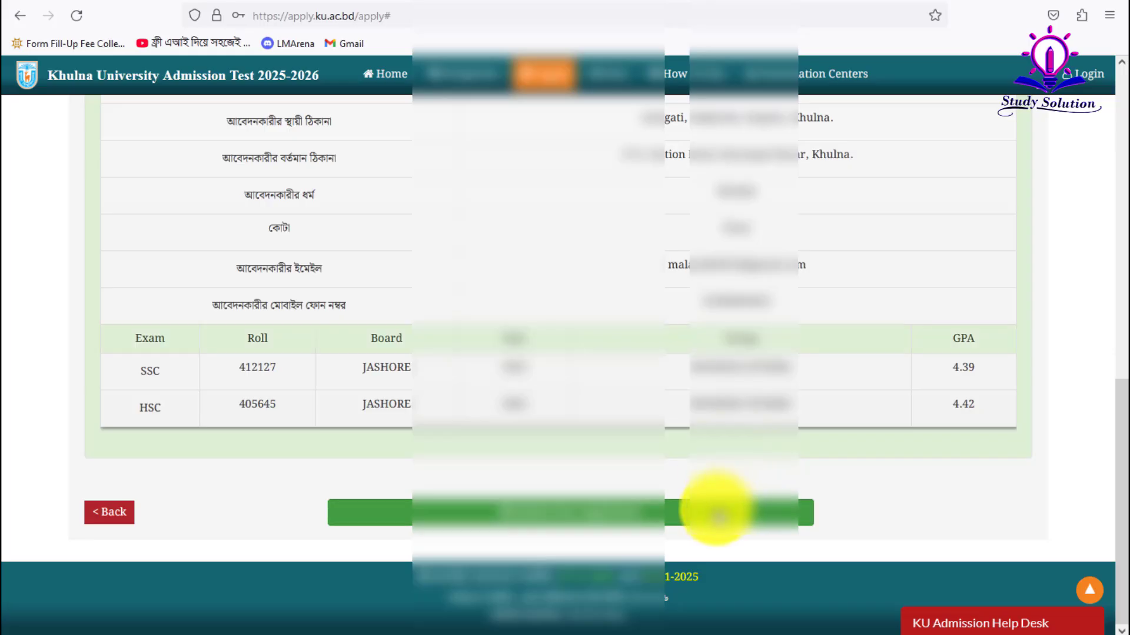
scroll(630, 504, "up", 5)
scroll(629, 506, "up", 5)
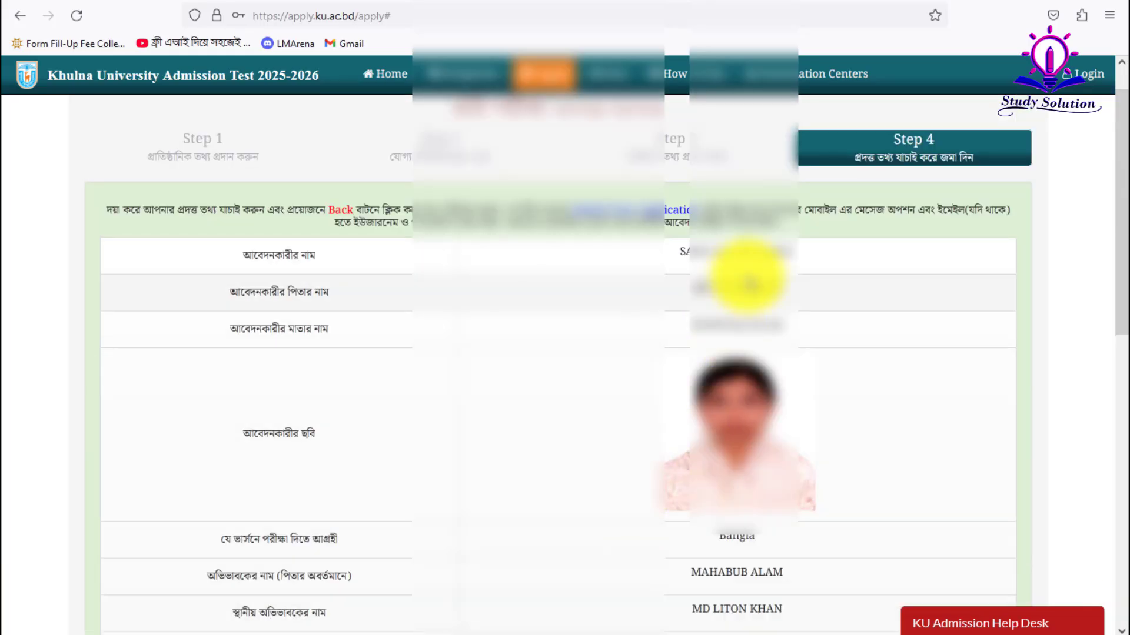
scroll(688, 222, "down", 10)
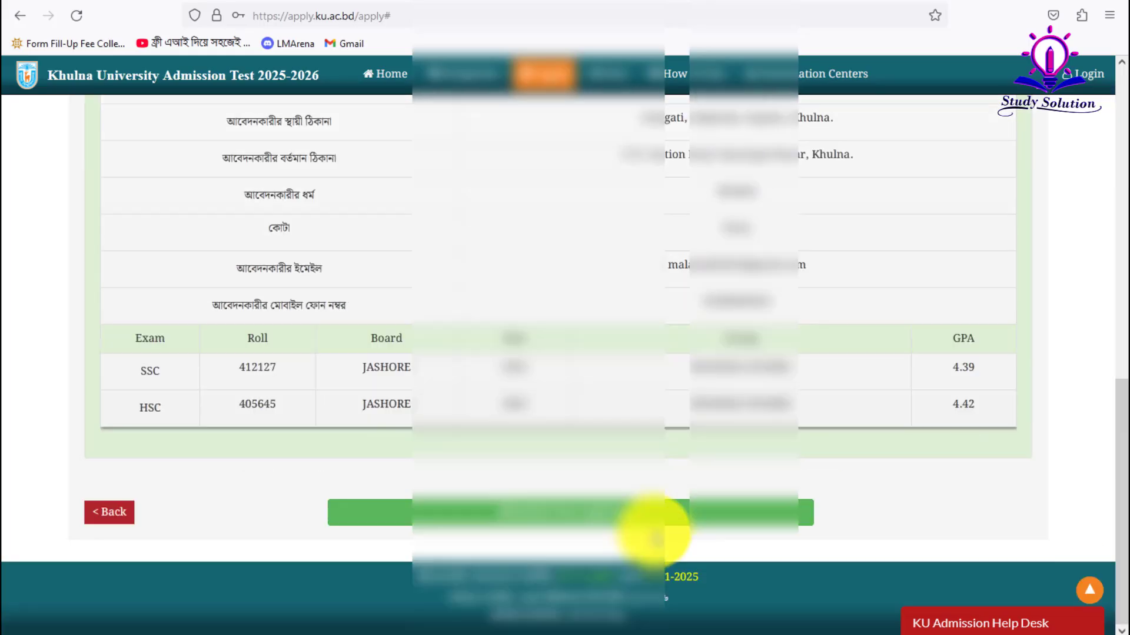
left_click(649, 513)
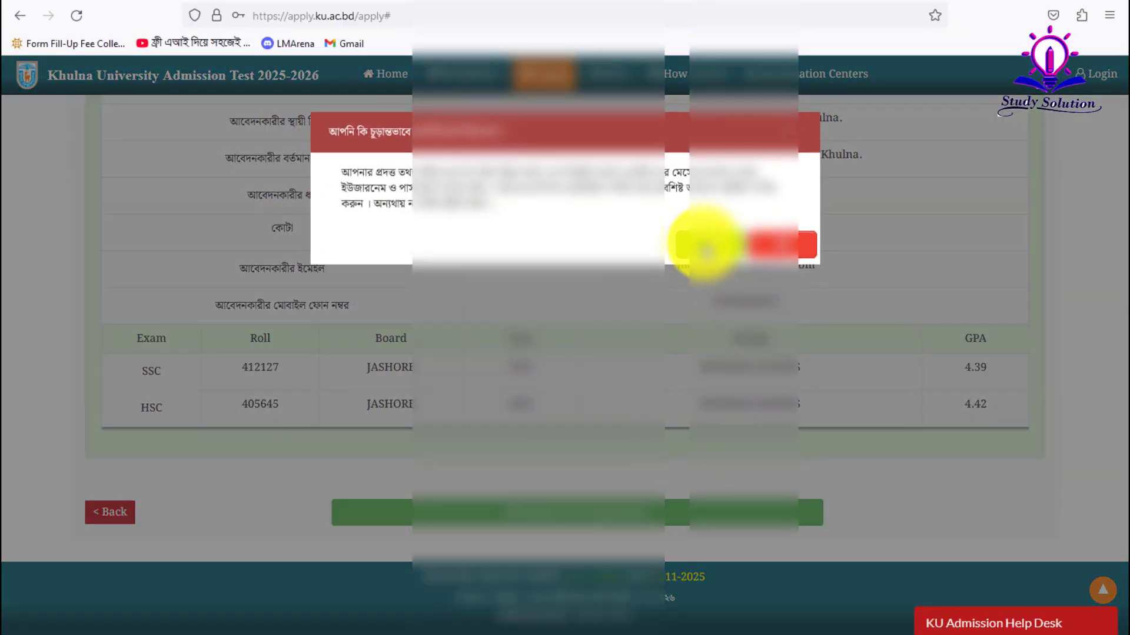
- Confirm the final submission, then go to the applicant login page
left_click(701, 243)
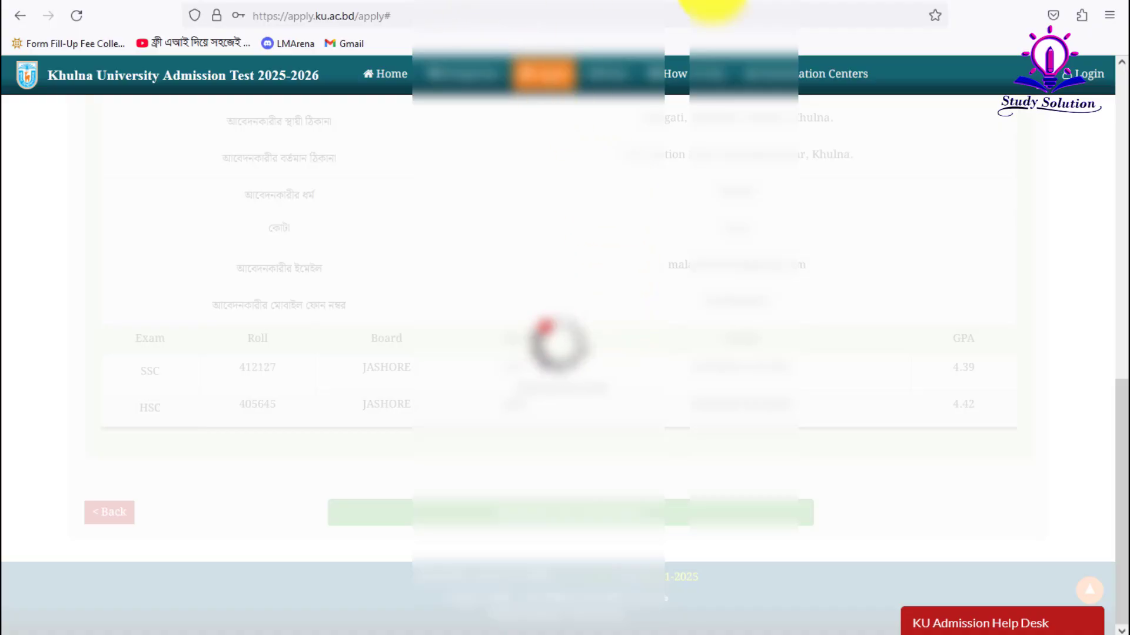
left_click(1076, 81)
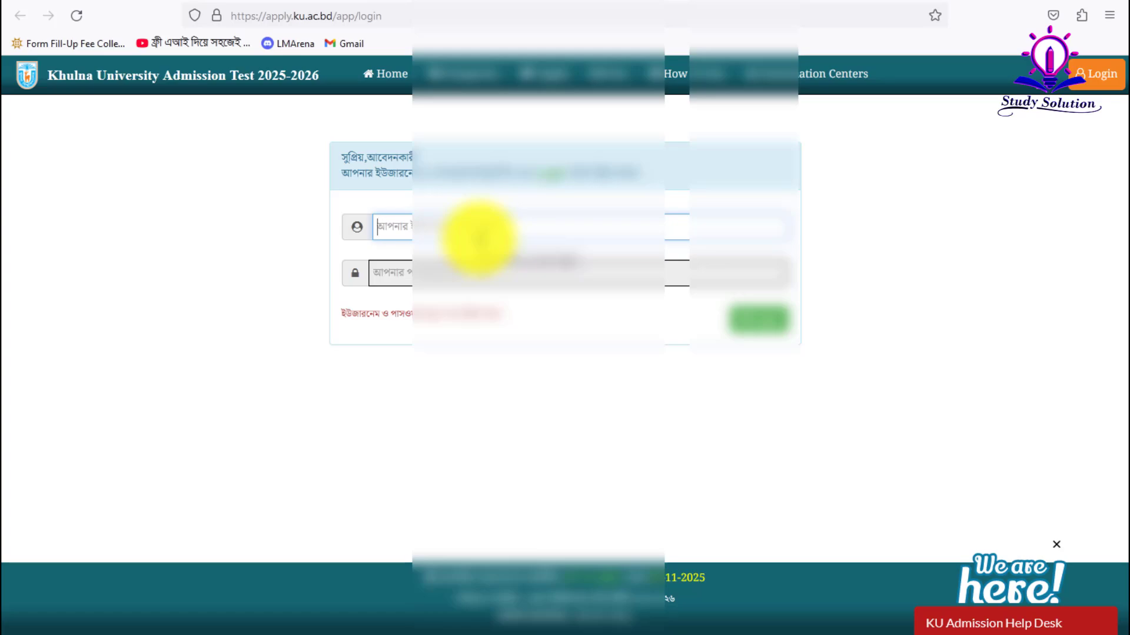
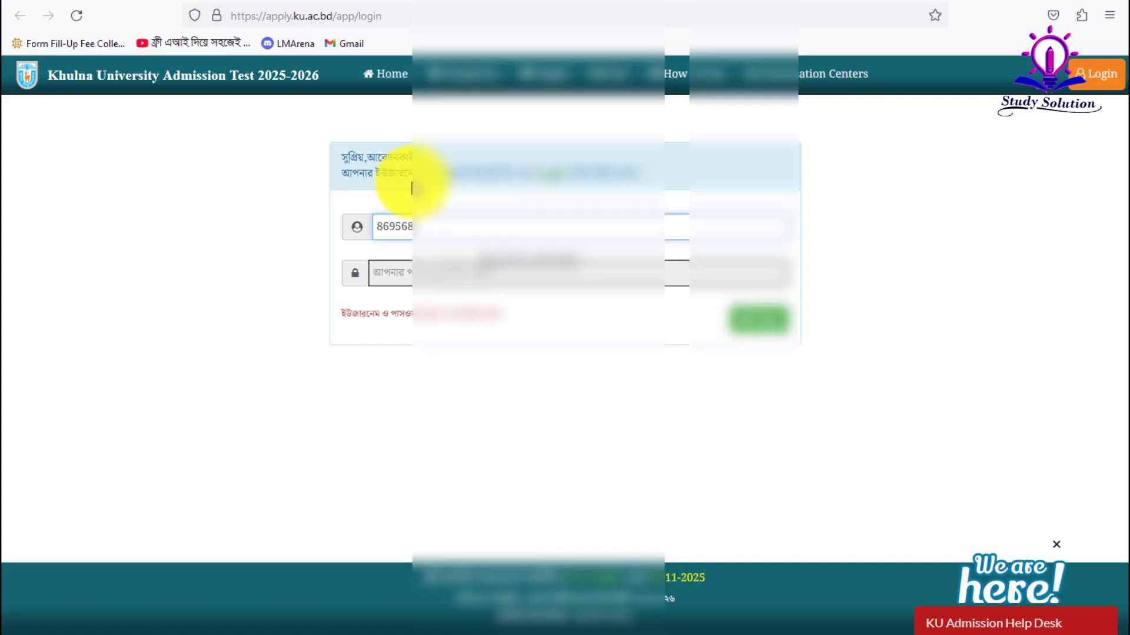
- Sign in with the applicant's username and account password
left_click(433, 273)
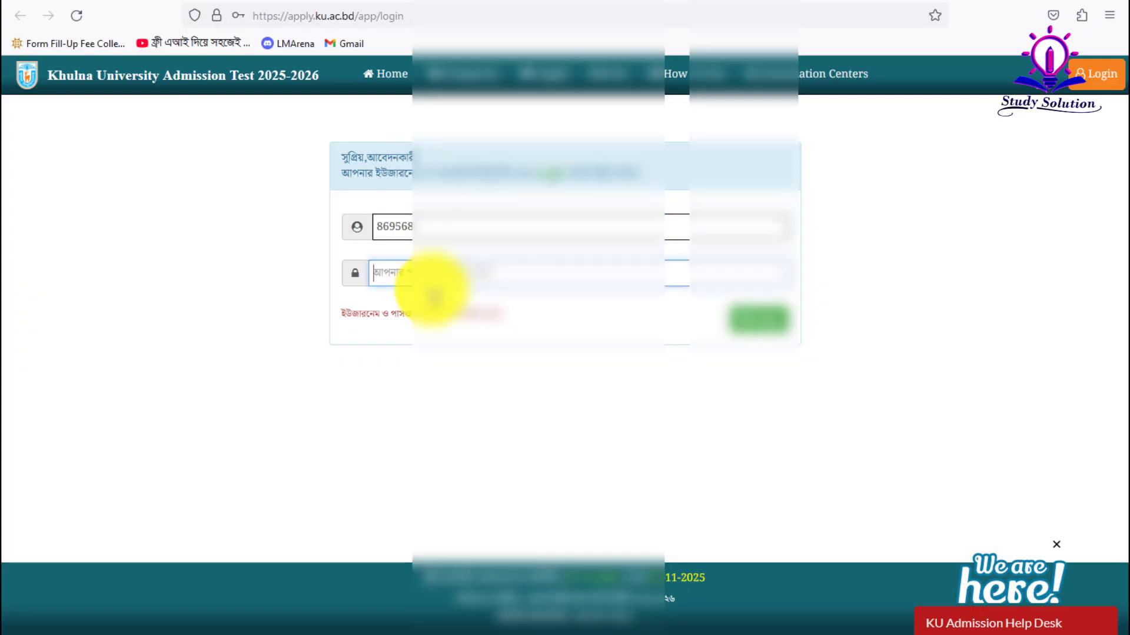
type("1234")
left_click(756, 323)
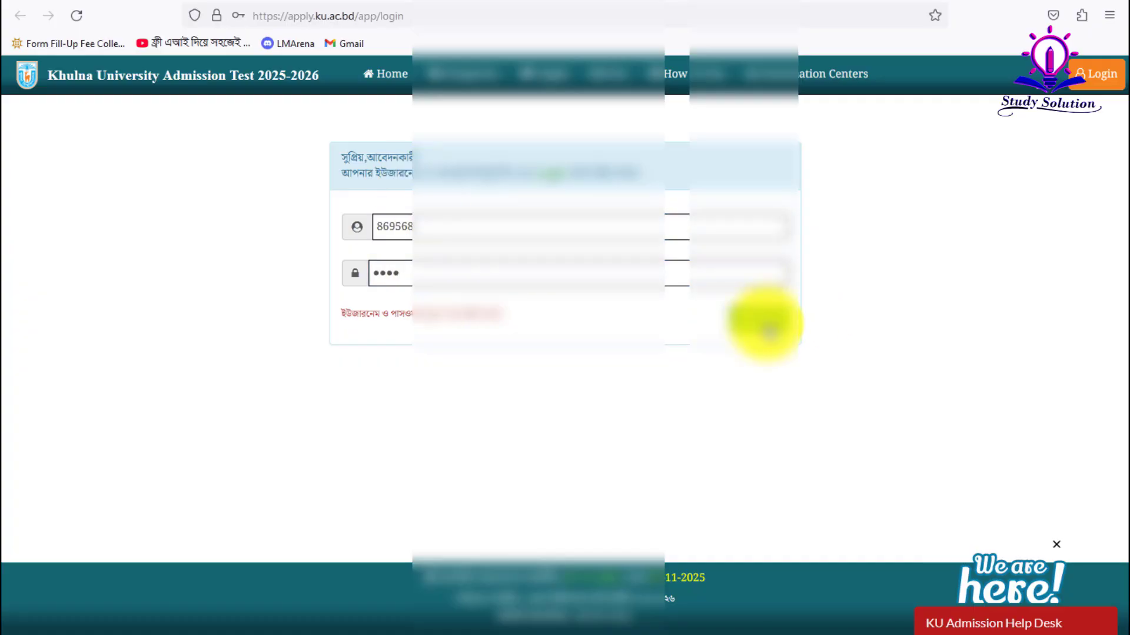
- Let the browser save the login details and view the applicant's profile page
left_click(382, 214)
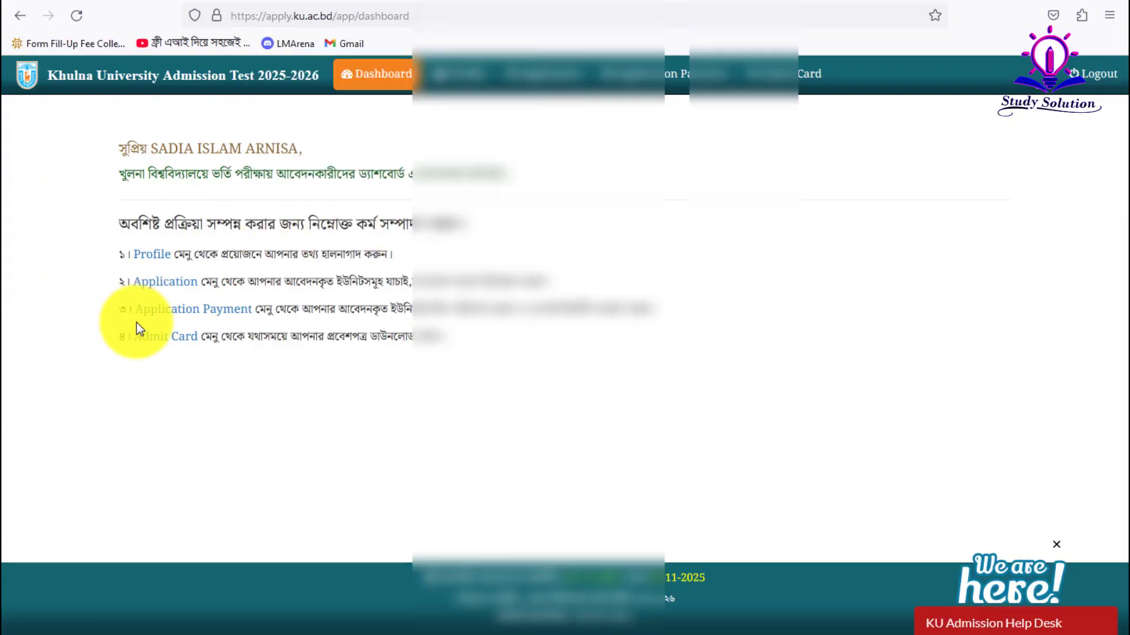
left_click(166, 257)
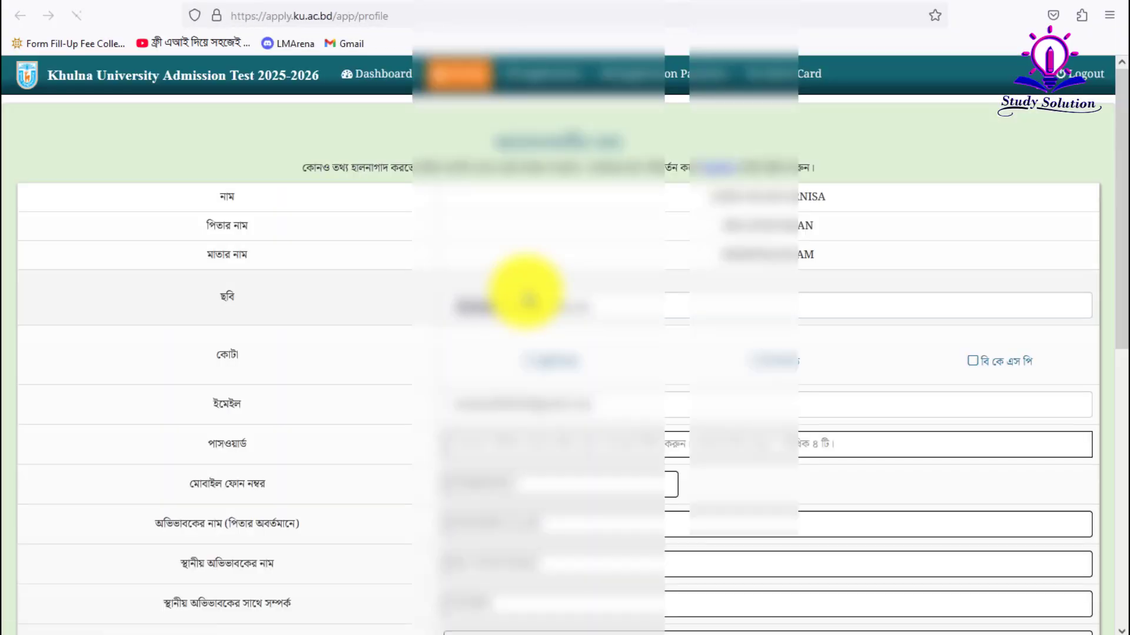
scroll(527, 368, "down", 8)
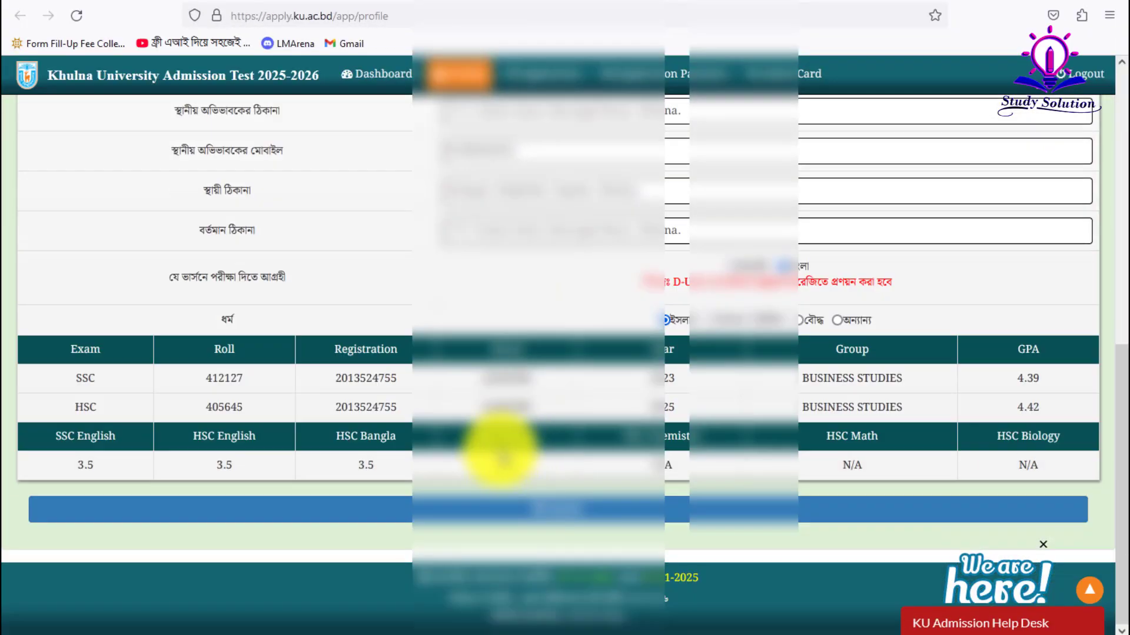
scroll(496, 454, "up", 8)
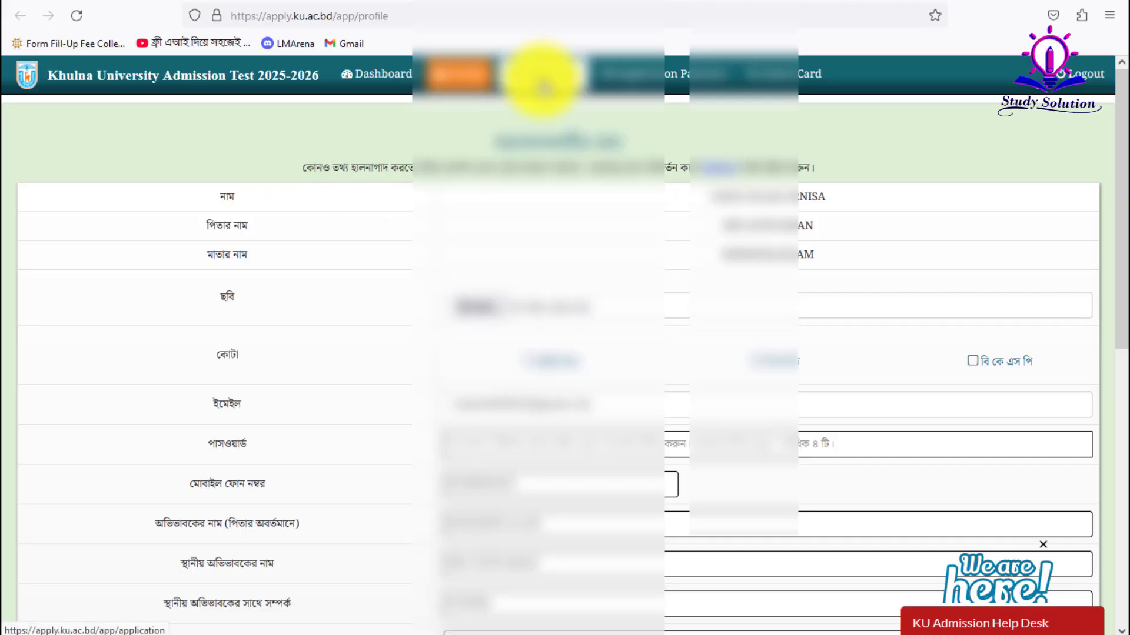
- Apply for unit D (Management & Business Administration) at KHULNA CENTRE and save the centre
left_click(542, 76)
scroll(775, 340, "down", 2)
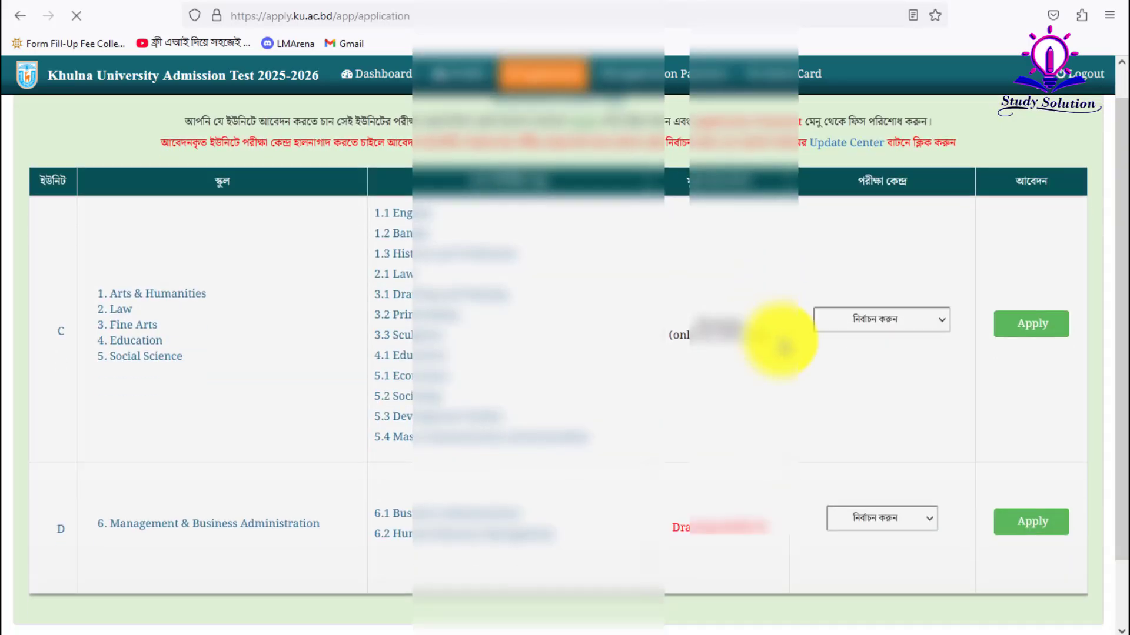
scroll(394, 323, "down", 1)
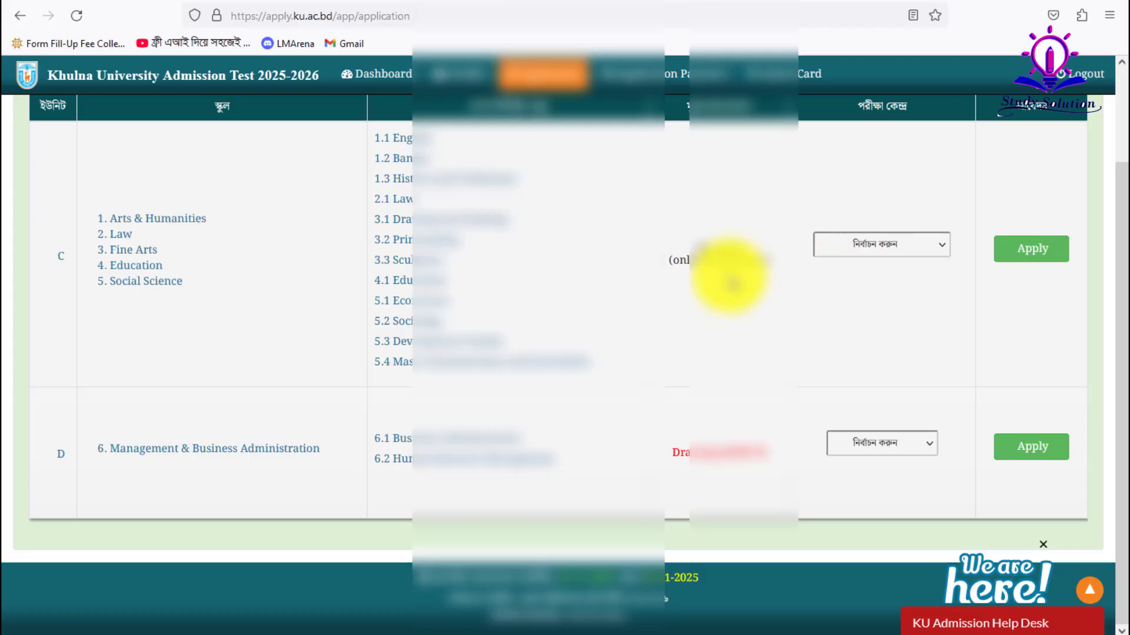
triple_click(190, 456)
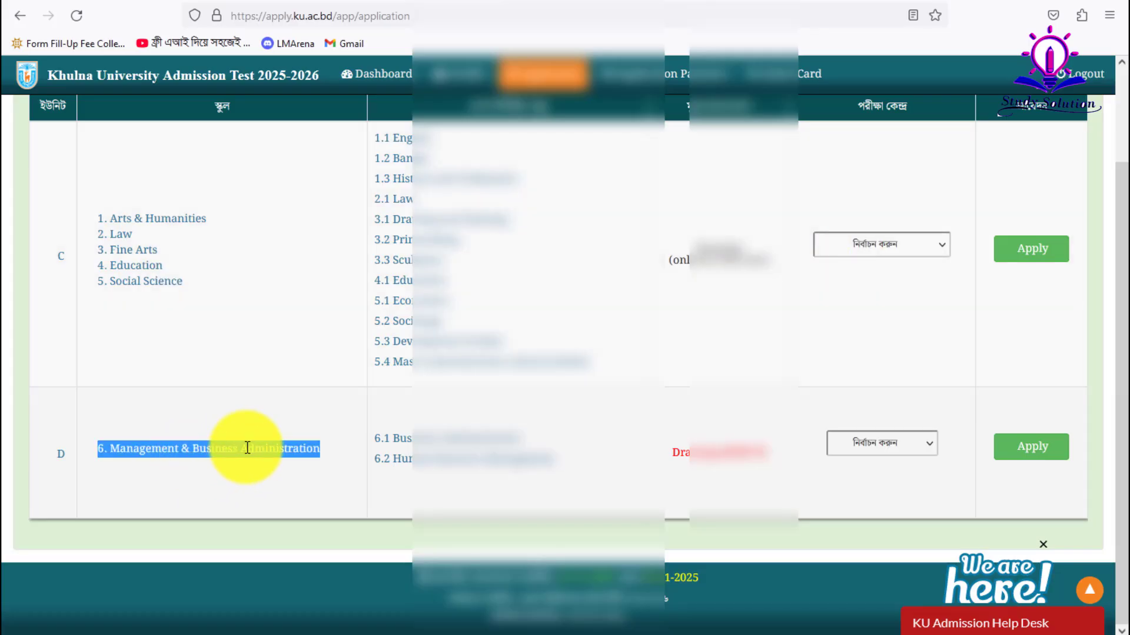
left_click(606, 461)
left_click(886, 441)
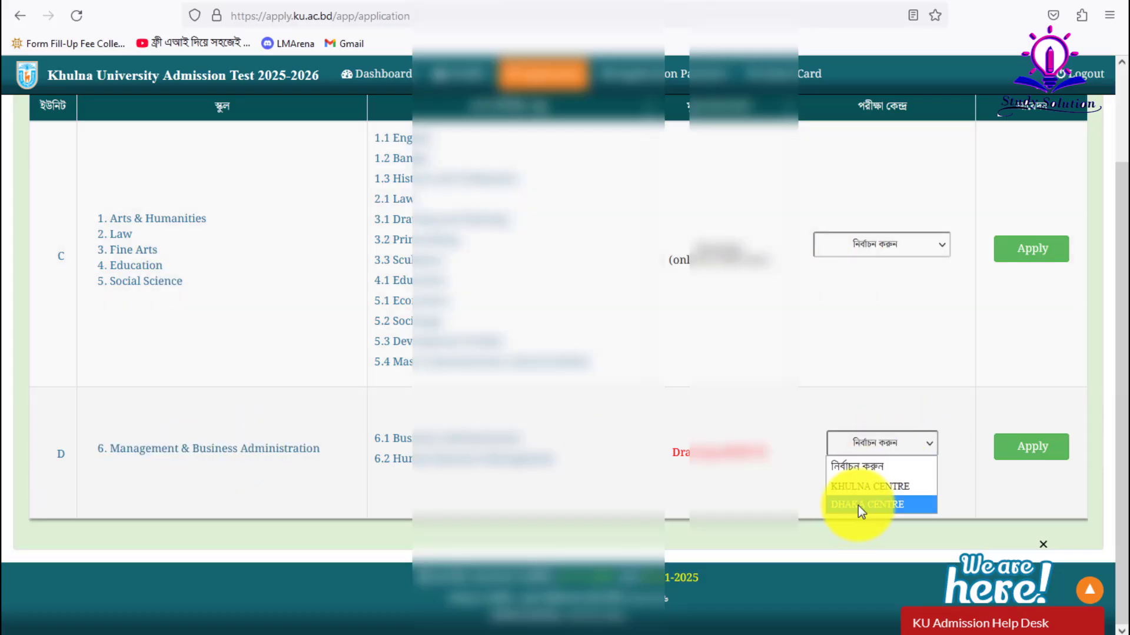
left_click(860, 490)
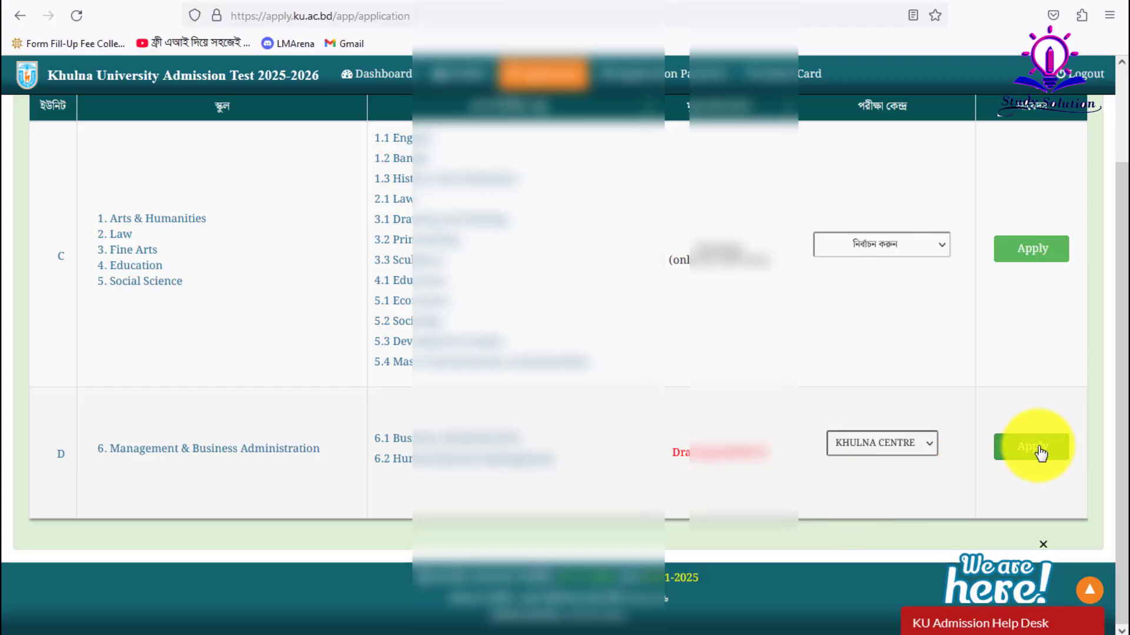
left_click(881, 439)
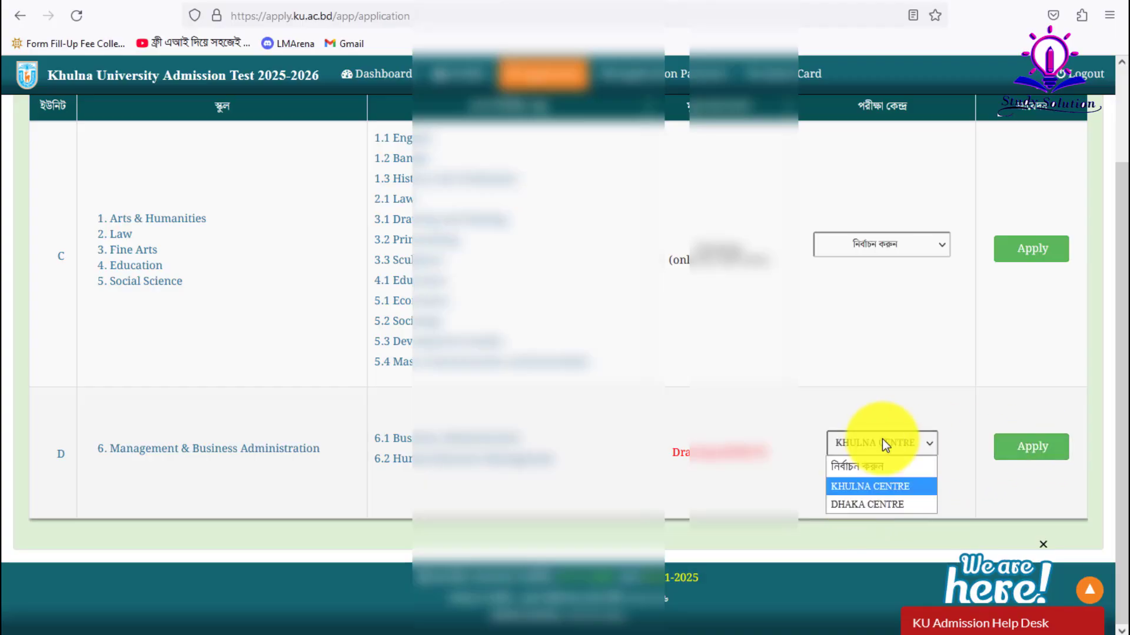
left_click(881, 439)
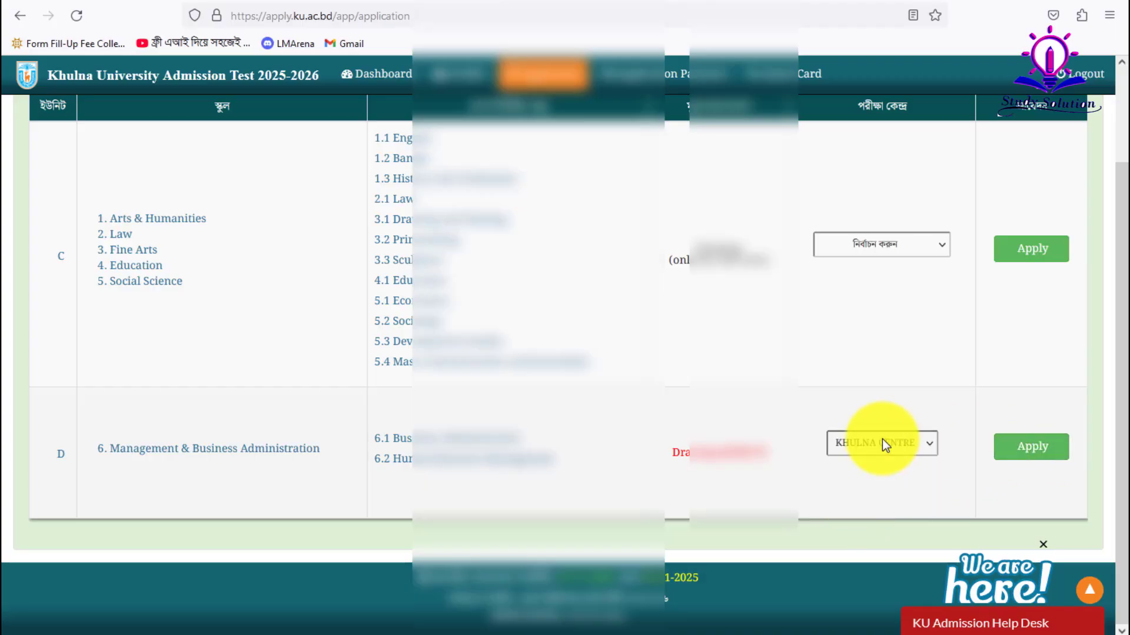
left_click(1031, 449)
scroll(860, 446, "down", 3)
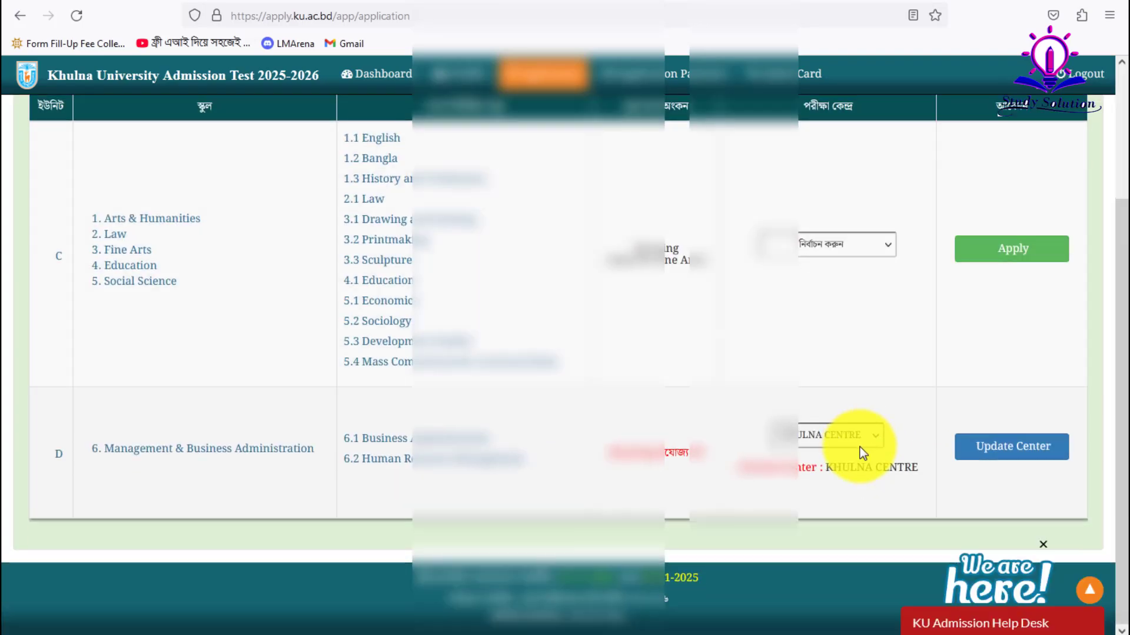
left_click(1008, 460)
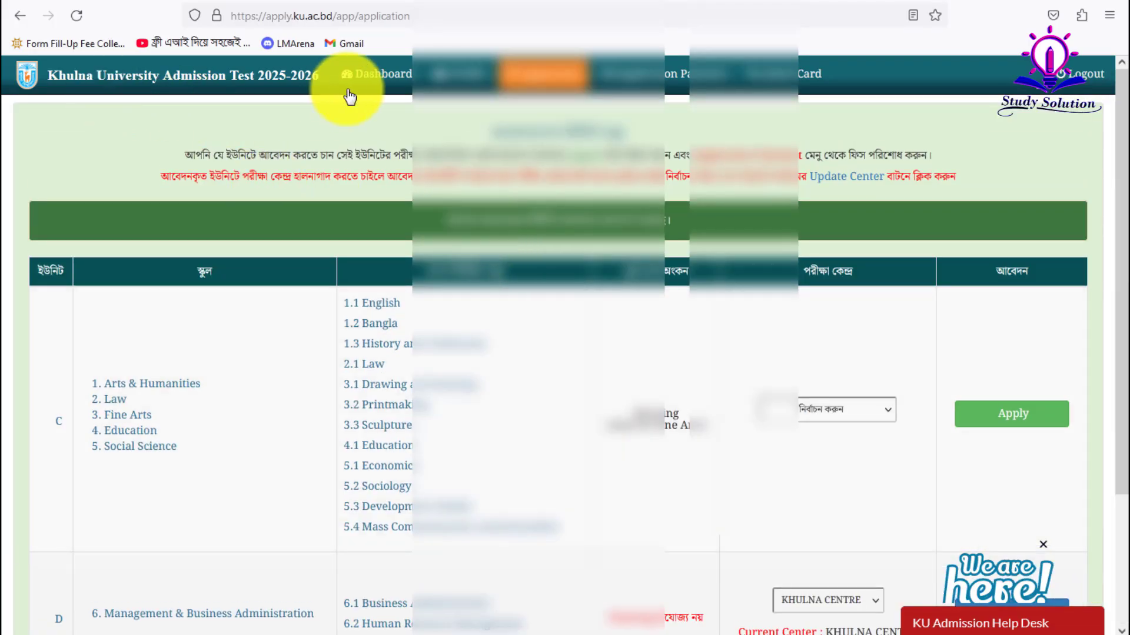
- Go from the dashboard to the profile page and read the red note about unit D
left_click(398, 78)
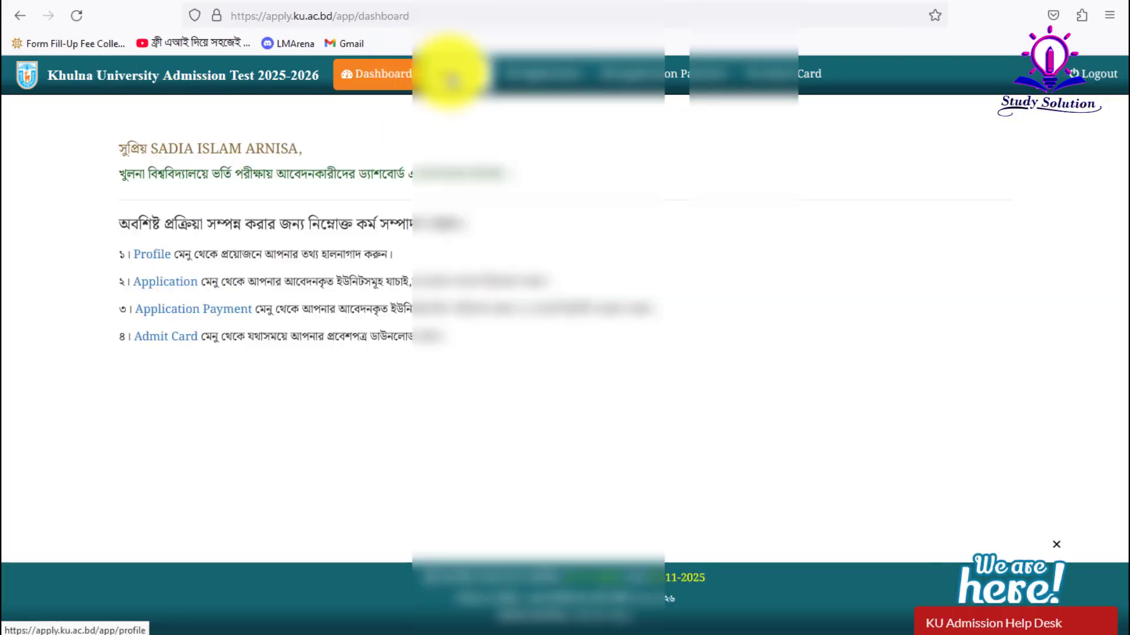
left_click(449, 72)
scroll(856, 424, "down", 8)
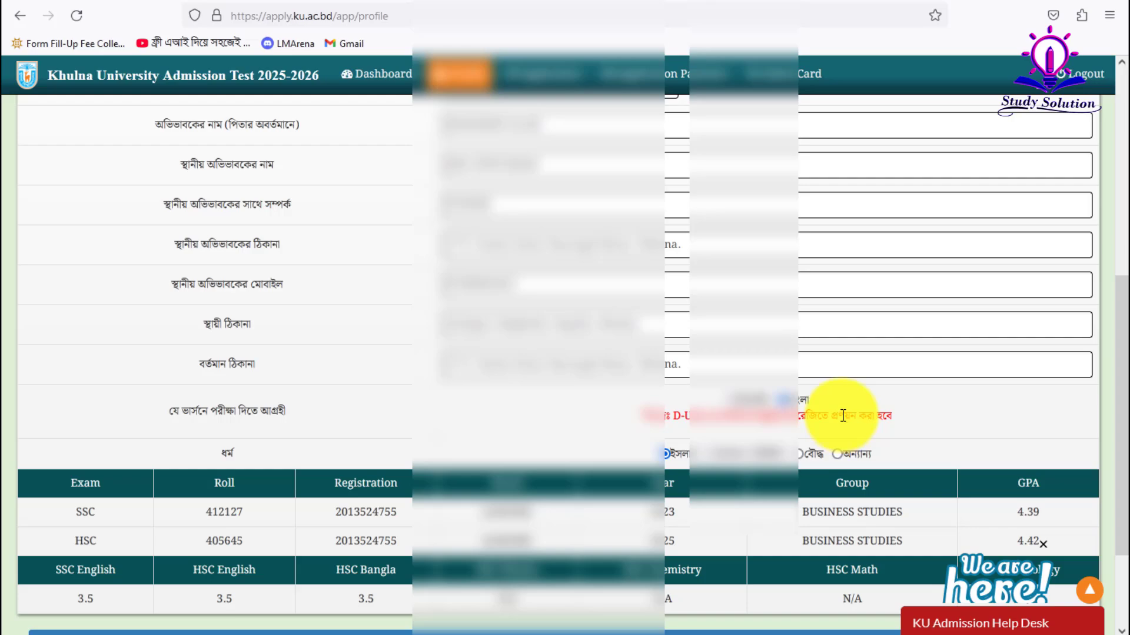
triple_click(750, 420)
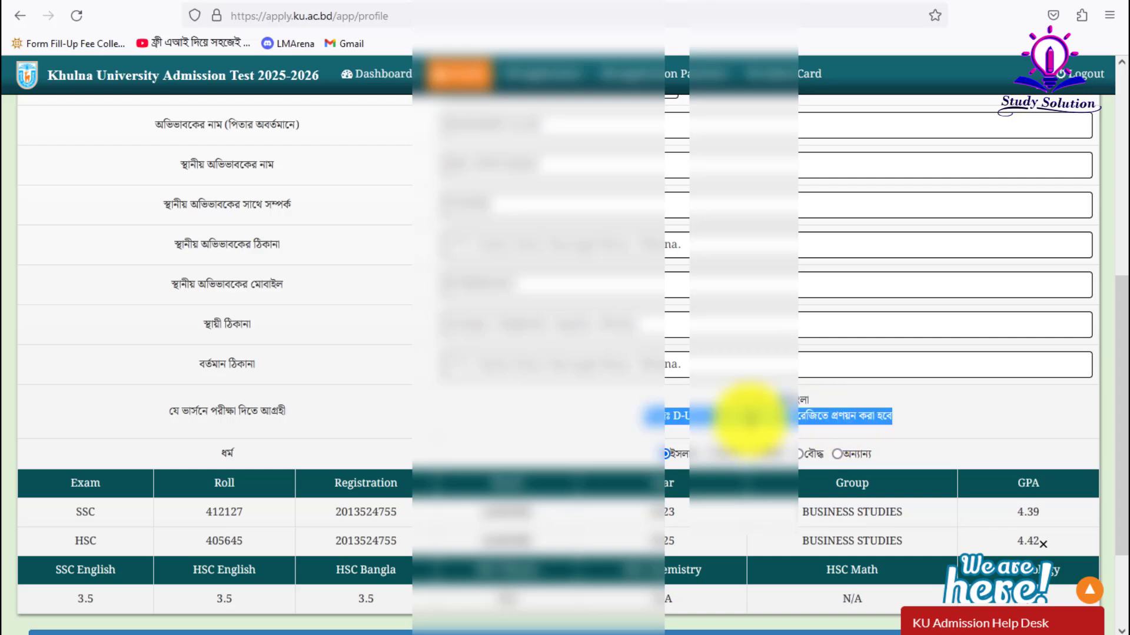
triple_click(750, 420)
triple_click(750, 420)
double_click(751, 420)
triple_click(749, 419)
left_click(750, 419)
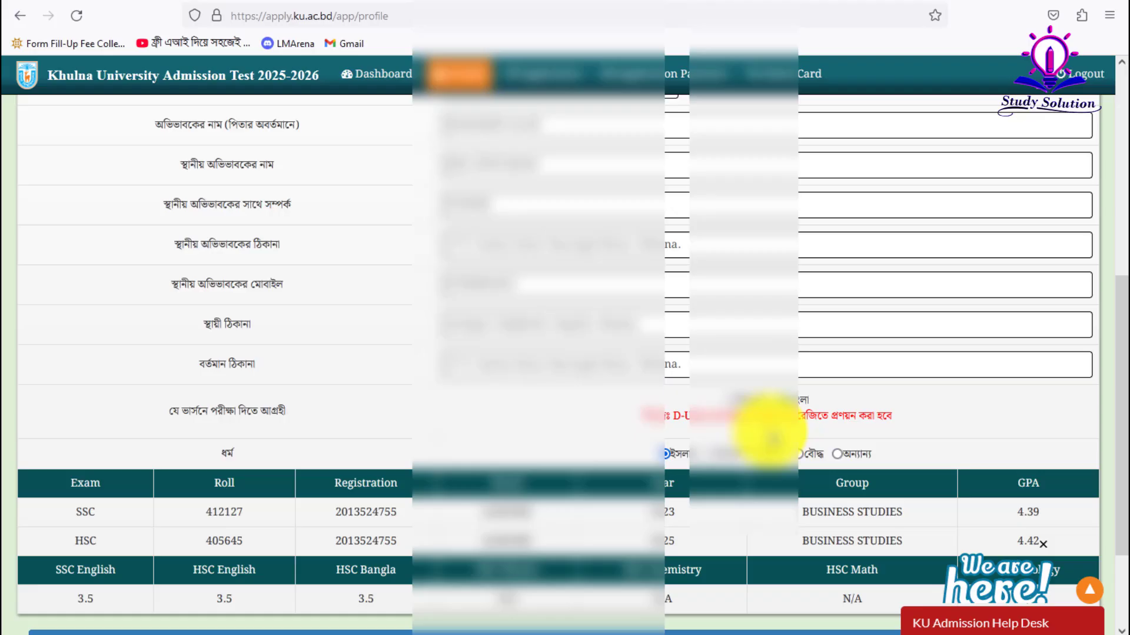
- Save the updated profile information from the bottom of the form
scroll(718, 416, "down", 3)
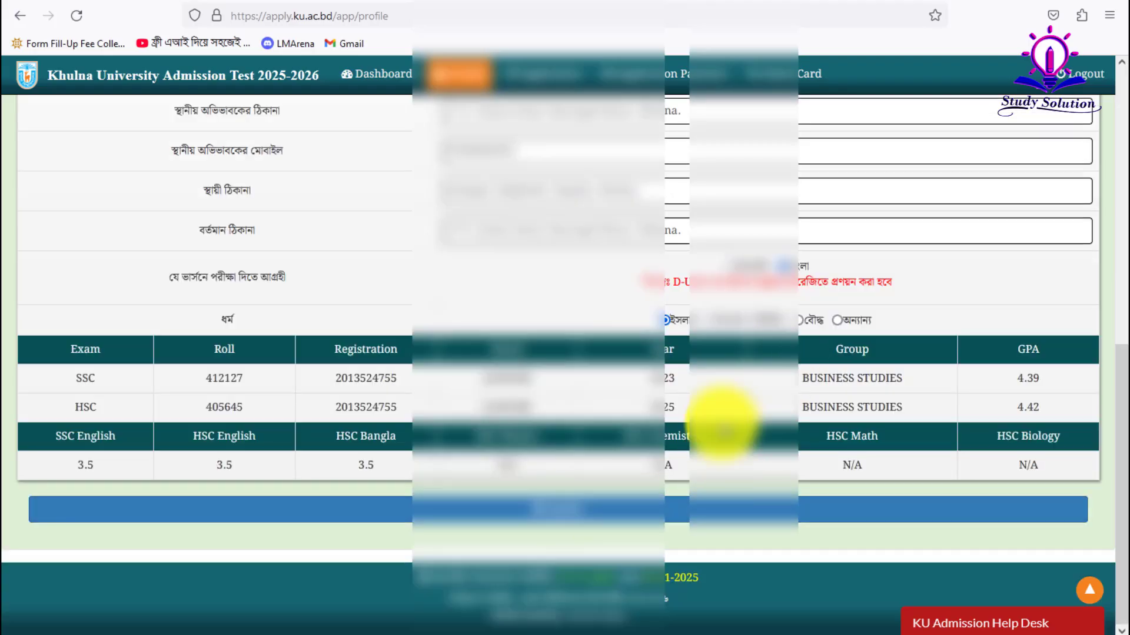
left_click(542, 504)
scroll(645, 447, "down", 6)
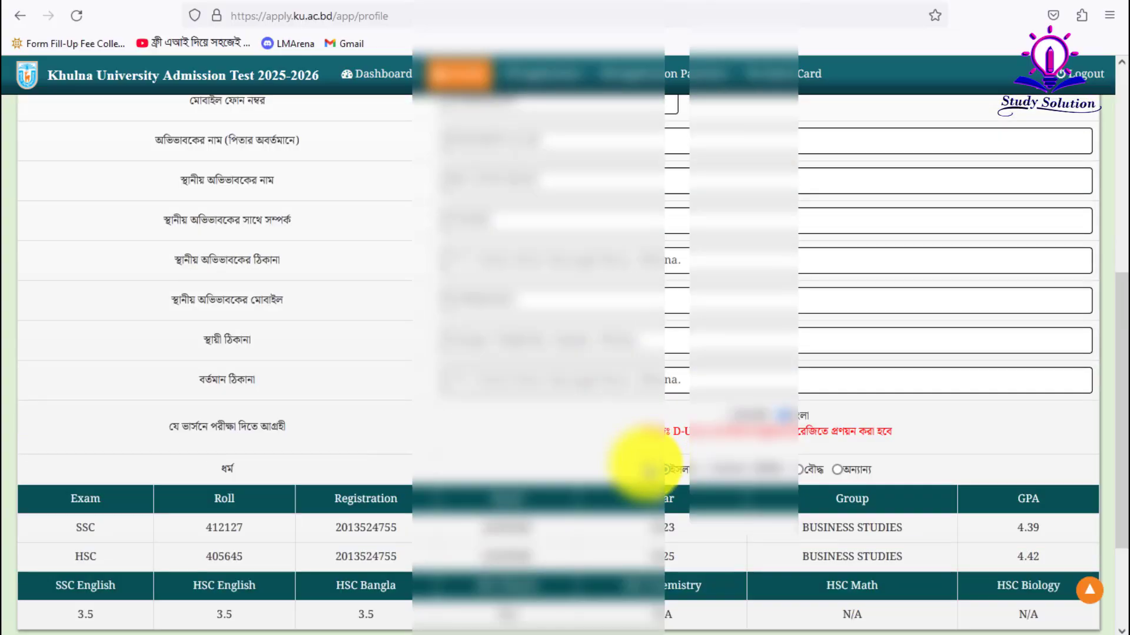
scroll(646, 461, "up", 4)
scroll(647, 464, "down", 5)
scroll(650, 461, "up", 7)
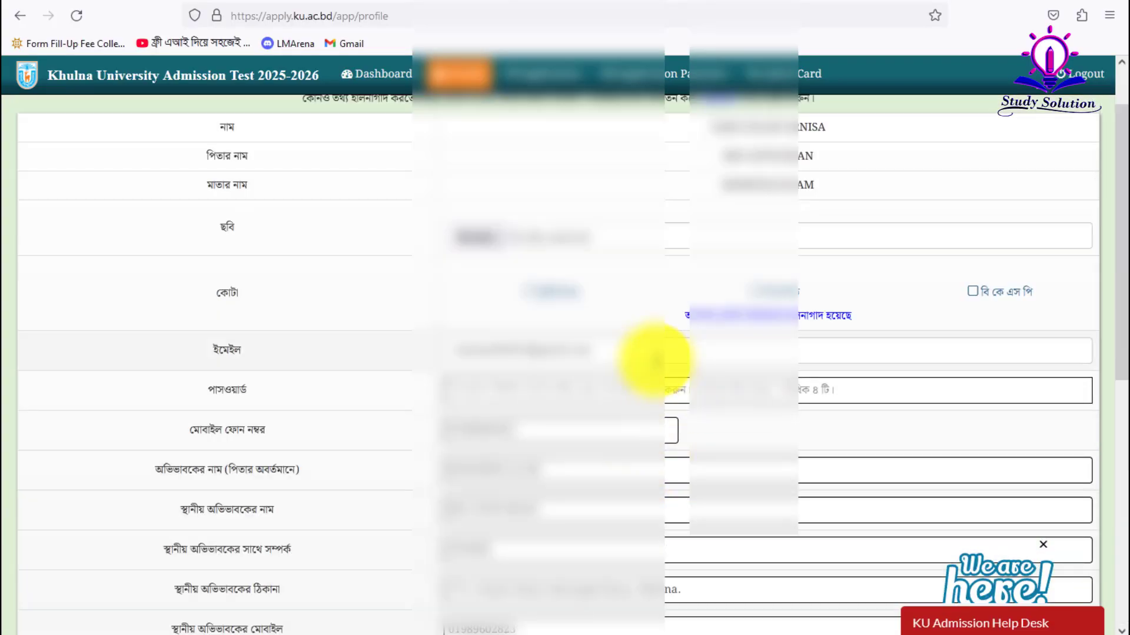
scroll(541, 309, "up", 2)
- Upload the ku photo as the new profile picture and submit the profile
left_click(479, 306)
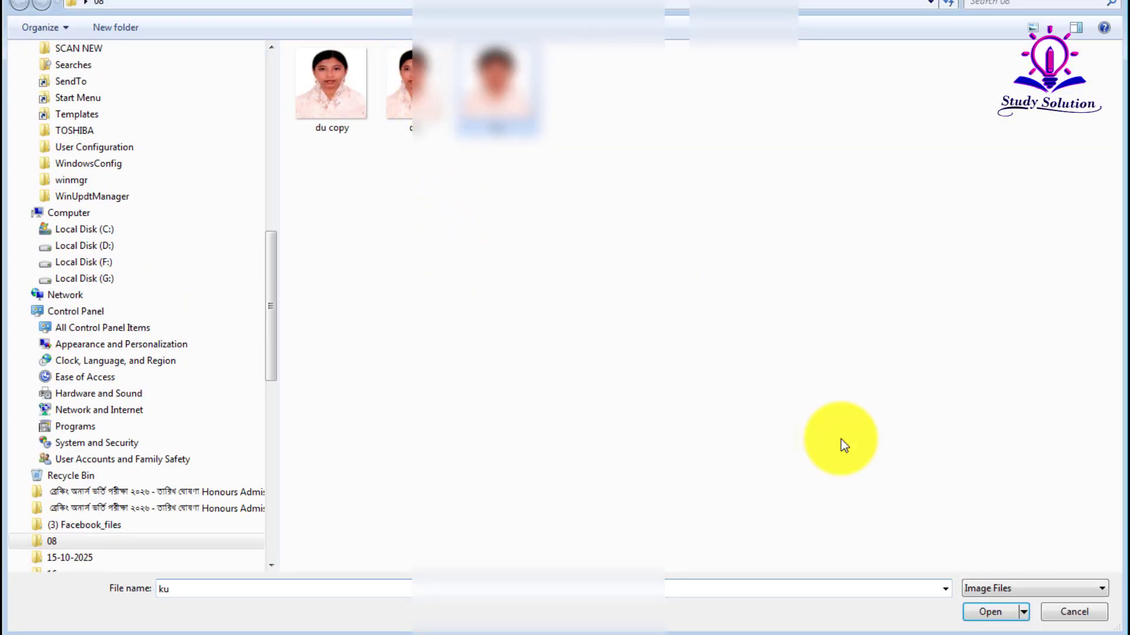
left_click(990, 612)
scroll(765, 411, "down", 10)
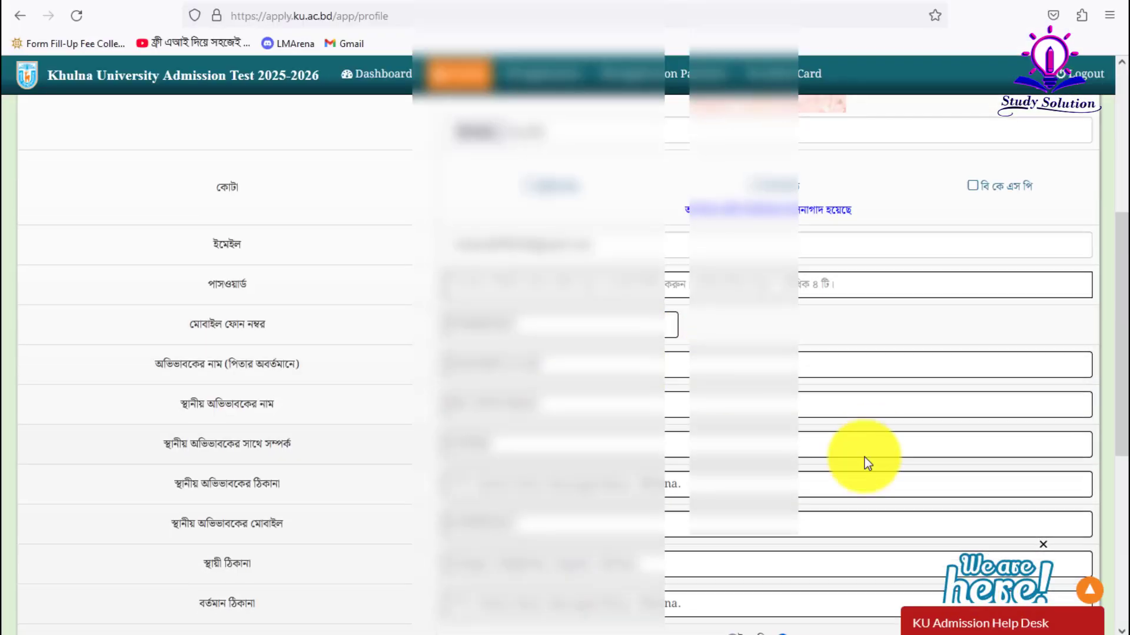
left_click(583, 511)
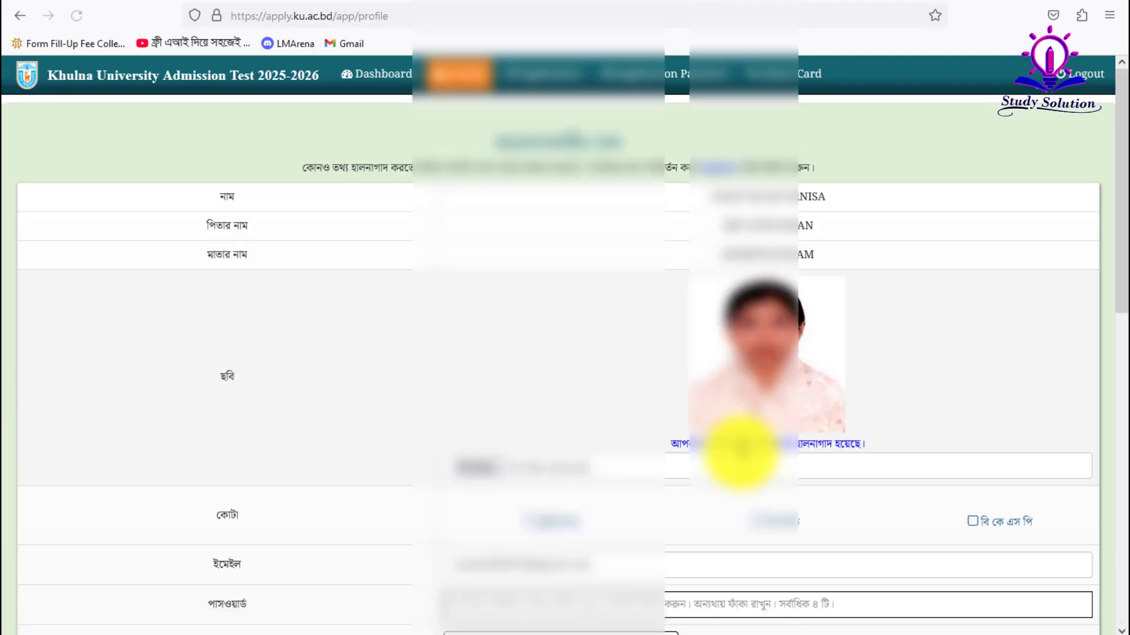
scroll(735, 454, "down", 10)
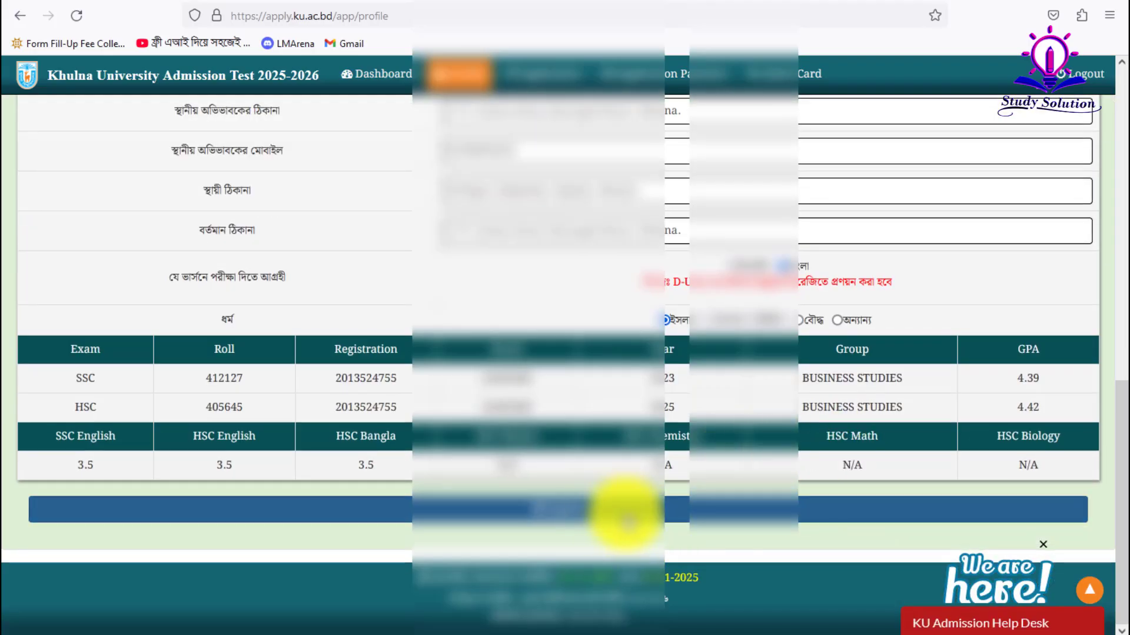
scroll(626, 514, "up", 10)
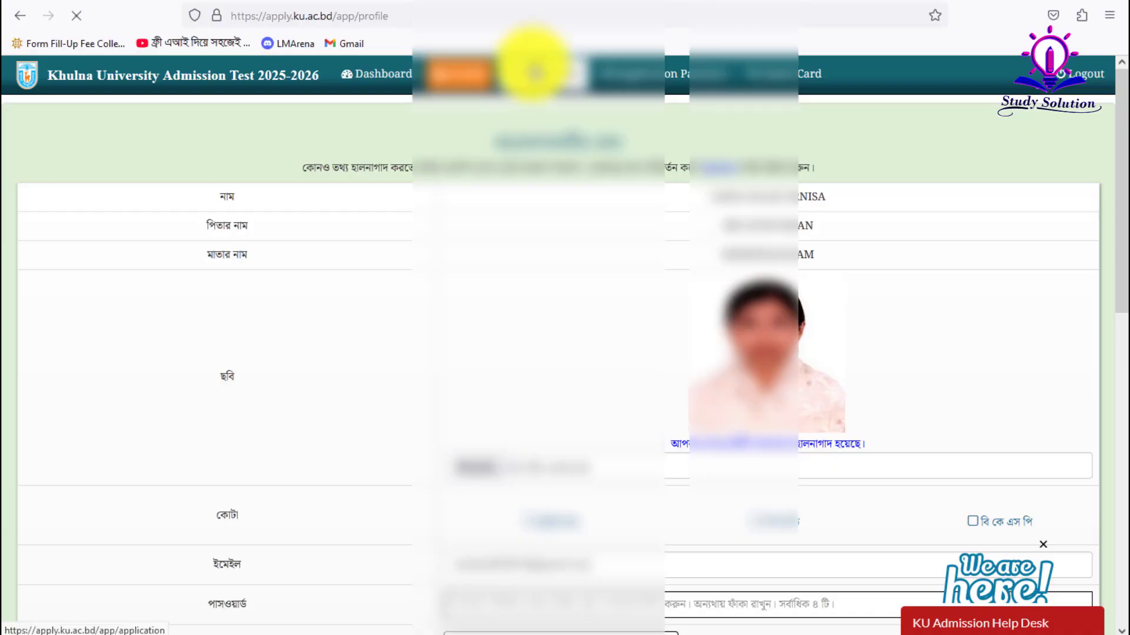
- Check the Application page showing unit D with KHULNA CENTRE as its centre
left_click(534, 72)
scroll(588, 298, "down", 3)
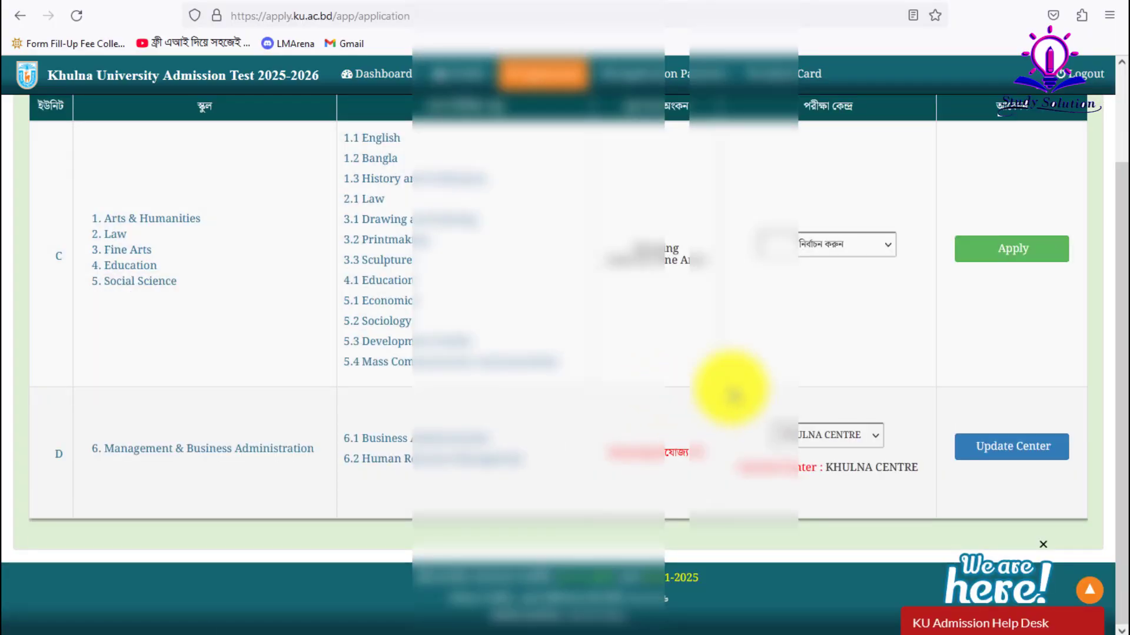
scroll(695, 230, "up", 2)
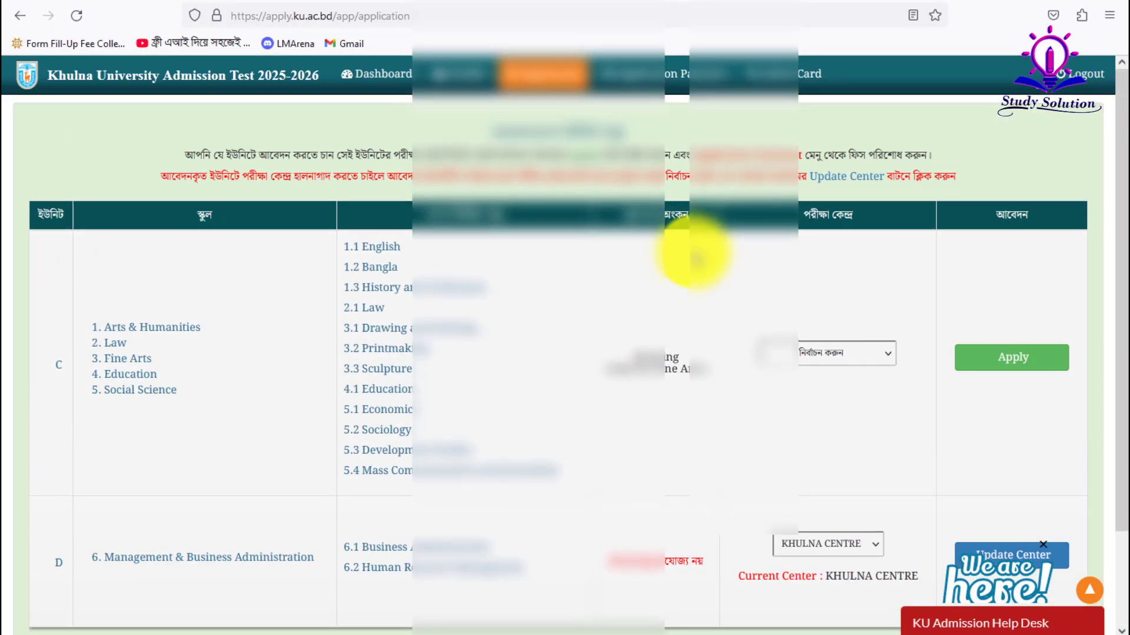
scroll(690, 364, "down", 2)
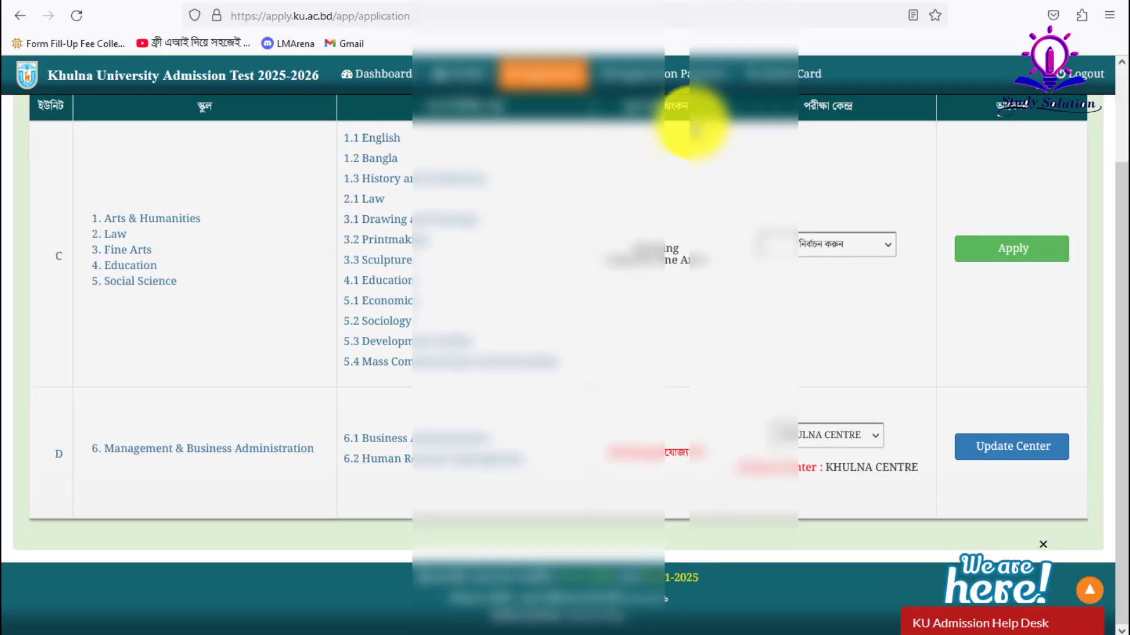
- Go to the Application Payment page and dismiss the help-desk pop-up
left_click(650, 72)
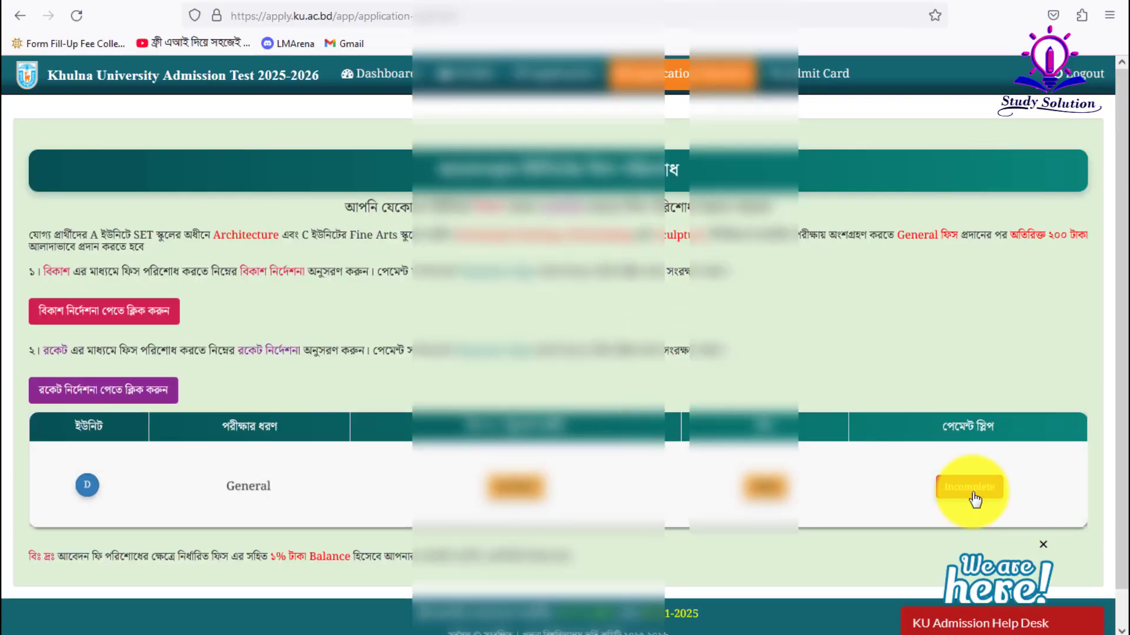
left_click(1040, 543)
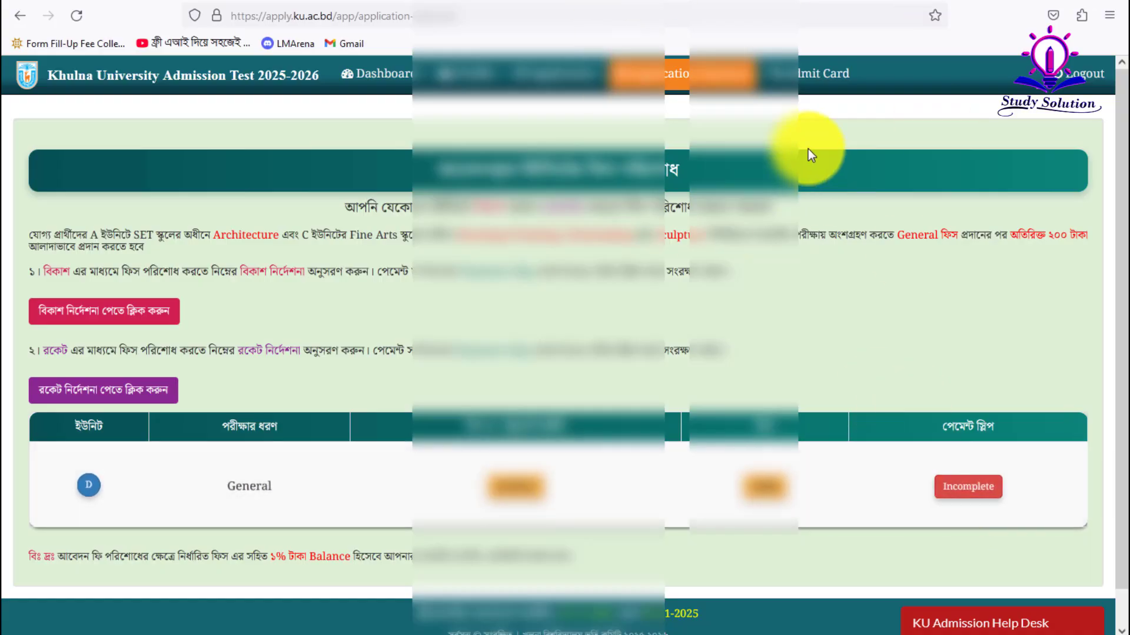
scroll(855, 531, "down", 1)
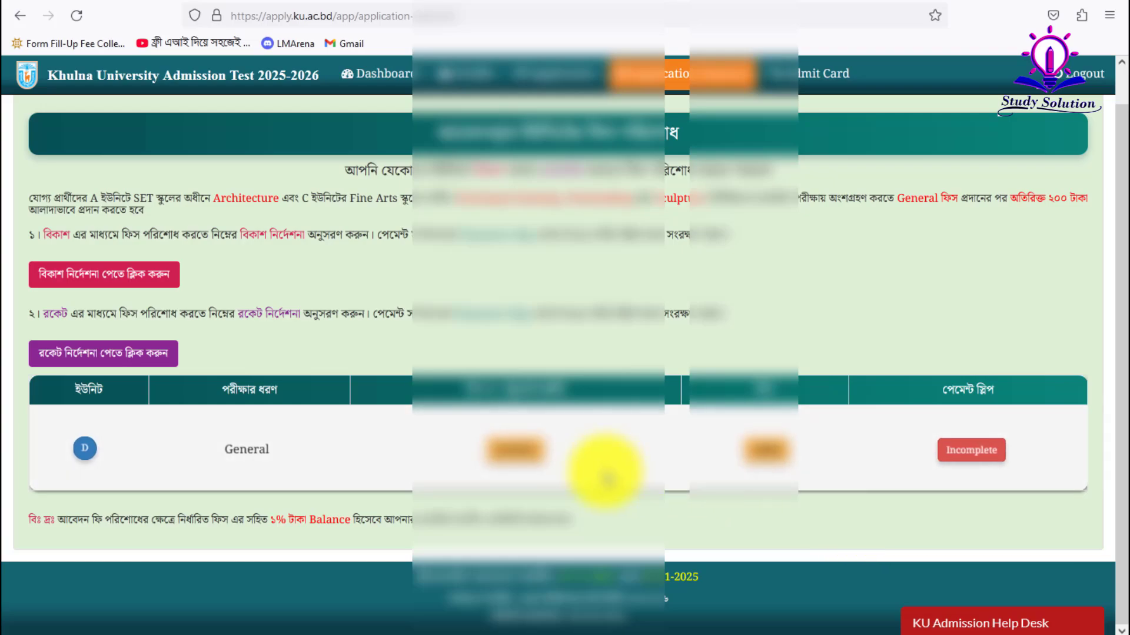
- Read the bKash payment instructions, mark them as read, and reload to refresh payment status
left_click(74, 275)
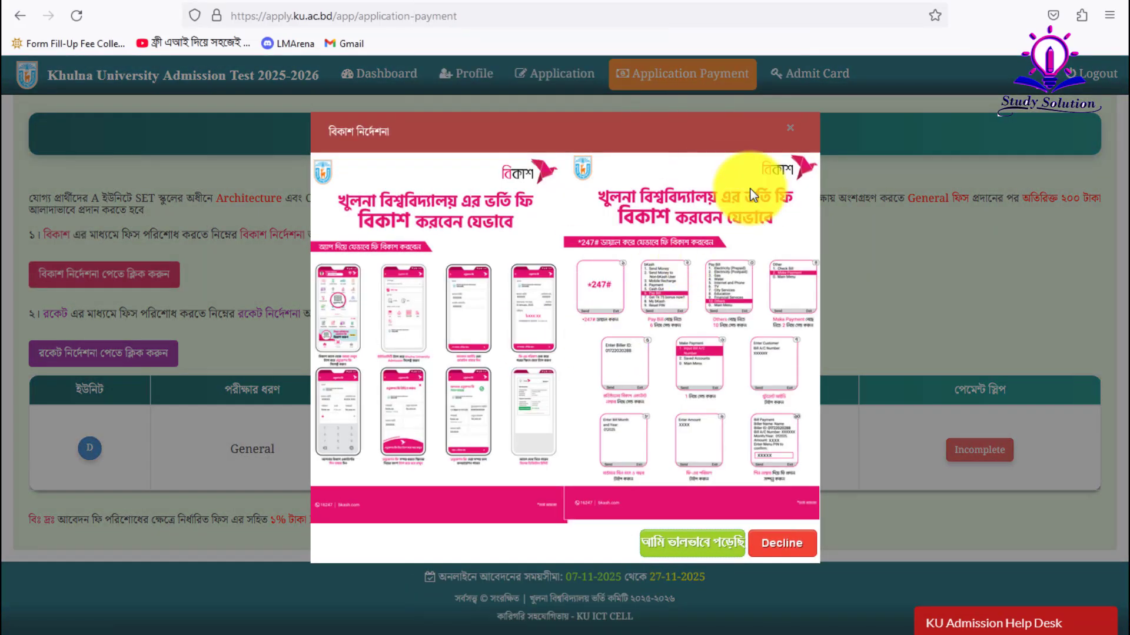
left_click(789, 129)
left_click(159, 279)
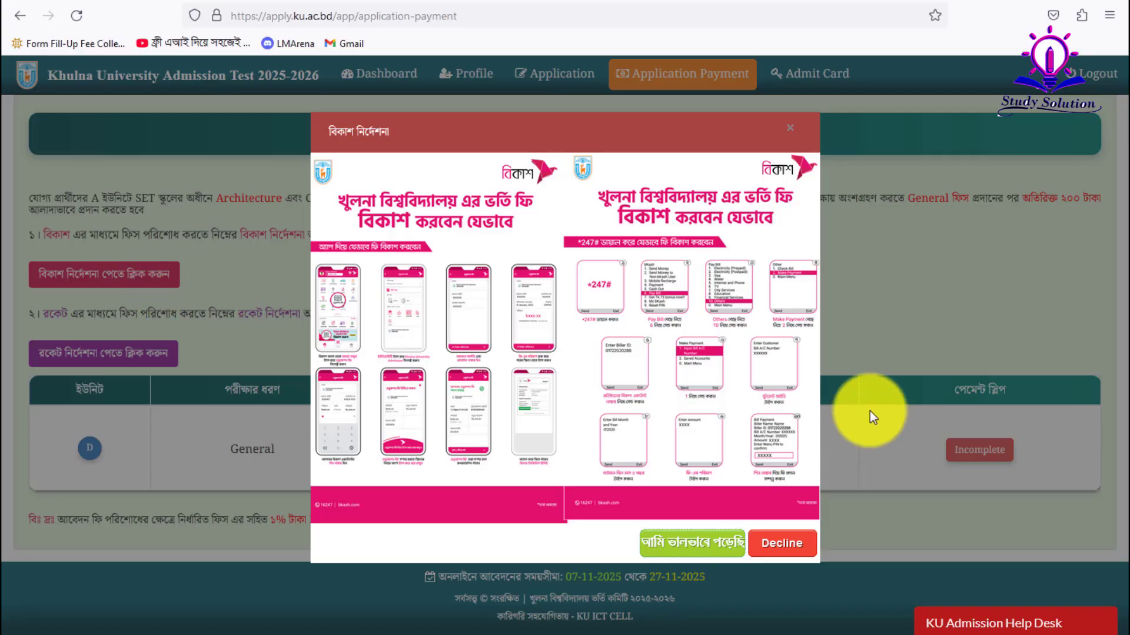
left_click(836, 306)
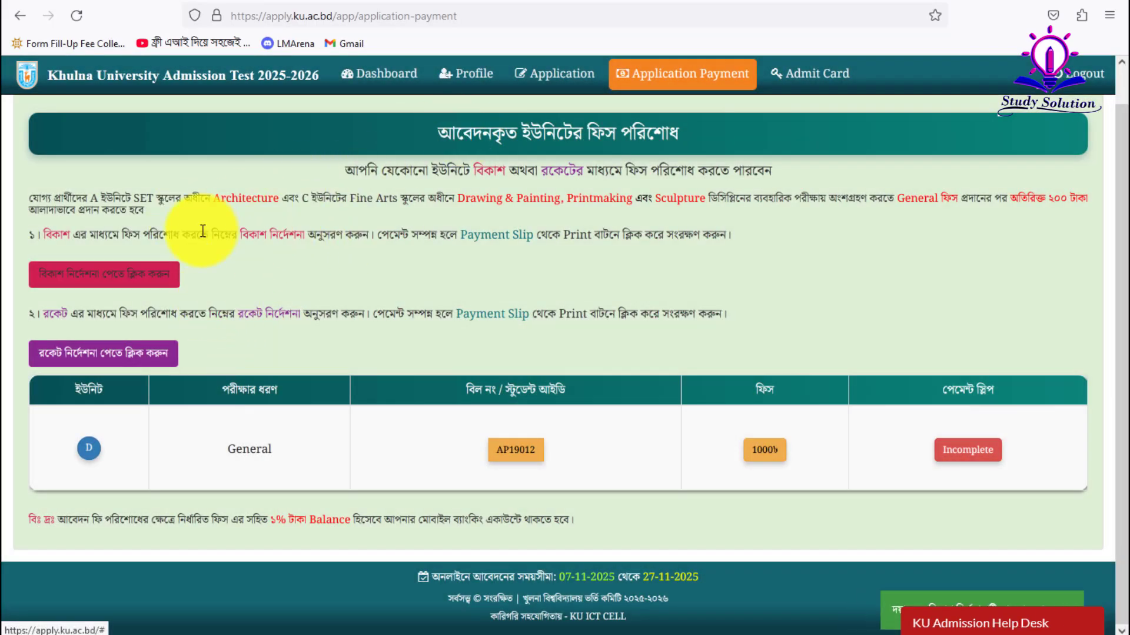
left_click(150, 270)
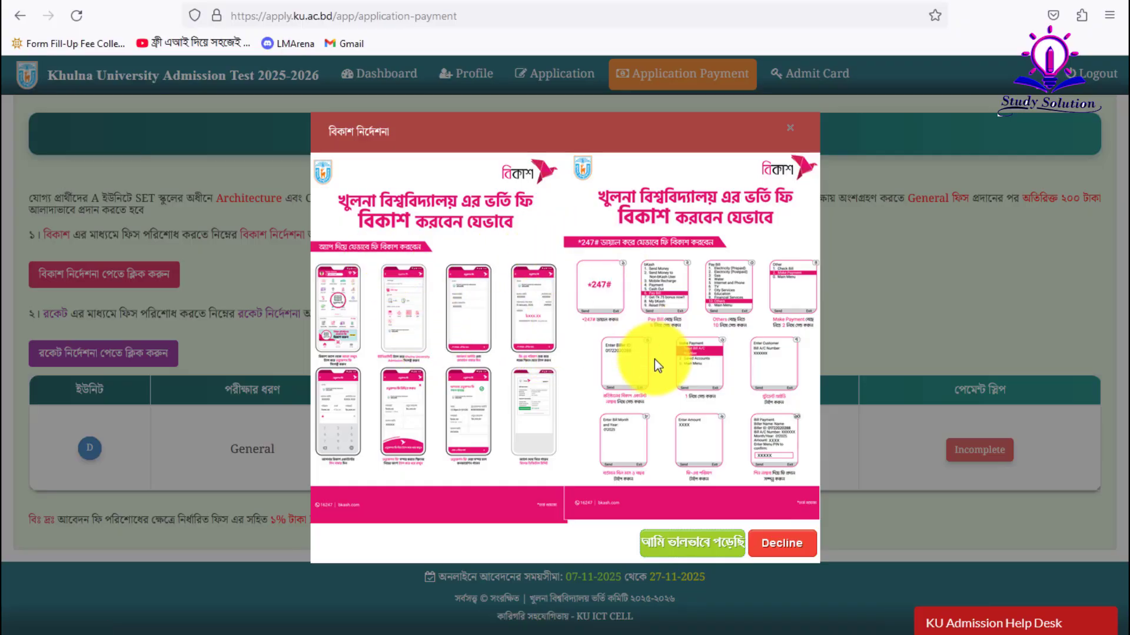
right_click(418, 322)
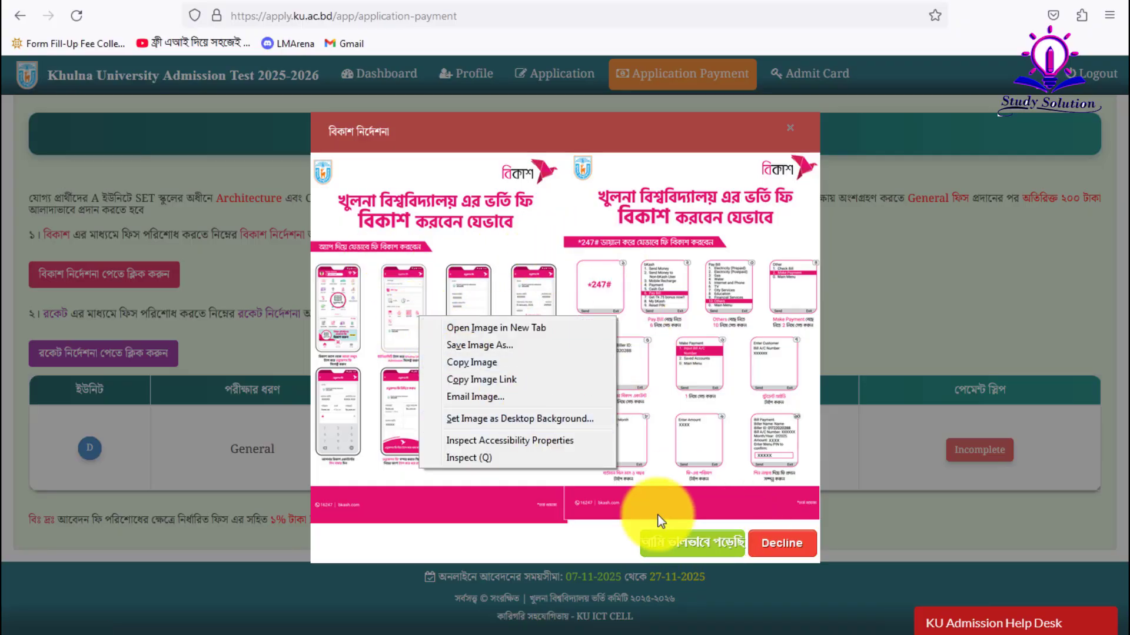
left_click(718, 543)
left_click(709, 544)
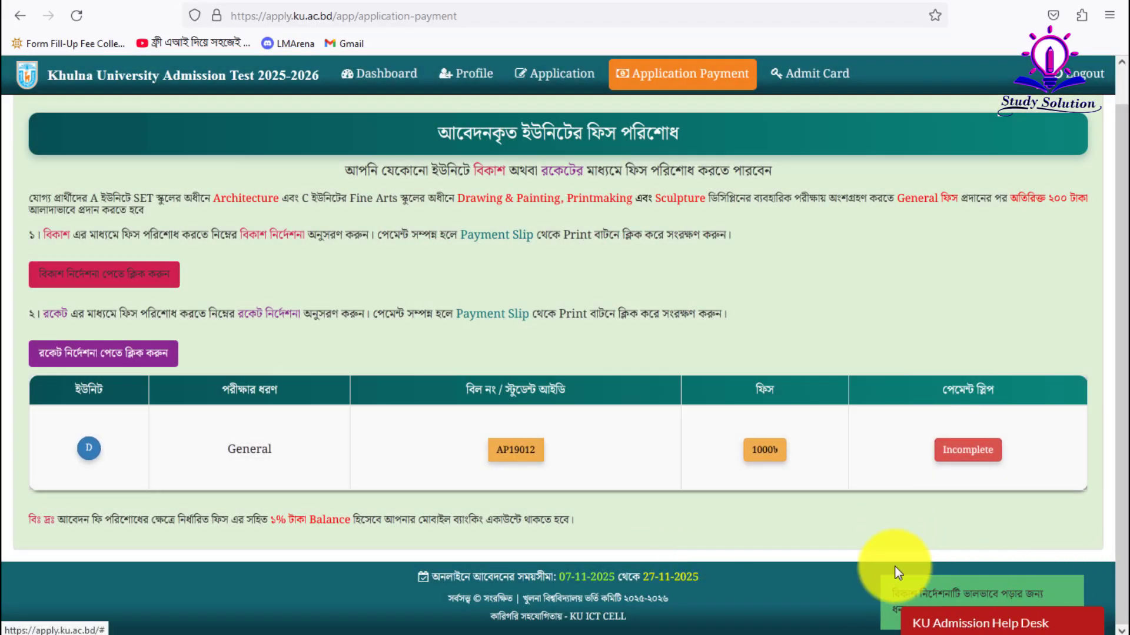
left_click(50, 277)
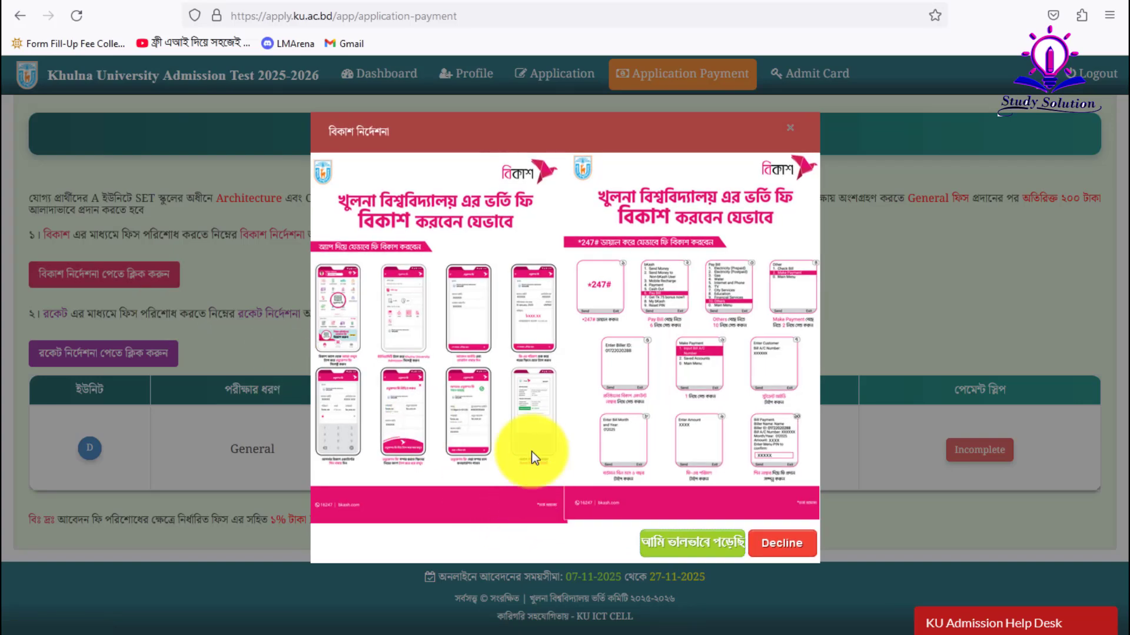
left_click(77, 16)
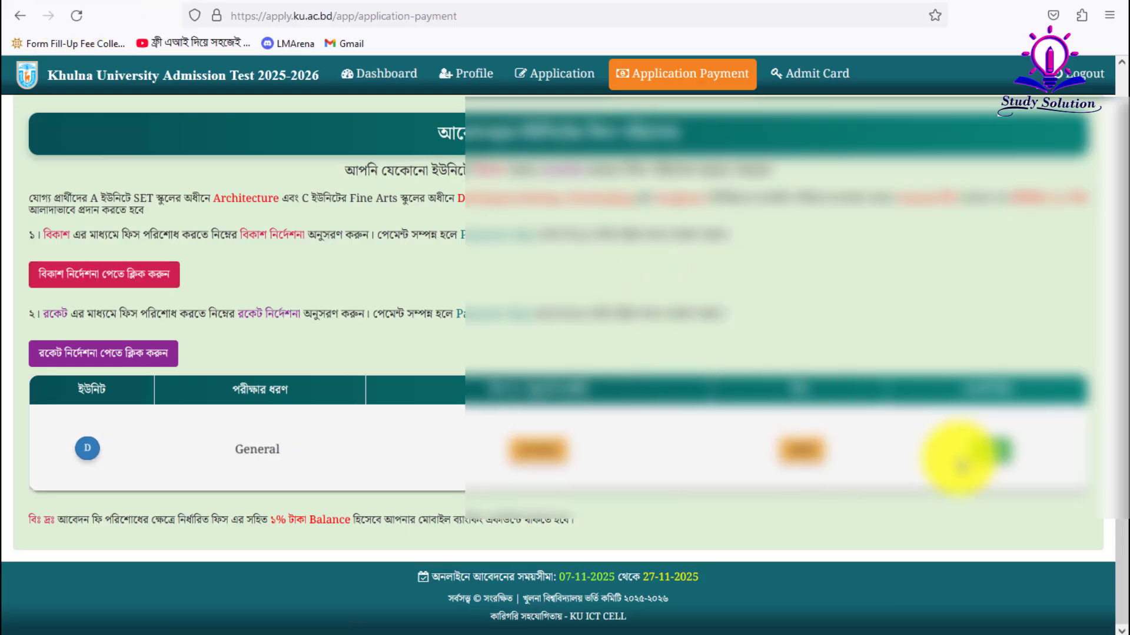
- Print the Unit D payment slip to PDF, saving it on the Desktop as KU_Payment_Slip-UnitD
left_click(991, 450)
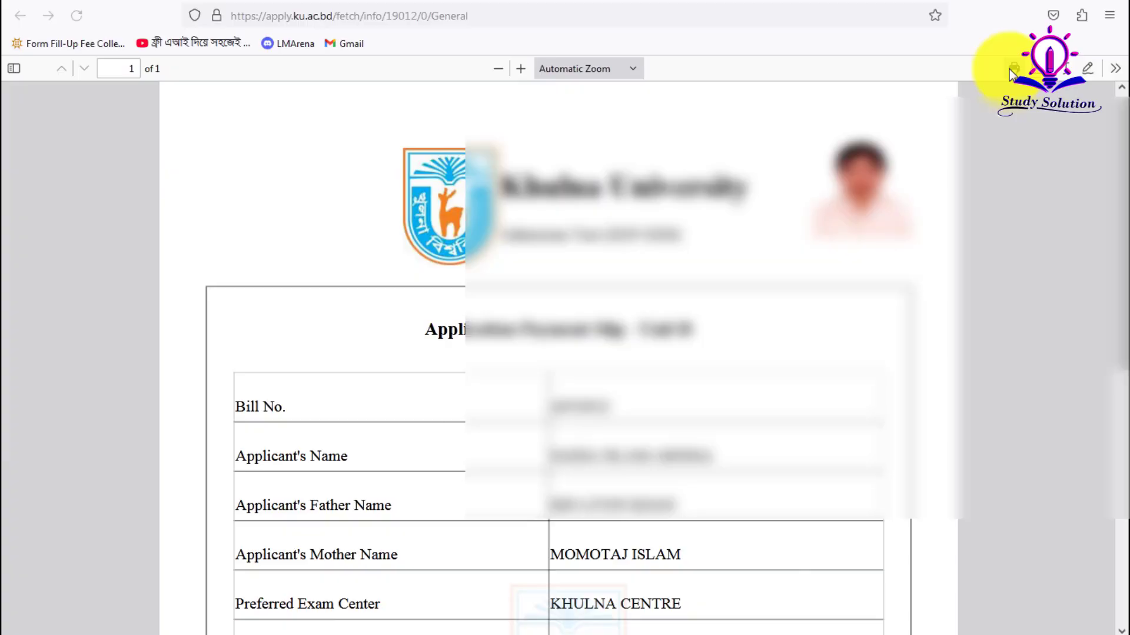
left_click(1013, 68)
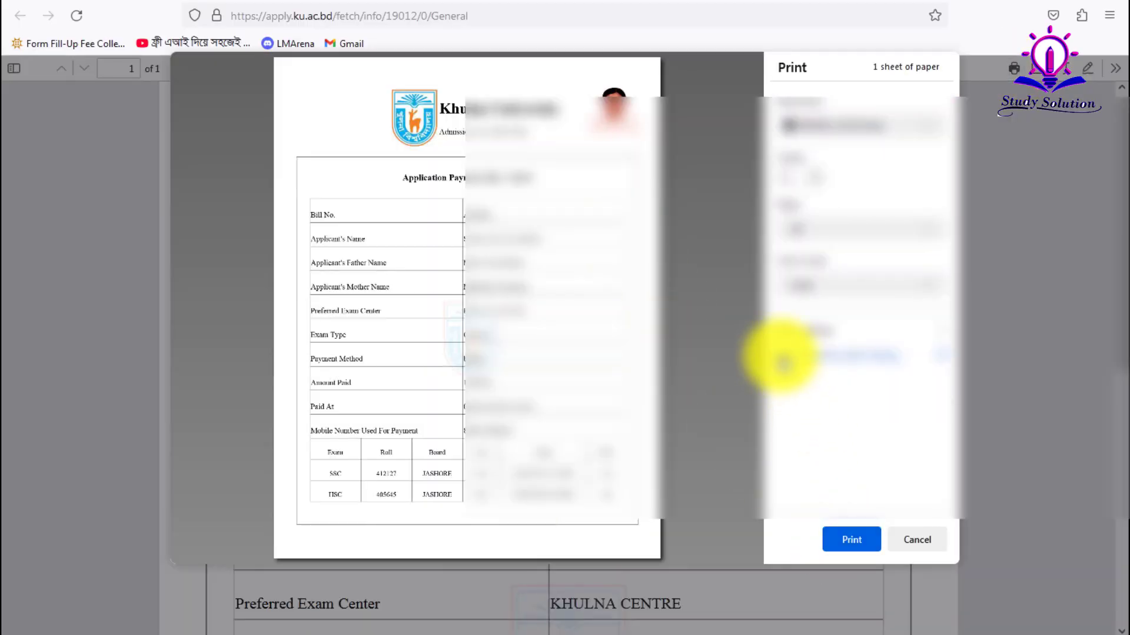
left_click(827, 540)
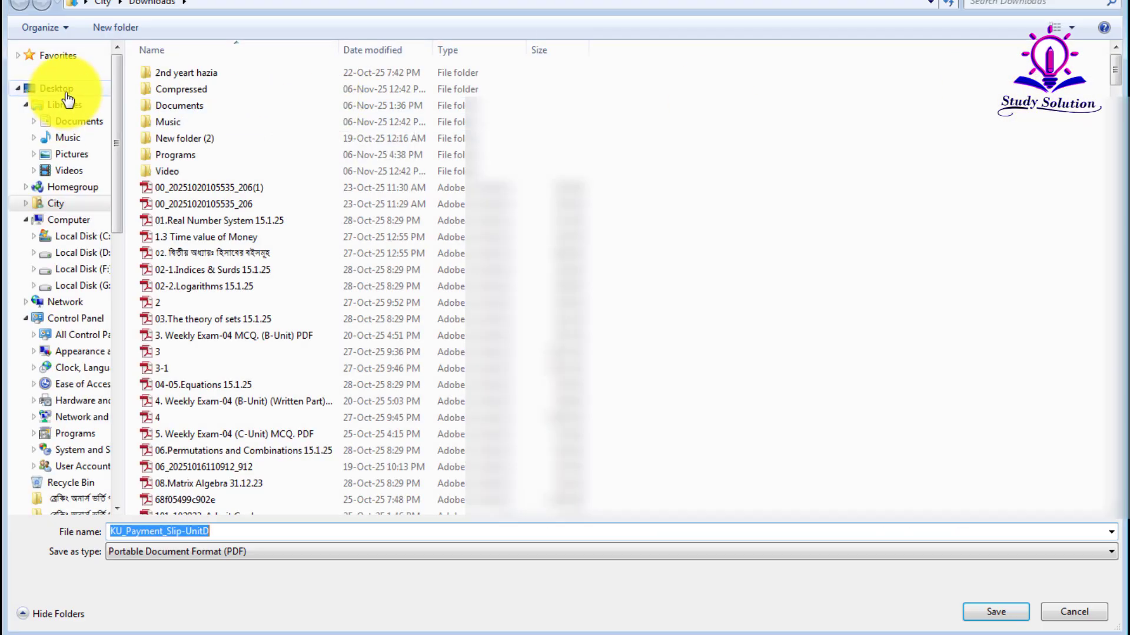
left_click(66, 89)
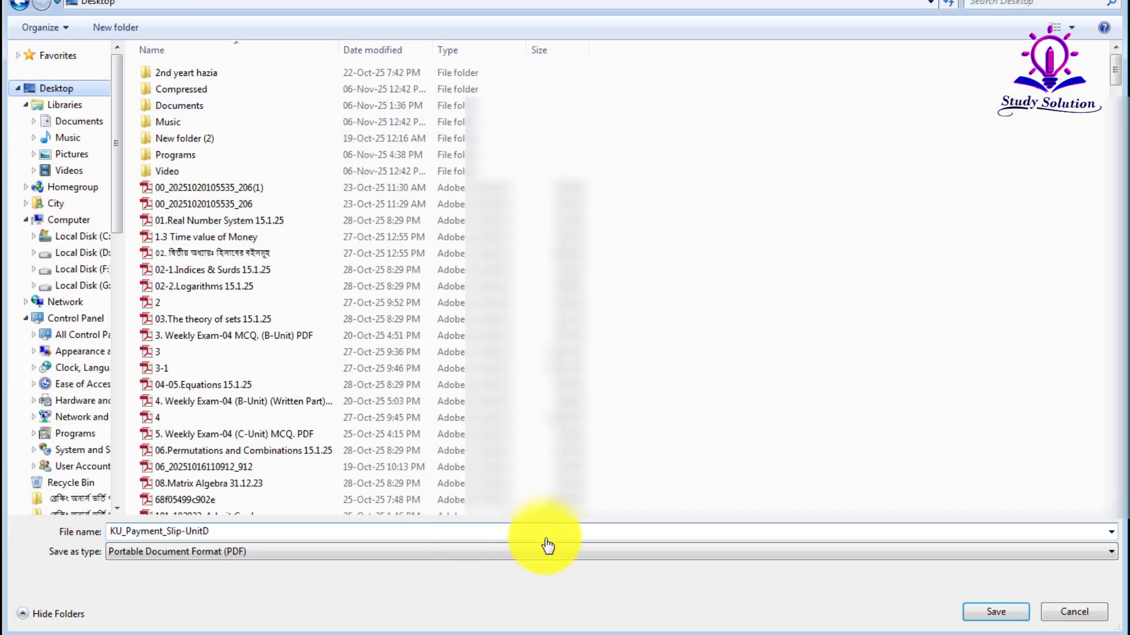
left_click(995, 612)
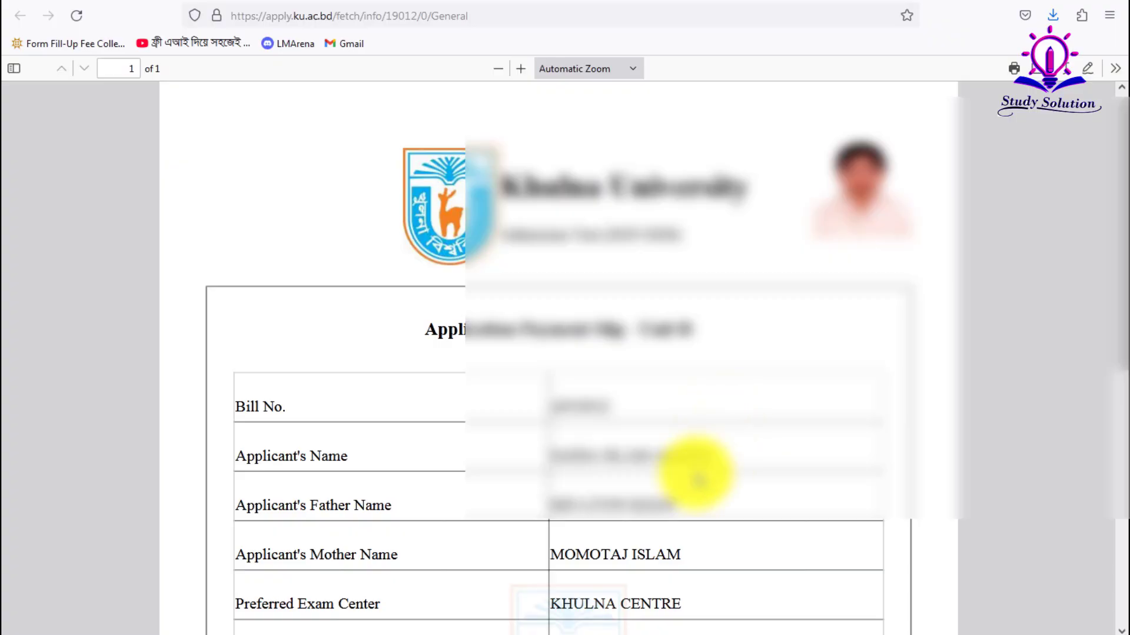
- Check the slip's 1000BDT bKash payment, open and close Calculator, and return to Application Payment
scroll(694, 462, "down", 8)
key("super")
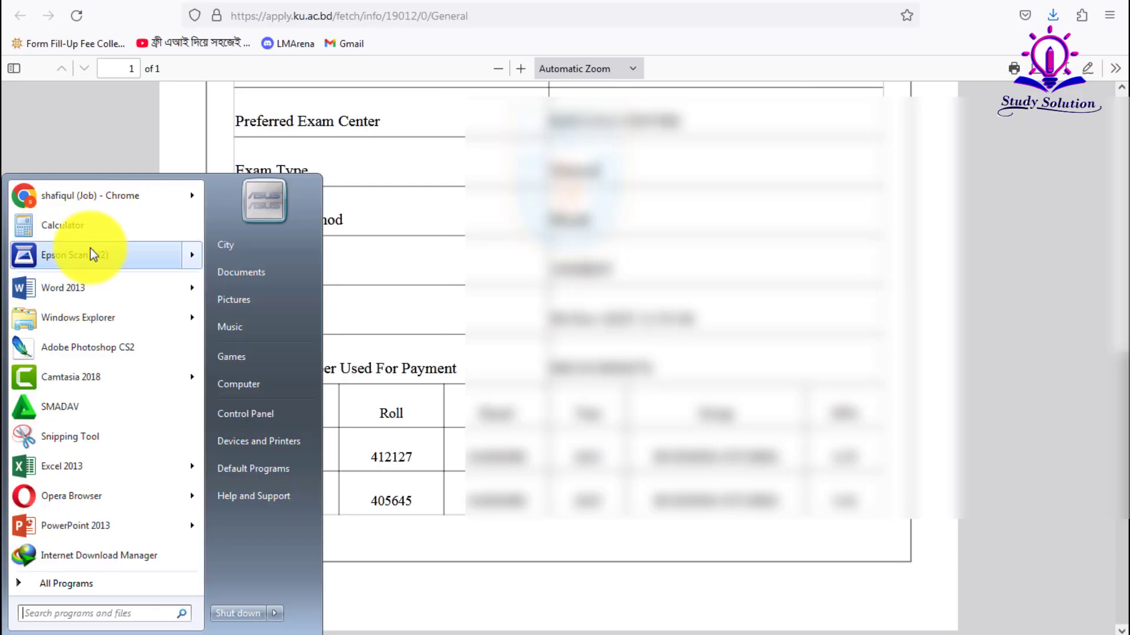
left_click(94, 229)
left_click_drag(864, 309, 585, 321)
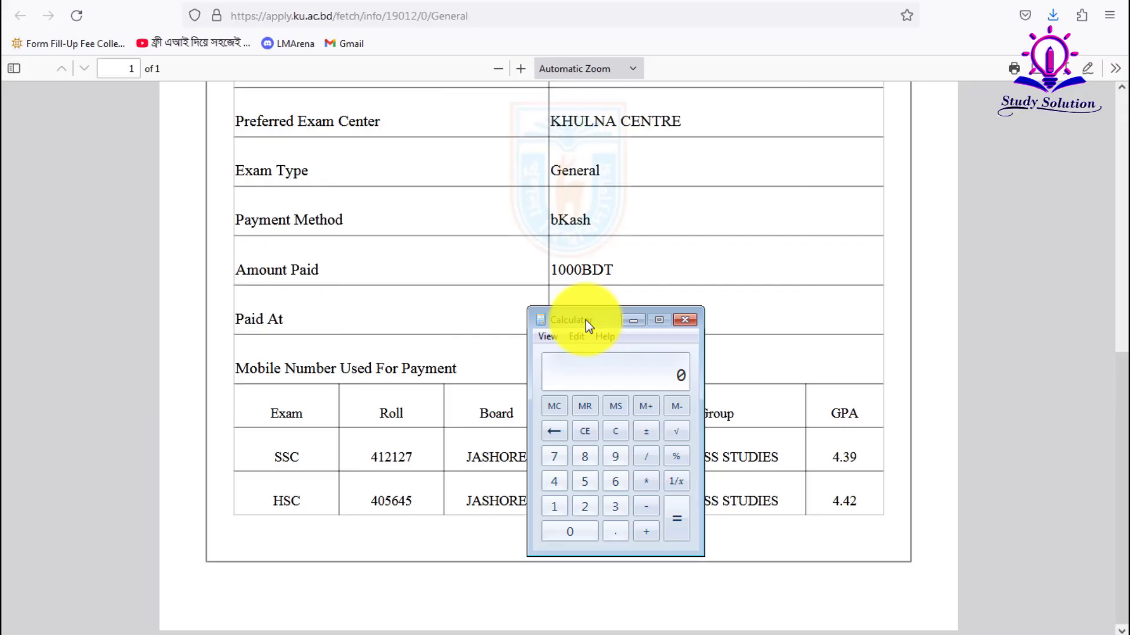
left_click(683, 320)
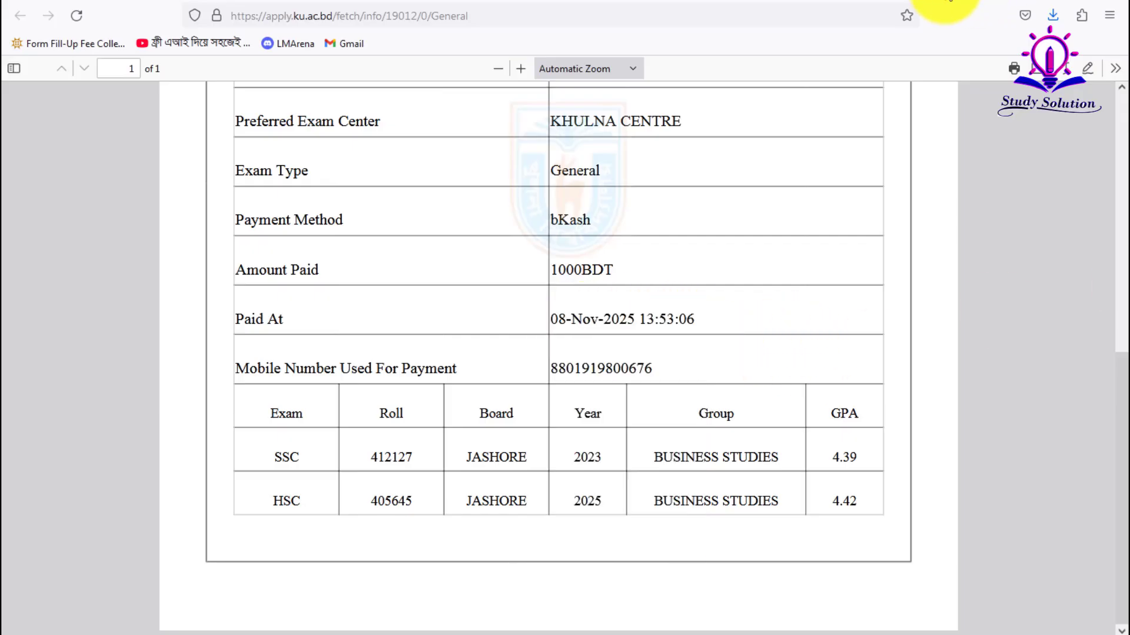
left_click(516, 0)
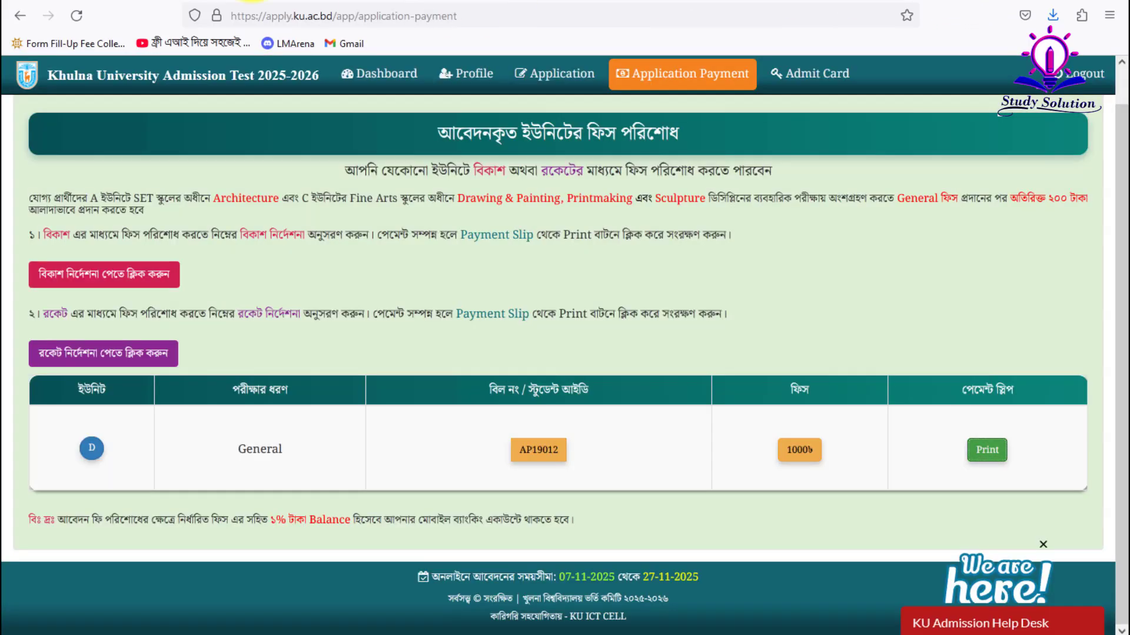